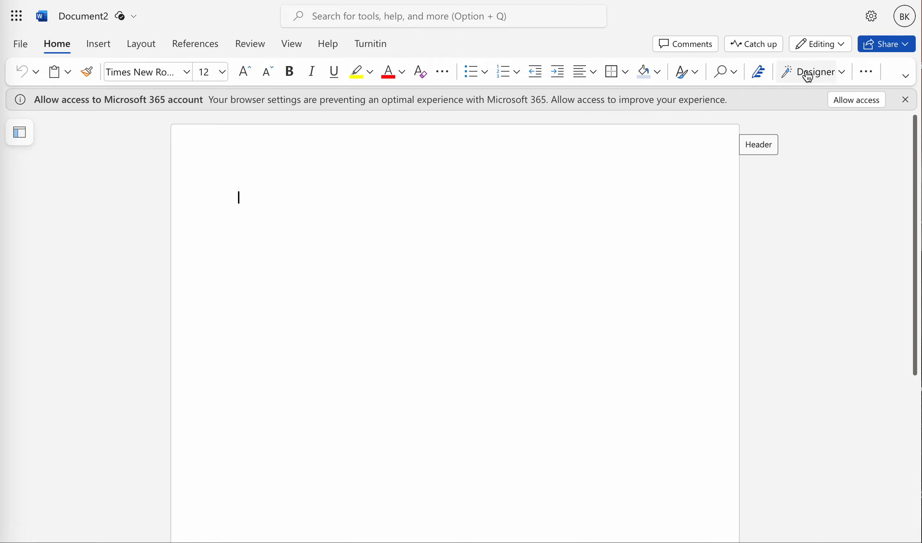
# Step: Set the document's line spacing to double (2)
pyautogui.click(865, 71)
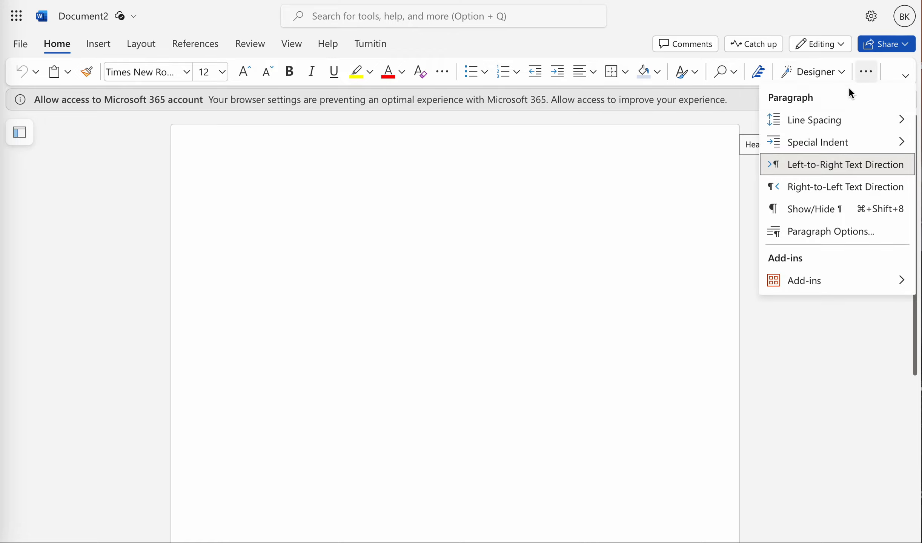
pyautogui.moveTo(830, 121)
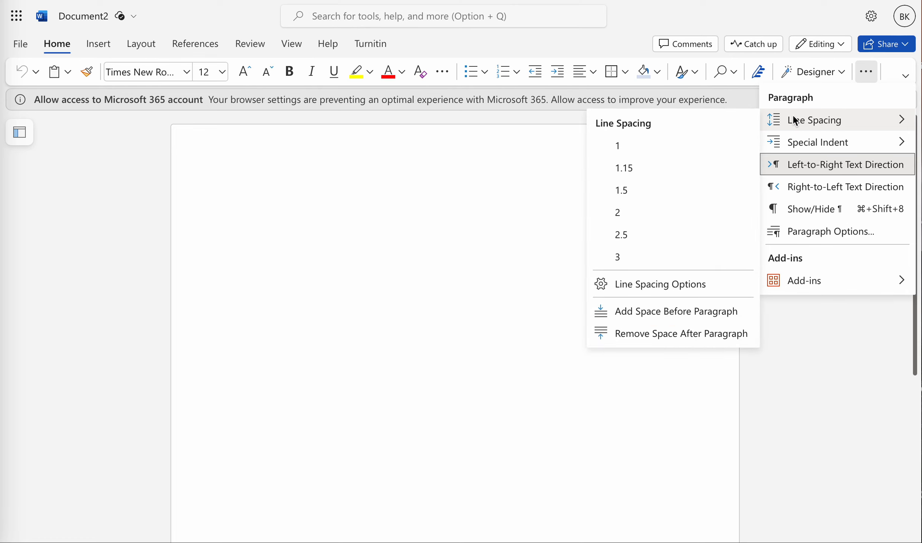
pyautogui.click(699, 213)
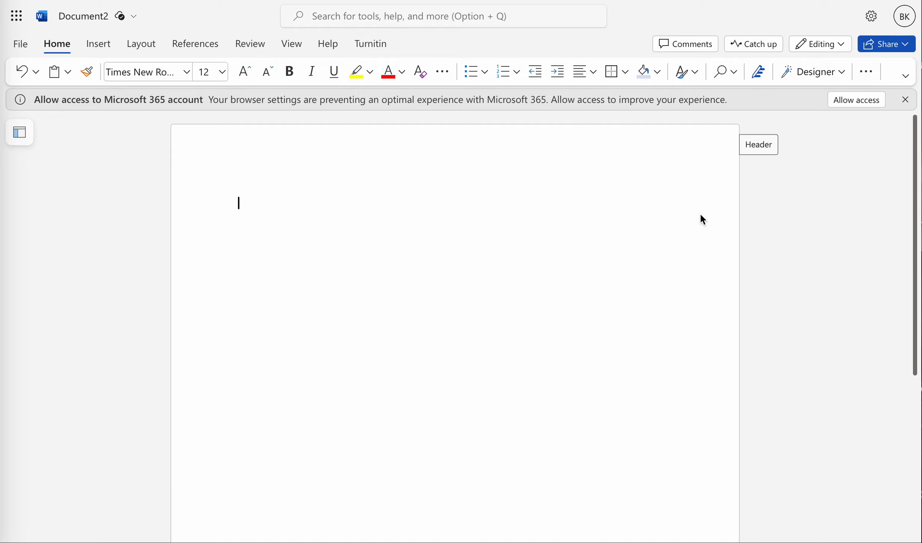
# Step: Open the paragraph options and reduce the spacing after paragraphs, then apply the dialog
pyautogui.click(866, 75)
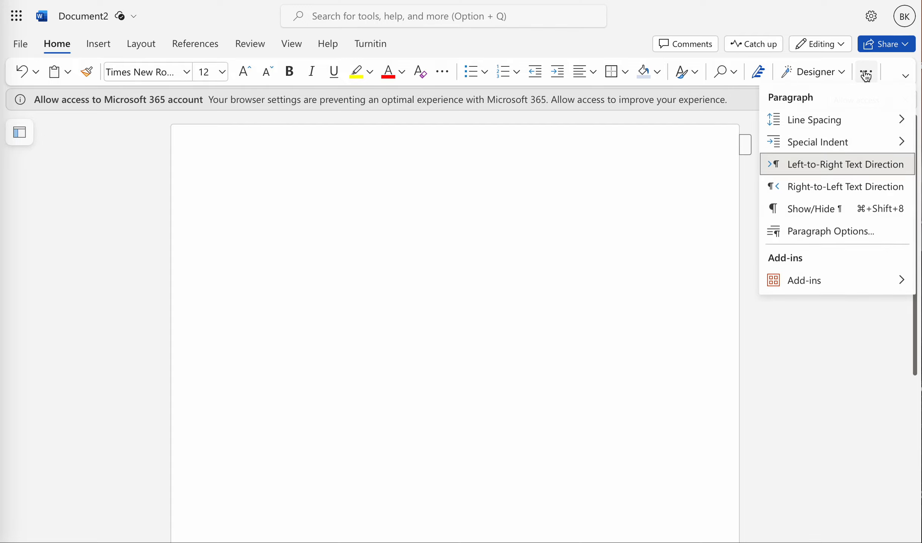
pyautogui.moveTo(845, 121)
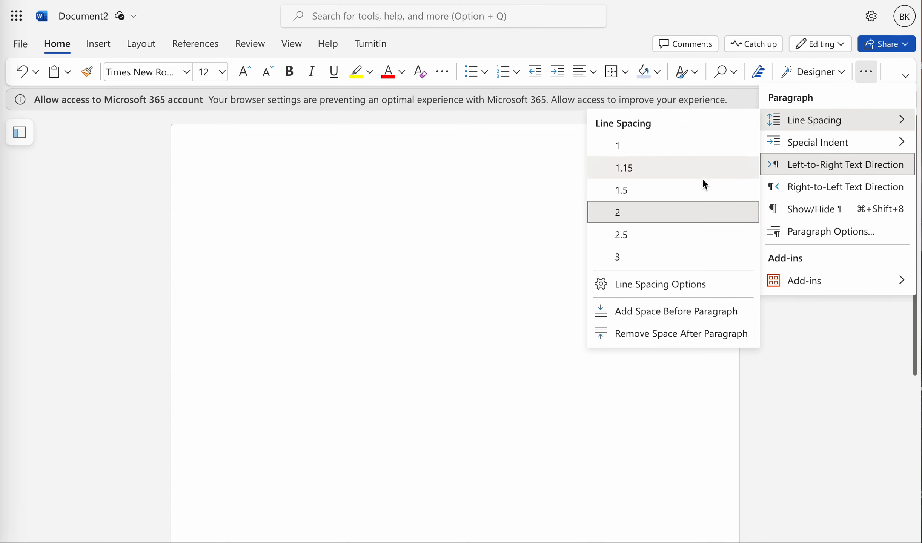
pyautogui.click(682, 285)
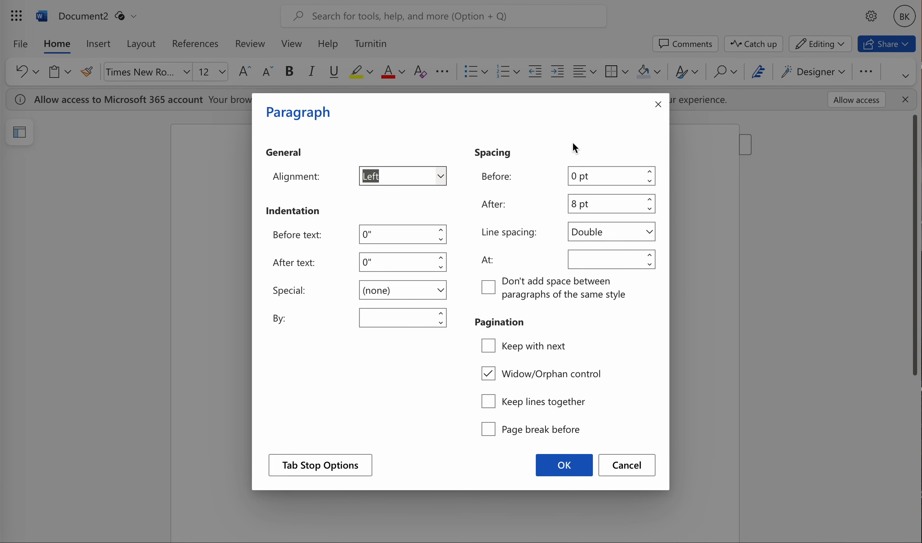
pyautogui.click(650, 208)
pyautogui.click(650, 208)
pyautogui.click(650, 208)
pyautogui.click(650, 208)
pyautogui.click(651, 208)
pyautogui.click(650, 209)
pyautogui.click(650, 209)
pyautogui.click(651, 208)
pyautogui.click(550, 465)
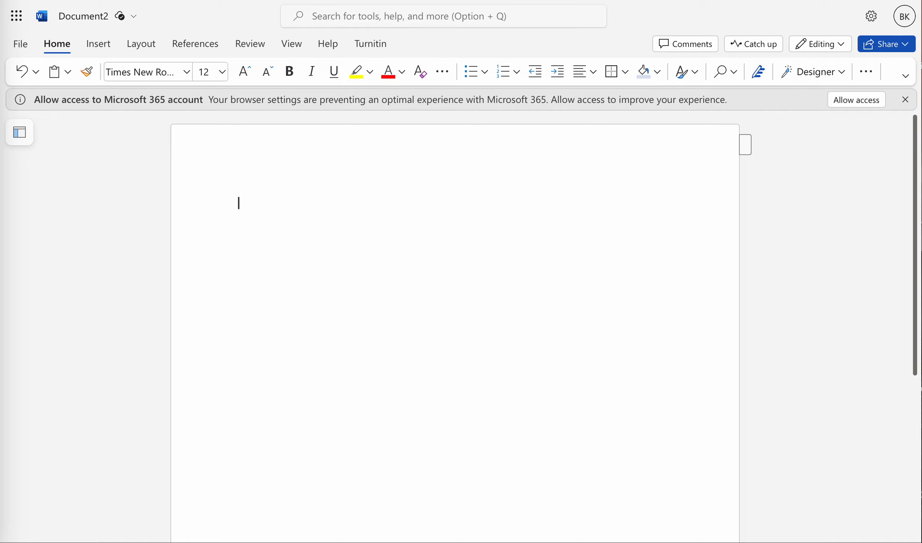
# Step: Enter the student's full name on the first line and start a new line
pyautogui.write('Kyle Keltz')
pyautogui.press('Return')
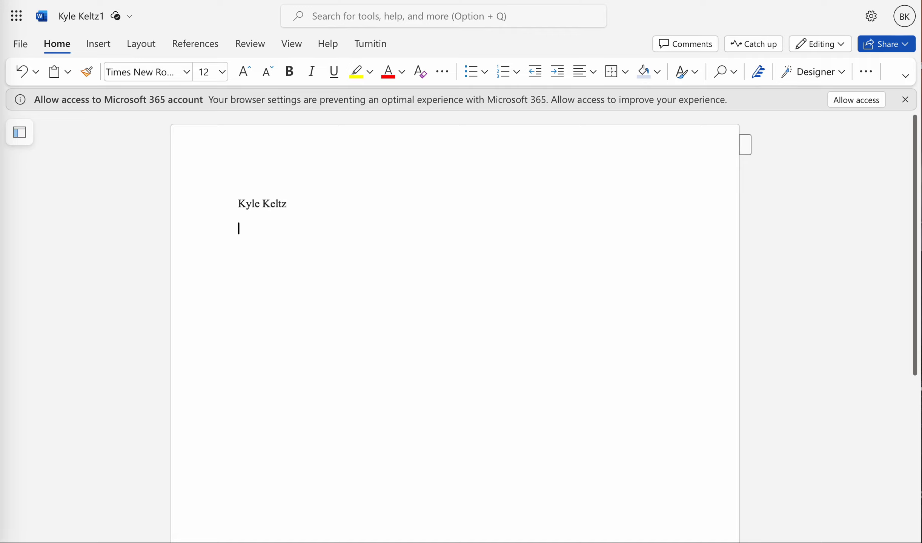
# Step: Enter the instructor's name with the title Prof. on the second line
pyautogui.write('Prof. Keltz')
pyautogui.press('Return')
# Step: Enter the course code Engl1301.003 on the third line
pyautogui.write('Engl')
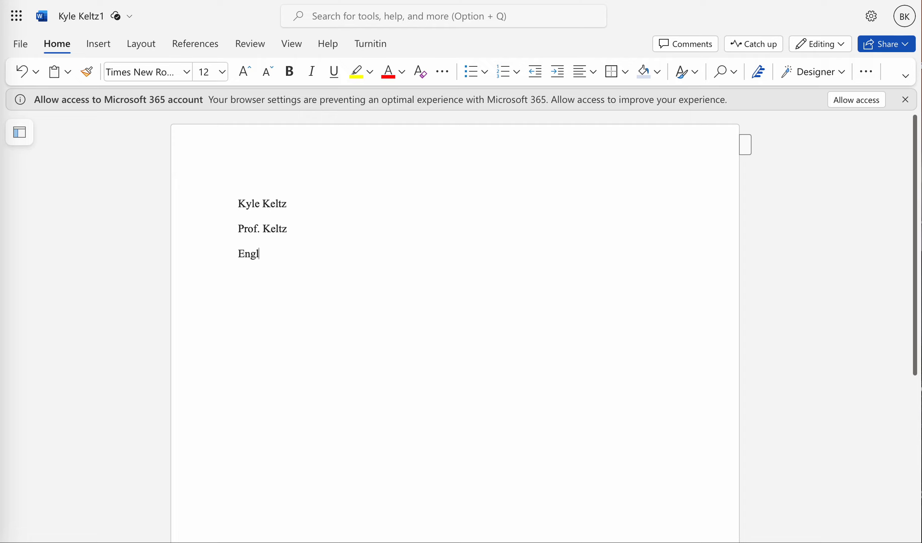
pyautogui.write('1301.003')
pyautogui.press('Left')
pyautogui.press('Left')
pyautogui.press('Left')
pyautogui.press('Left')
pyautogui.press('Left')
pyautogui.press('Left')
pyautogui.press('Left')
pyautogui.press('Left')
pyautogui.write('ish')
pyautogui.press('BackSpace')
pyautogui.press('BackSpace')
pyautogui.press('BackSpace')
pyautogui.press('BackSpace')
pyautogui.press('BackSpace')
pyautogui.press('BackSpace')
pyautogui.press('BackSpace')
pyautogui.write('NGL')
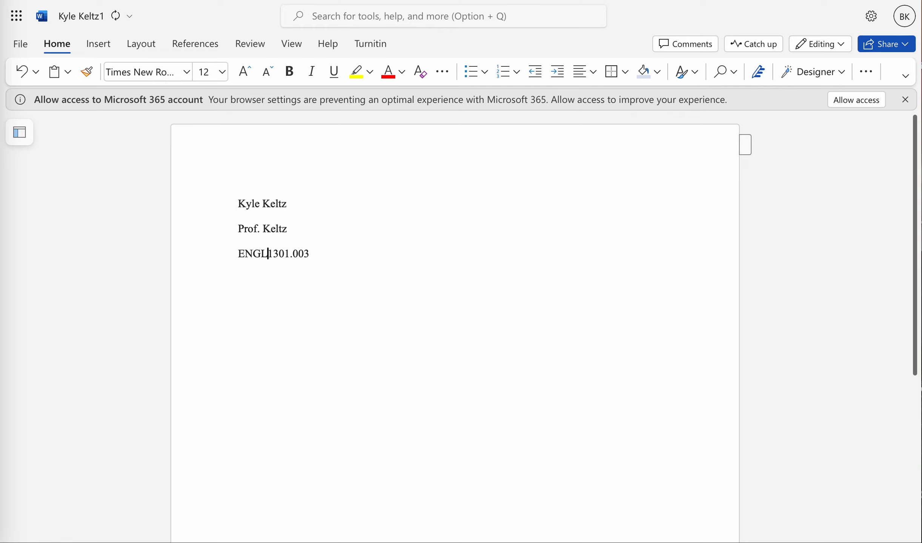
pyautogui.press('BackSpace')
pyautogui.press('BackSpace')
pyautogui.press('BackSpace')
pyautogui.write('ngl')
pyautogui.press('Right')
pyautogui.press('Right')
pyautogui.press('Right')
pyautogui.press('Right')
pyautogui.press('Right')
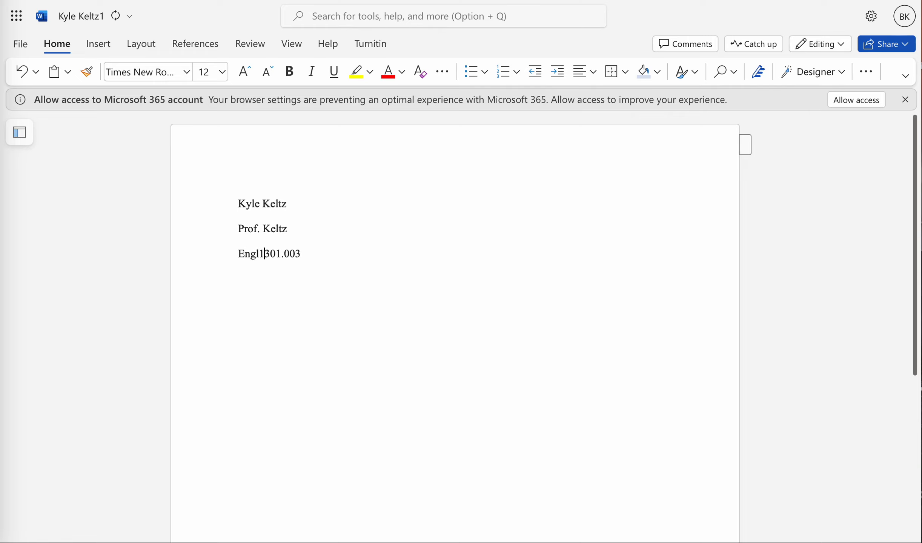
pyautogui.press('BackSpace')
pyautogui.write('-')
pyautogui.press('BackSpace')
pyautogui.write('.')
pyautogui.press('Right')
pyautogui.press('Right')
pyautogui.press('Right')
# Step: Add the date 2 February 2024 on the fourth line
pyautogui.press('Return')
pyautogui.press('Return')
pyautogui.write('02')
pyautogui.write('/02')
pyautogui.write('/2024')
pyautogui.press('BackSpace')
pyautogui.press('BackSpace')
pyautogui.press('BackSpace')
pyautogui.press('BackSpace')
pyautogui.press('BackSpace')
pyautogui.press('BackSpace')
pyautogui.press('BackSpace')
pyautogui.press('BackSpace')
pyautogui.press('BackSpace')
pyautogui.press('BackSpace')
pyautogui.write('2')
pyautogui.press('Left')
pyautogui.write('1')
pyautogui.press('Right')
pyautogui.press('BackSpace')
pyautogui.press('BackSpace')
pyautogui.write('02')
pyautogui.press('BackSpace')
pyautogui.press('BackSpace')
pyautogui.write('2 February 2024')
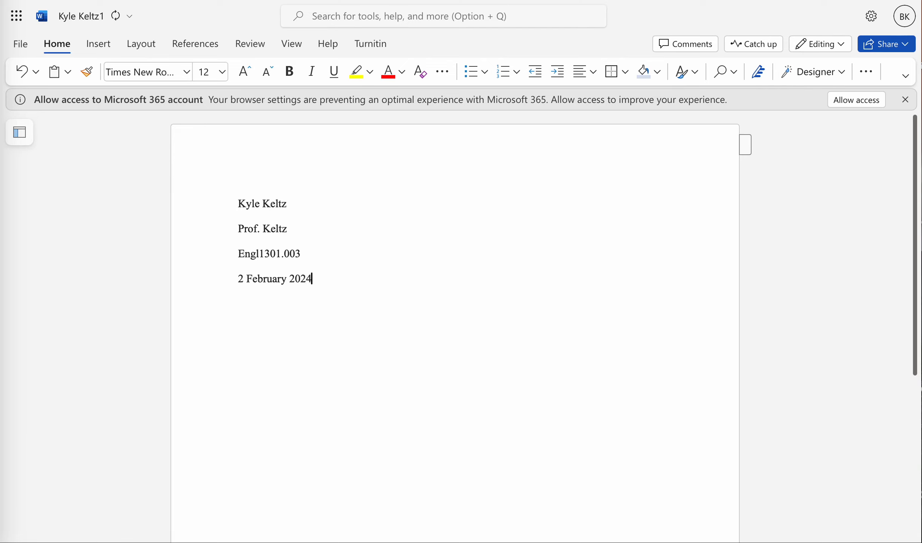
pyautogui.press('Left')
pyautogui.press('Left')
pyautogui.press('Left')
pyautogui.press('Left')
pyautogui.press('Left')
pyautogui.press('Left')
pyautogui.press('Left')
pyautogui.press('Left')
pyautogui.press('Left')
pyautogui.press('Left')
pyautogui.press('Left')
pyautogui.press('Left')
pyautogui.press('Left')
pyautogui.press('Left')
pyautogui.press('Left')
pyautogui.press('Right')
pyautogui.press('Right')
pyautogui.press('Right')
pyautogui.press('Right')
pyautogui.press('Right')
pyautogui.press('Right')
pyautogui.press('Right')
pyautogui.press('Right')
pyautogui.press('Right')
pyautogui.press('Right')
pyautogui.press('Right')
pyautogui.press('Right')
pyautogui.press('Right')
pyautogui.press('Right')
pyautogui.press('Right')
pyautogui.click(580, 75)
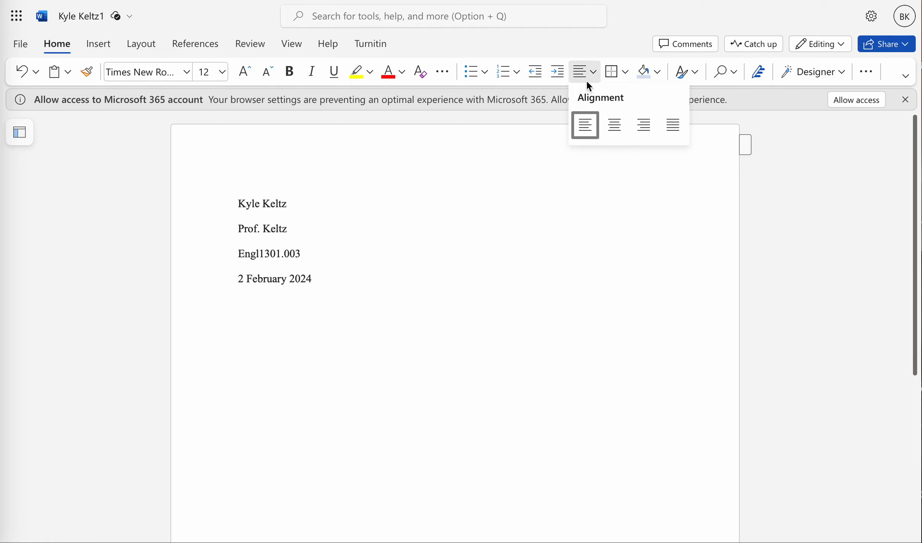
pyautogui.click(587, 77)
pyautogui.click(346, 268)
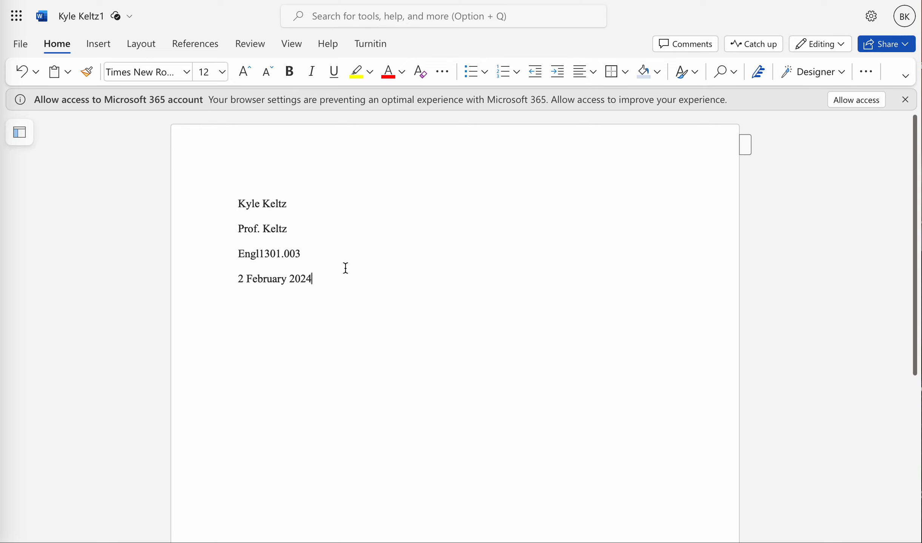
# Step: Start a new line below the date and center-align it
pyautogui.press('Return')
pyautogui.press('BackSpace')
pyautogui.press('Return')
pyautogui.click(586, 75)
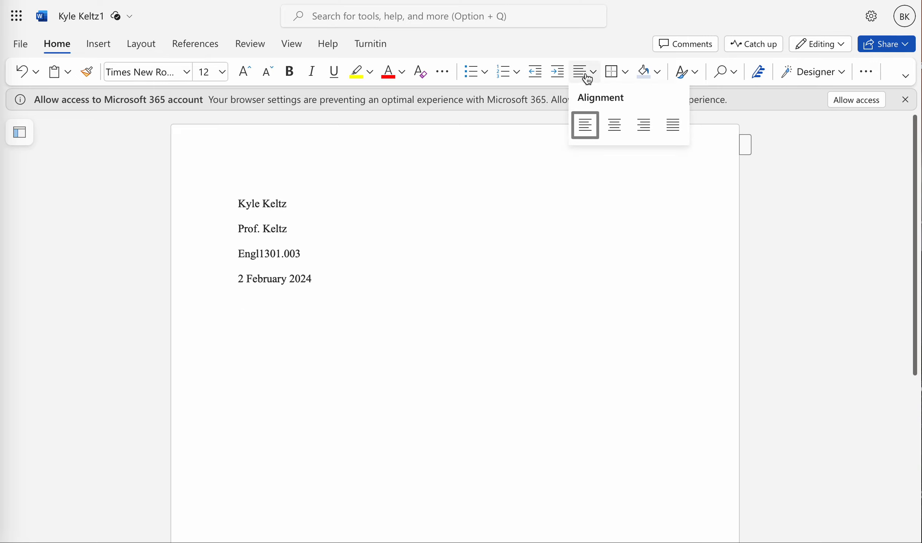
pyautogui.click(614, 126)
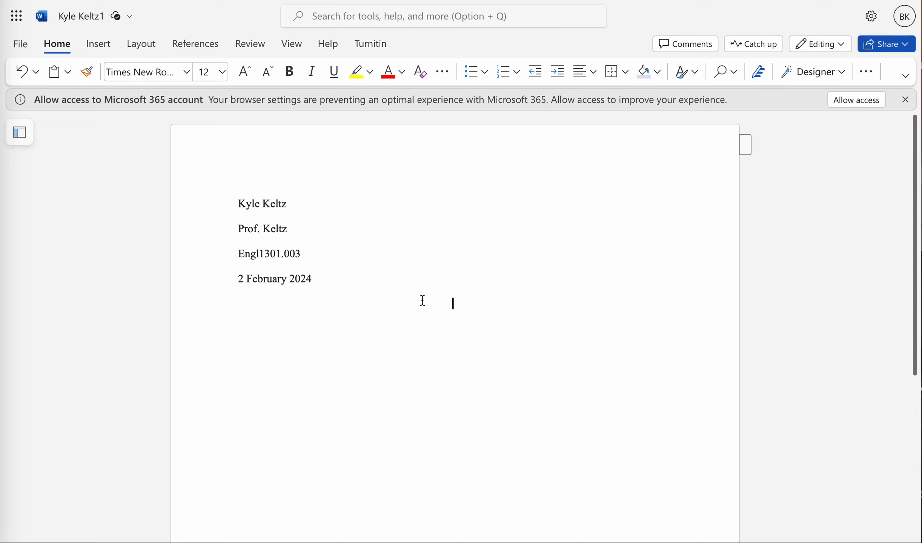
# Step: Type the title My Favorite Food Is Barbecue on the centered line
pyautogui.write('My Favorite Bab')
pyautogui.press('BackSpace')
pyautogui.write('rbecue')
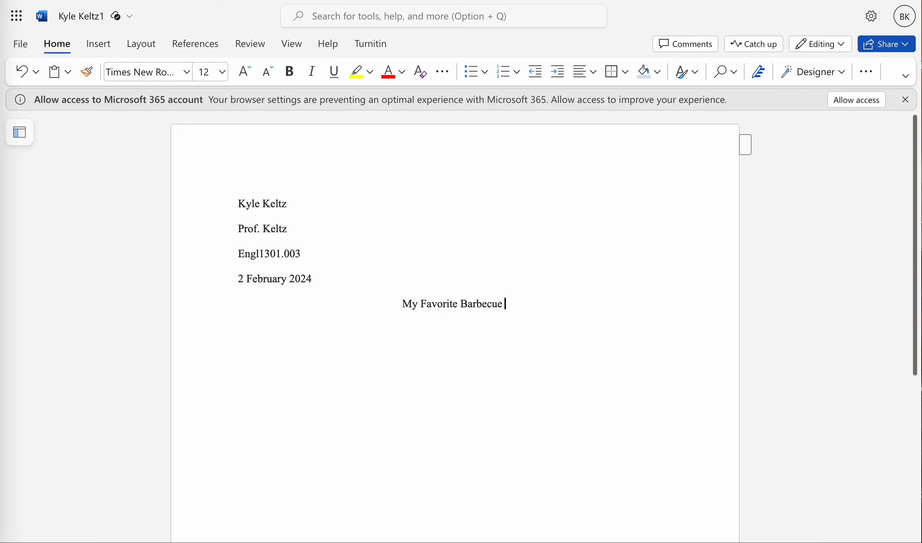
pyautogui.press('BackSpace')
pyautogui.press('BackSpace')
pyautogui.press('BackSpace')
pyautogui.press('BackSpace')
pyautogui.press('BackSpace')
pyautogui.press('BackSpace')
pyautogui.press('BackSpace')
pyautogui.press('BackSpace')
pyautogui.press('BackSpace')
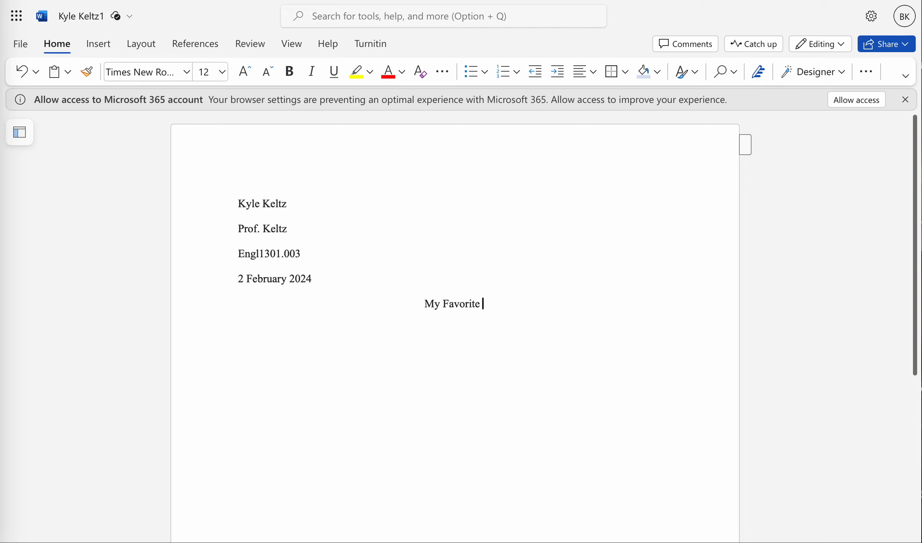
pyautogui.write('Food Is Barbec')
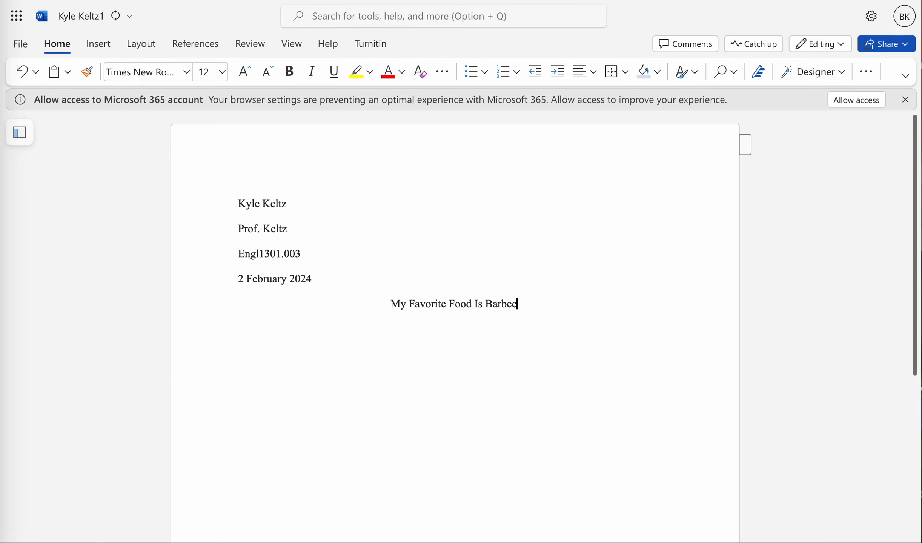
pyautogui.write('ue')
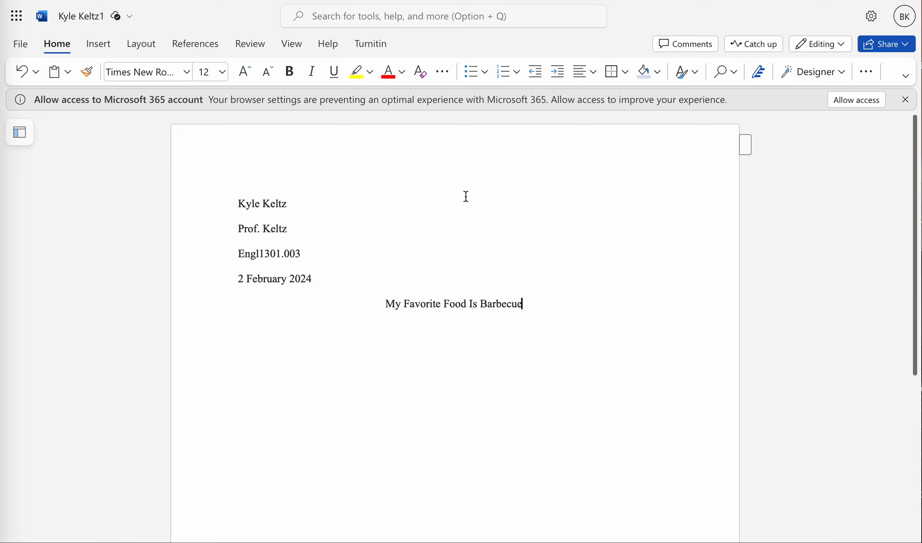
pyautogui.press('Up')
pyautogui.press('Down')
pyautogui.press('Return')
pyautogui.write('As;dklfjasd;fkjsd;flkjasd;lfajksdf;alkjsdf')
pyautogui.press('BackSpace')
pyautogui.press('BackSpace')
pyautogui.press('BackSpace')
pyautogui.press('BackSpace')
pyautogui.press('BackSpace')
pyautogui.press('BackSpace')
pyautogui.press('BackSpace')
pyautogui.press('BackSpace')
pyautogui.press('BackSpace')
pyautogui.press('BackSpace')
pyautogui.press('BackSpace')
pyautogui.press('BackSpace')
pyautogui.press('BackSpace')
pyautogui.press('BackSpace')
pyautogui.press('BackSpace')
pyautogui.press('BackSpace')
pyautogui.press('BackSpace')
pyautogui.press('BackSpace')
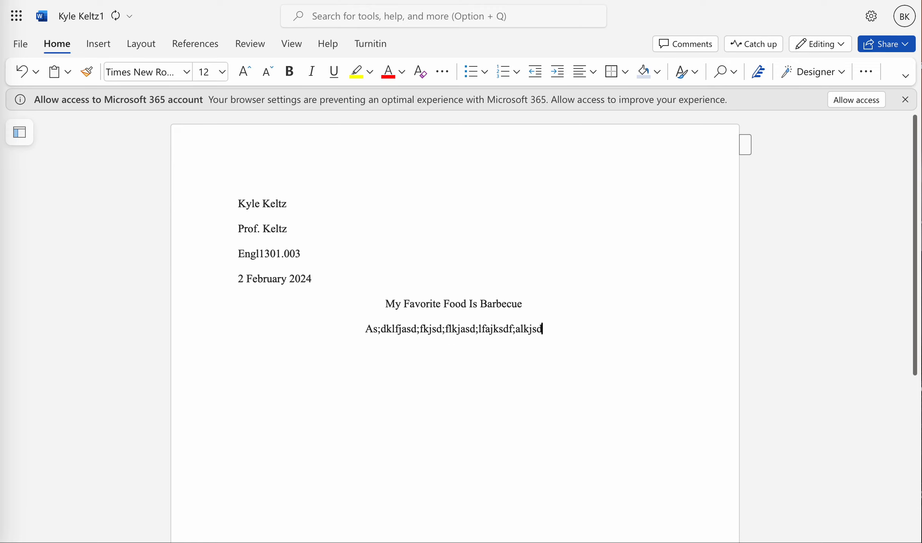
pyautogui.press('BackSpace')
pyautogui.press('BackSpace')
pyautogui.press('BackSpace')
pyautogui.press('BackSpace')
pyautogui.press('BackSpace')
pyautogui.press('BackSpace')
pyautogui.press('BackSpace')
pyautogui.press('BackSpace')
pyautogui.press('BackSpace')
pyautogui.press('BackSpace')
pyautogui.press('BackSpace')
pyautogui.press('BackSpace')
pyautogui.press('BackSpace')
pyautogui.press('BackSpace')
pyautogui.press('BackSpace')
pyautogui.press('BackSpace')
pyautogui.press('BackSpace')
pyautogui.press('BackSpace')
pyautogui.press('BackSpace')
pyautogui.press('BackSpace')
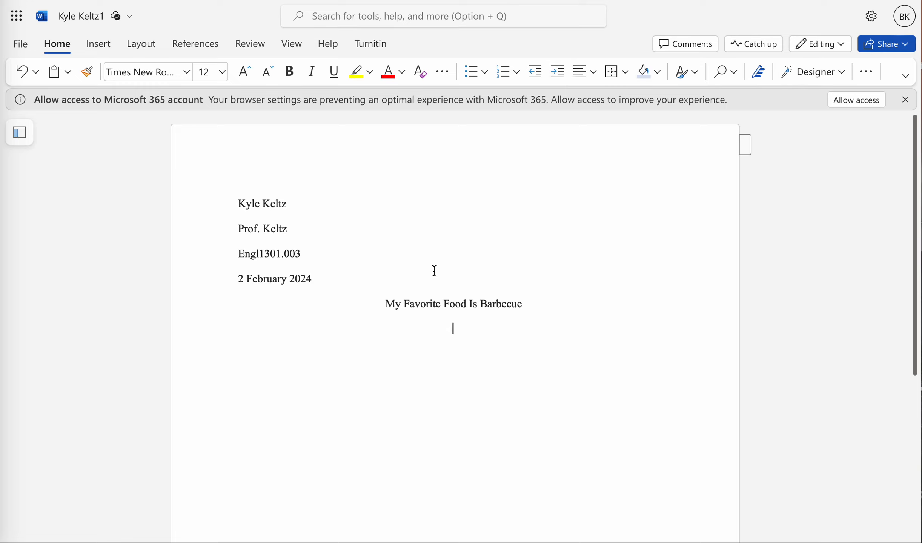
pyautogui.press('BackSpace')
# Step: Start a new paragraph below the title and set it to left alignment
pyautogui.press('Return')
pyautogui.press('BackSpace')
pyautogui.press('Return')
pyautogui.click(583, 82)
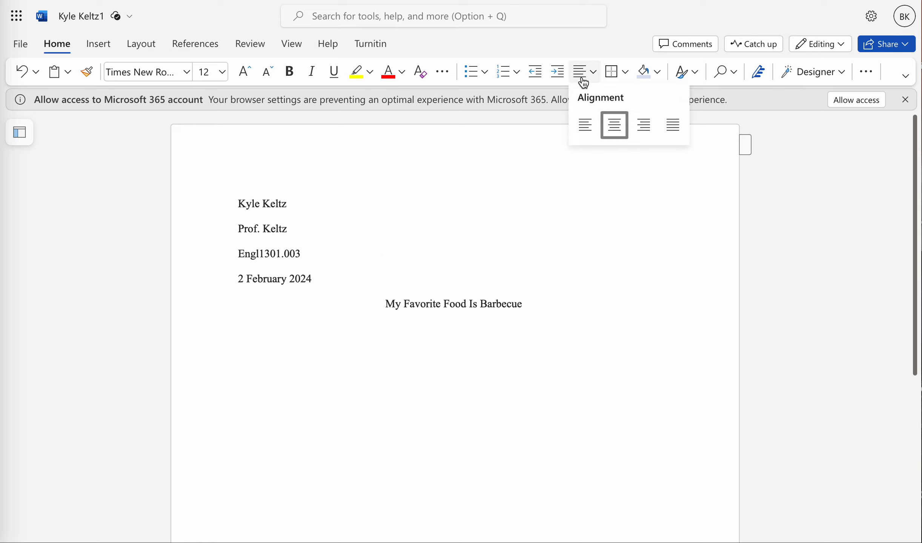
pyautogui.click(584, 125)
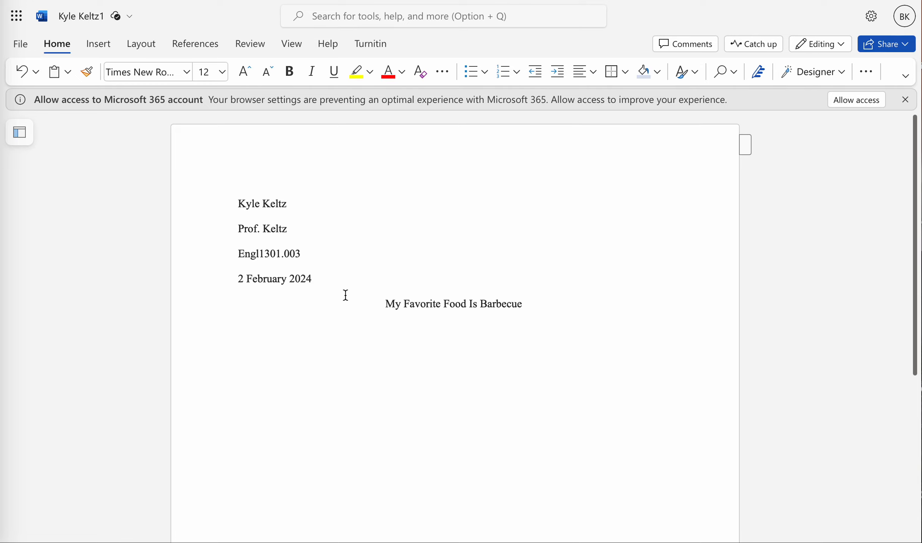
# Step: Indent the first body paragraph and type placeholder text beginning with Blah blah blah, ending with a period
pyautogui.press('Tab')
pyautogui.write('Blah blah blah ')
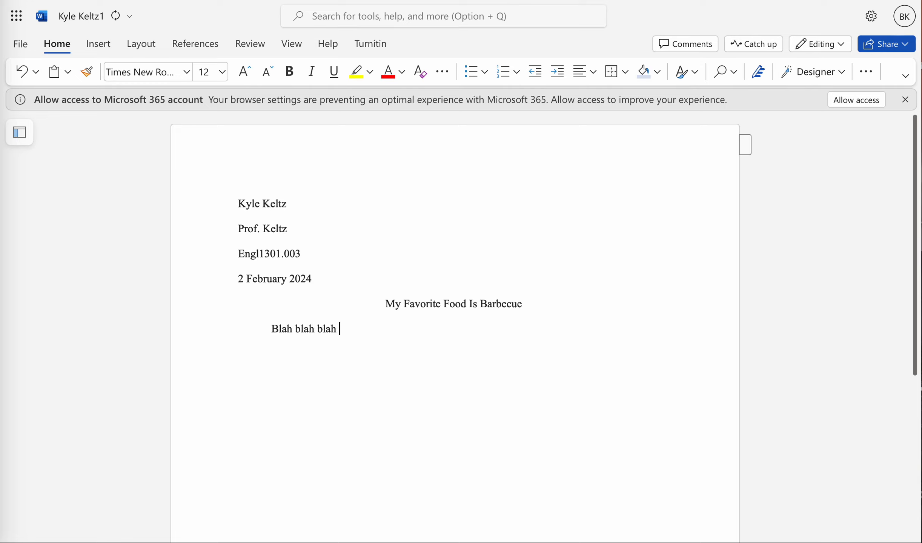
pyautogui.write('asdlkfjas;dlkfj a s;ldfkjsad;flkasjd f')
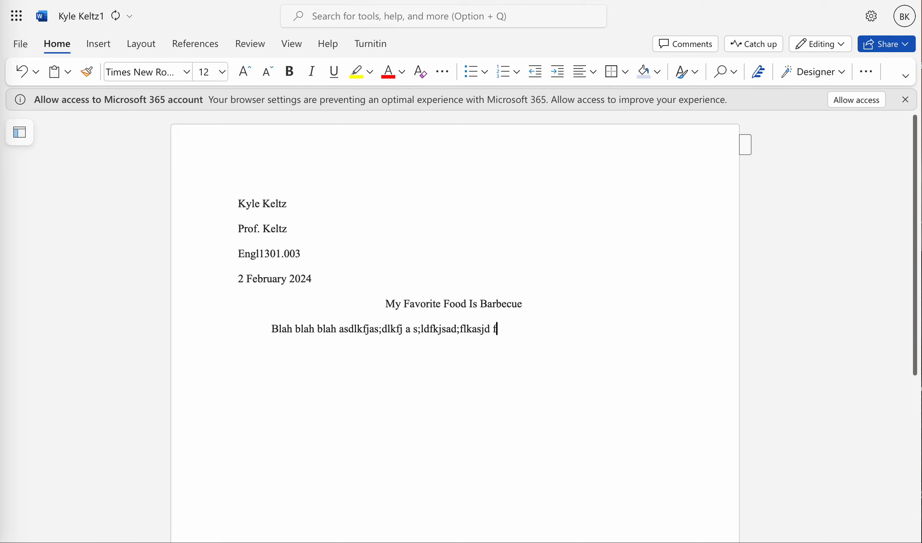
pyautogui.write(';asldkfjas df;lkajsd fa;sldkfja ds;lkjd')
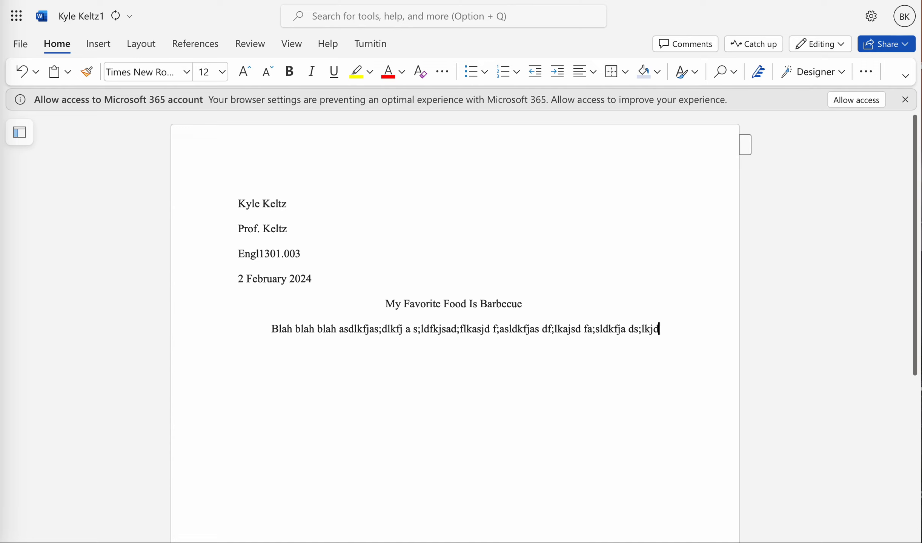
pyautogui.write('fas;ldfkajsdf;kljasdlkfj.')
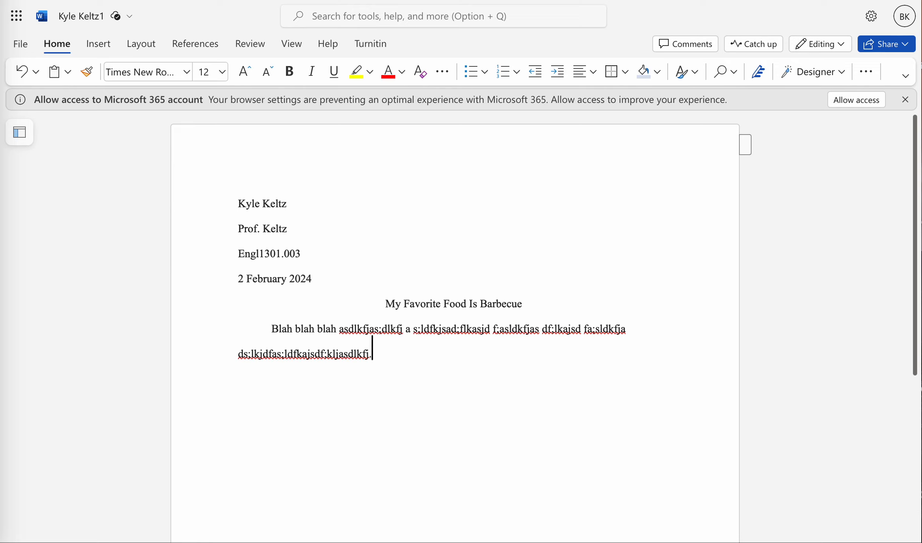
# Step: Start a new indented paragraph below the first one and type Blah blah
pyautogui.press('Return')
pyautogui.press('Tab')
pyautogui.write('Blah Bl')
pyautogui.press('BackSpace')
pyautogui.press('BackSpace')
pyautogui.write('blah.')
pyautogui.press('Up')
pyautogui.press('Up')
pyautogui.press('Up')
pyautogui.press('Down')
pyautogui.press('Left')
pyautogui.press('Left')
pyautogui.press('Left')
pyautogui.press('Left')
pyautogui.press('Left')
pyautogui.press('Left')
pyautogui.press('Left')
pyautogui.press('Left')
pyautogui.press('Left')
pyautogui.press('Left')
pyautogui.press('Left')
pyautogui.press('Right')
pyautogui.press('Left')
pyautogui.press('Right')
pyautogui.press('Left')
pyautogui.press('Right')
pyautogui.press('Left')
pyautogui.press('Right')
pyautogui.press('Left')
pyautogui.press('Right')
pyautogui.press('Down')
pyautogui.press('Down')
pyautogui.press('Up')
pyautogui.press('Up')
pyautogui.press('Left')
pyautogui.press('Right')
pyautogui.press('Down')
pyautogui.press('Down')
pyautogui.press('Left')
pyautogui.press('Right')
pyautogui.press('Up')
pyautogui.press('Up')
pyautogui.scroll(-10, 461, 222)
pyautogui.scroll(10, 463, 222)
pyautogui.scroll(-10, 463, 222)
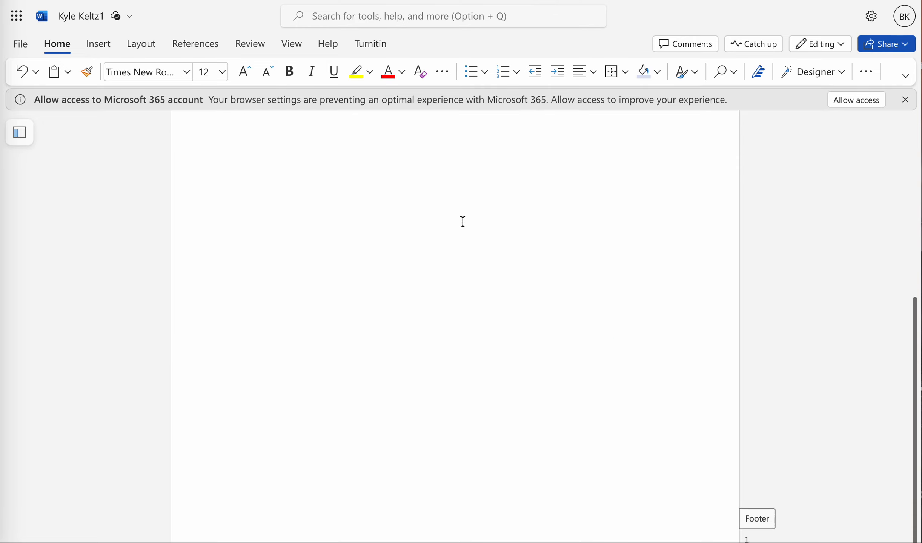
pyautogui.scroll(10, 463, 222)
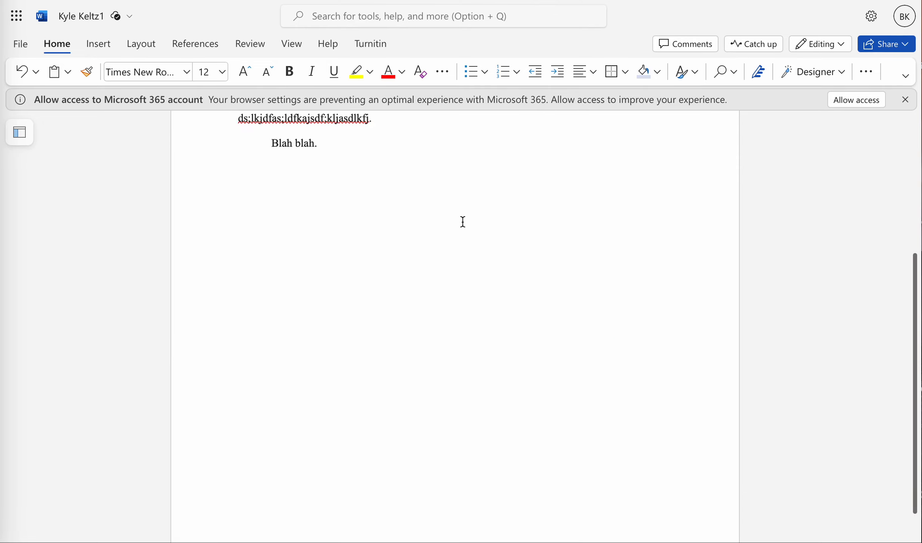
pyautogui.click(442, 206)
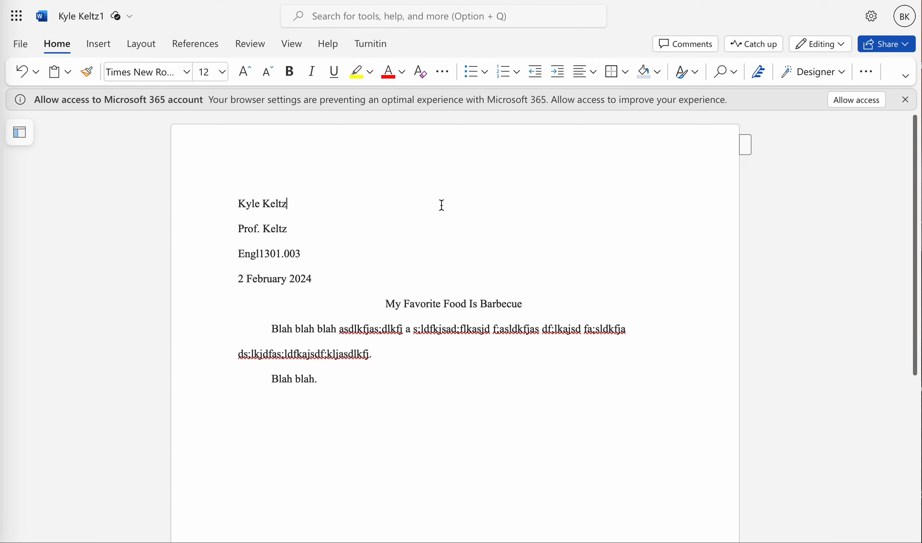
pyautogui.write('Keltz 1')
pyautogui.press('Left')
pyautogui.press('Left')
pyautogui.press('Left')
pyautogui.press('Left')
pyautogui.press('Left')
pyautogui.press('Left')
pyautogui.press('Left')
pyautogui.press('Tab')
pyautogui.press('Tab')
pyautogui.press('Tab')
pyautogui.press('Tab')
pyautogui.press('Tab')
pyautogui.press('Tab')
pyautogui.press('Tab')
pyautogui.press('Tab')
pyautogui.press('Tab')
pyautogui.press('Tab')
pyautogui.press('BackSpace')
pyautogui.press('BackSpace')
pyautogui.press('BackSpace')
pyautogui.press('BackSpace')
pyautogui.press('BackSpace')
pyautogui.press('BackSpace')
pyautogui.press('Right')
pyautogui.press('Right')
pyautogui.press('Right')
pyautogui.press('Right')
pyautogui.press('Right')
pyautogui.press('Right')
pyautogui.press('Right')
pyautogui.press('BackSpace')
pyautogui.press('BackSpace')
pyautogui.press('BackSpace')
pyautogui.press('BackSpace')
pyautogui.press('BackSpace')
pyautogui.press('BackSpace')
pyautogui.press('BackSpace')
pyautogui.press('BackSpace')
pyautogui.press('BackSpace')
pyautogui.press('BackSpace')
pyautogui.press('BackSpace')
pyautogui.press('BackSpace')
# Step: Open the page header and enter Keltz 1 in its right-hand cell, then return to the body text
pyautogui.click(754, 151)
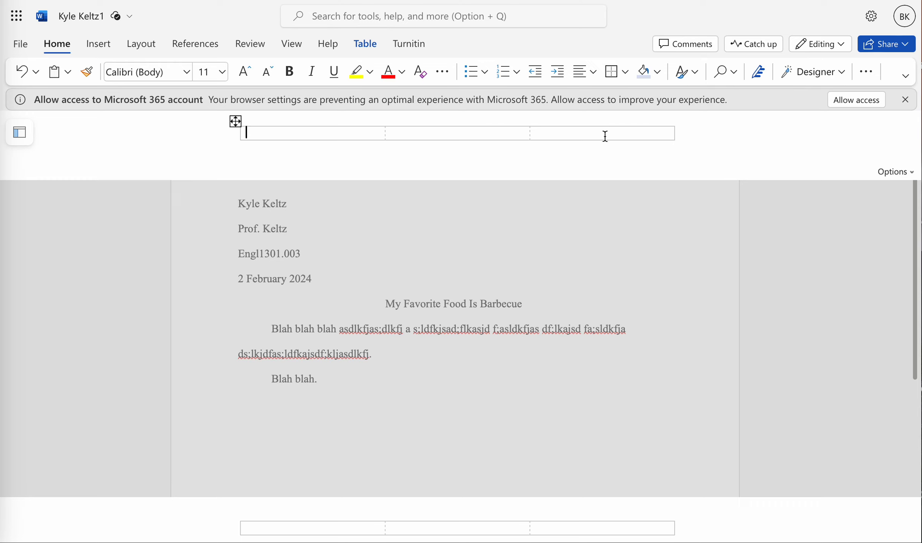
pyautogui.click(616, 134)
pyautogui.write('Keltz 1')
pyautogui.click(623, 249)
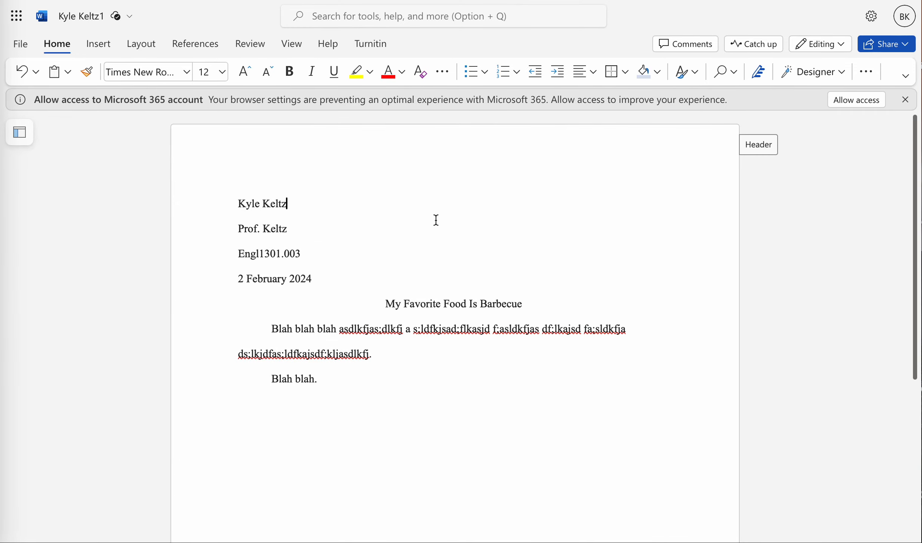
# Step: Dismiss the Microsoft 365 account access notice and recheck the page header
pyautogui.click(751, 151)
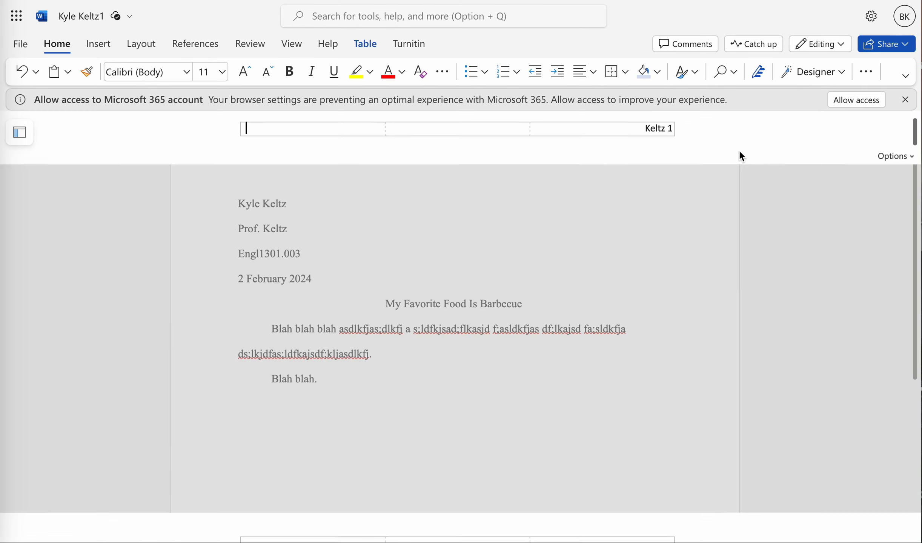
pyautogui.press('Escape')
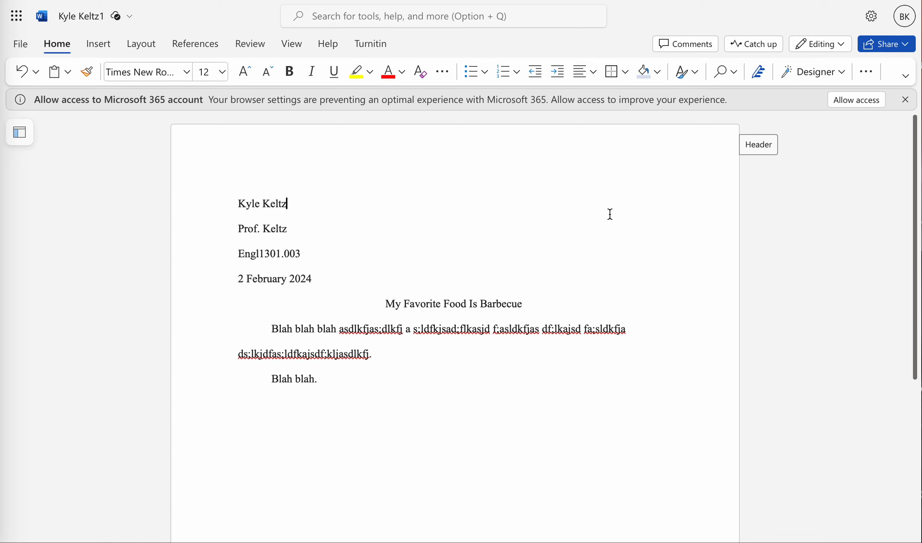
pyautogui.click(906, 100)
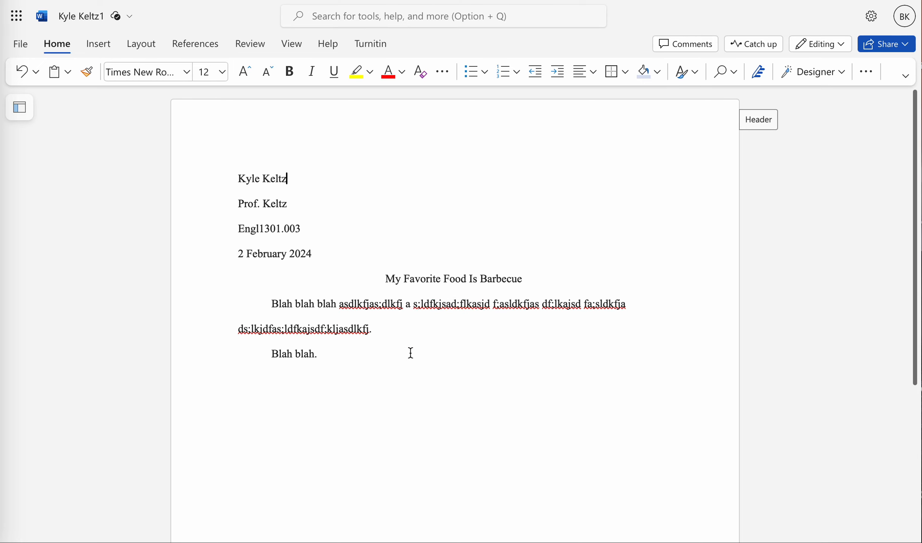
pyautogui.click(748, 119)
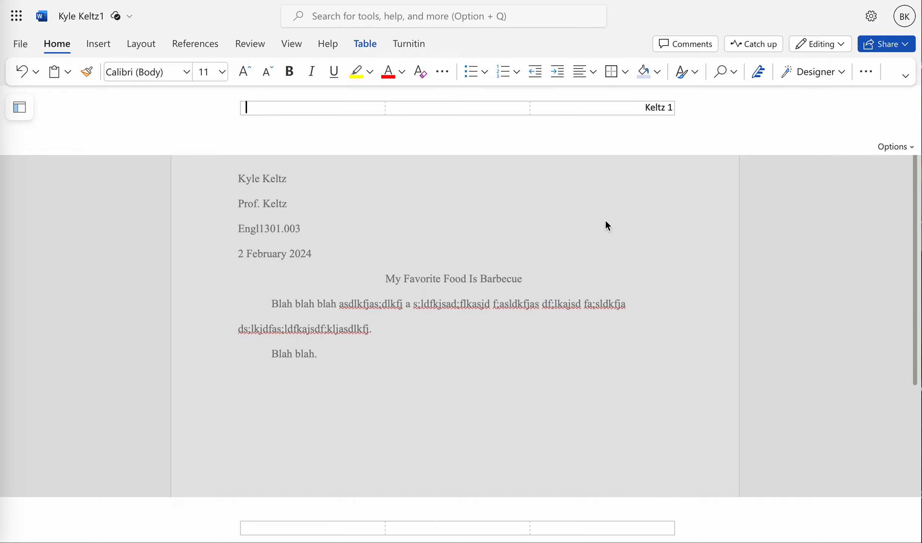
pyautogui.click(606, 221)
pyautogui.scroll(-5, 467, 222)
pyautogui.scroll(5, 457, 218)
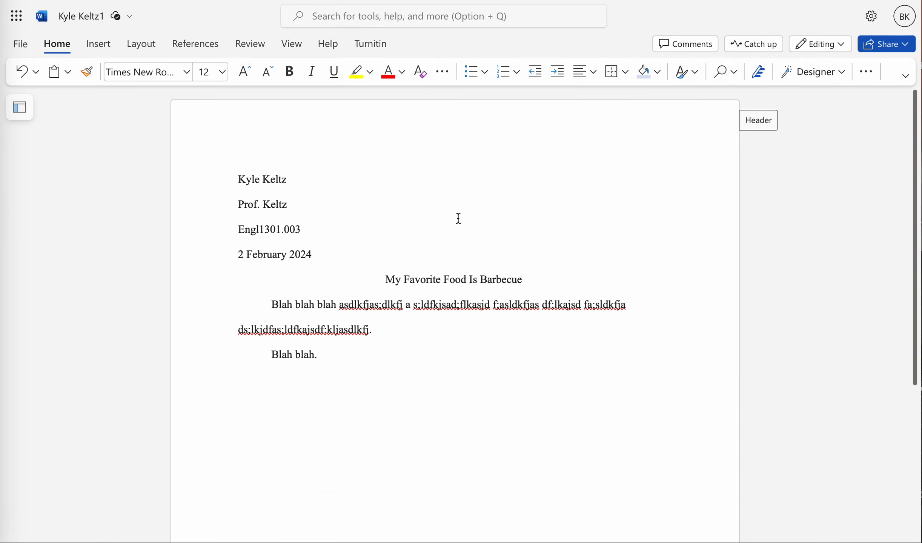
pyautogui.scroll(-5, 458, 219)
pyautogui.scroll(5, 428, 196)
# Step: Open the print preview of the document to inspect the header and page layout, then close it
pyautogui.click(20, 44)
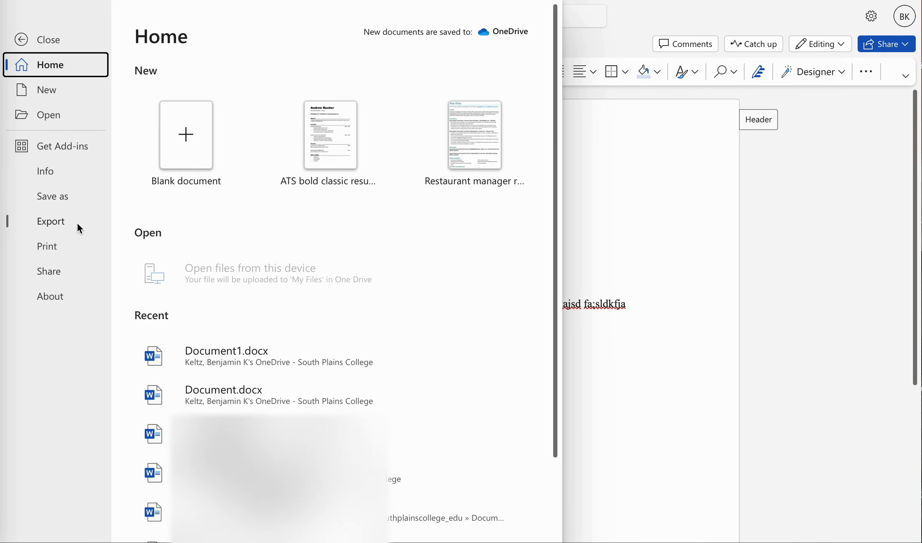
pyautogui.click(67, 247)
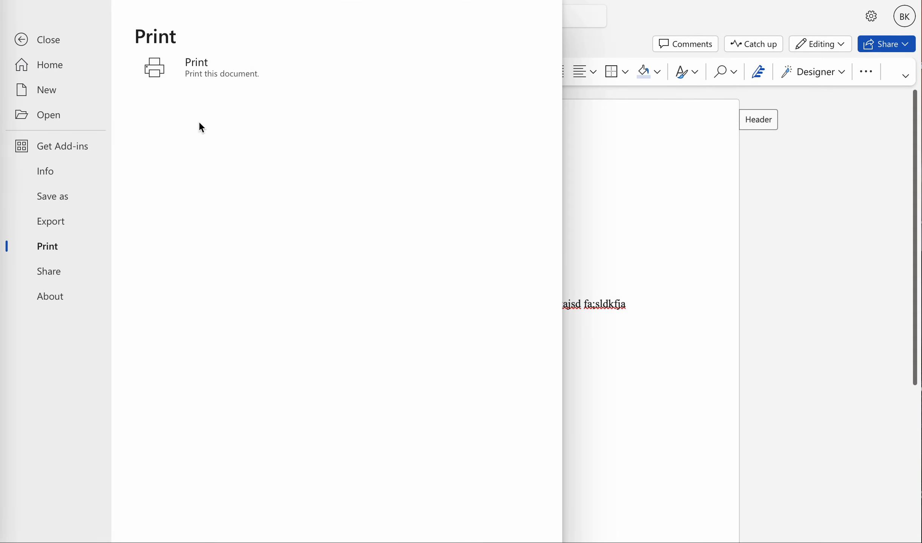
pyautogui.click(216, 72)
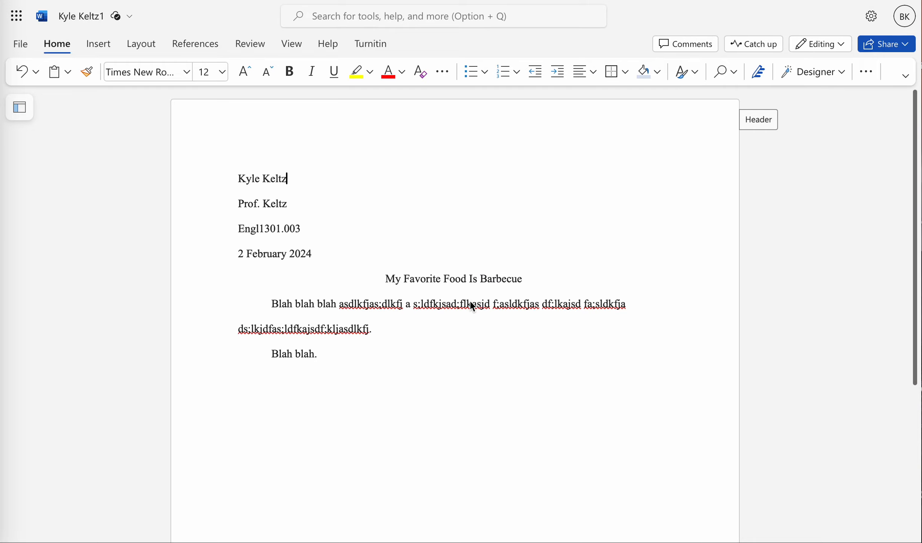
pyautogui.click(433, 321)
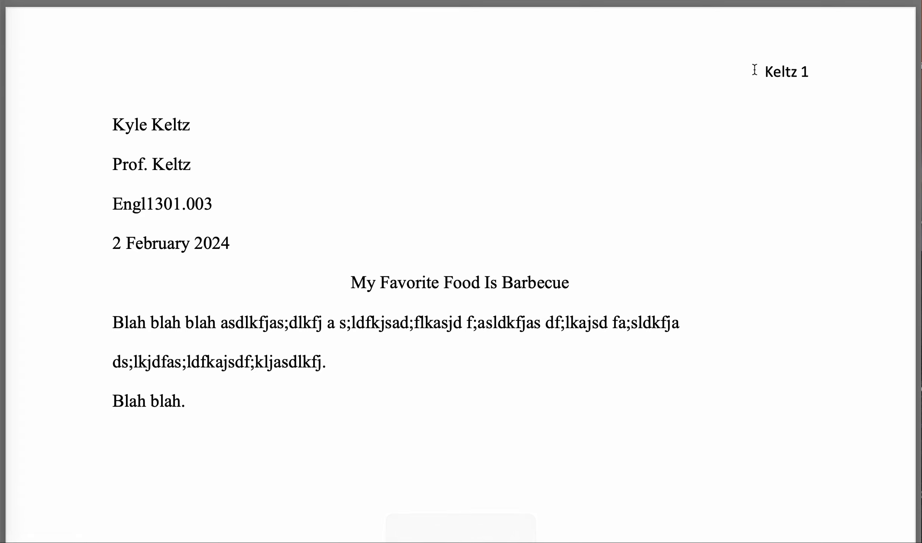
pyautogui.click(547, 0)
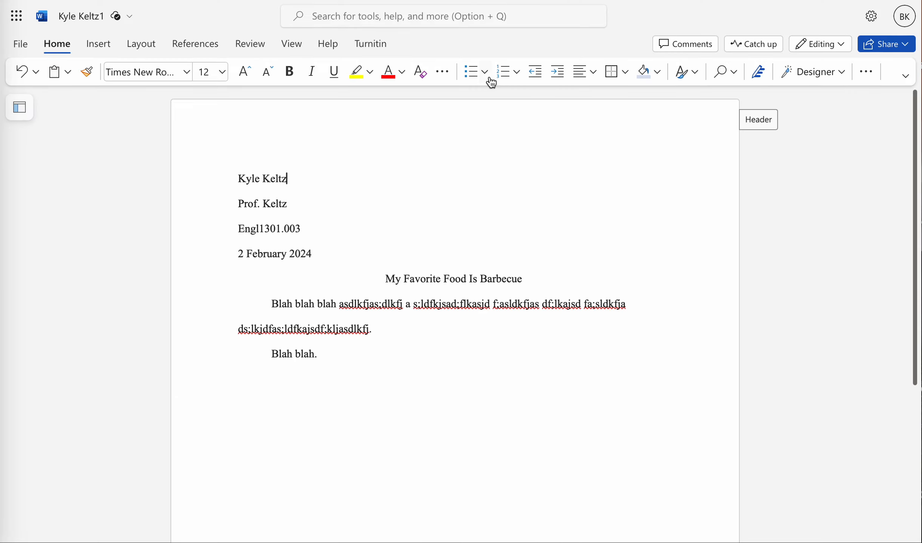
# Step: Add blank lines after the last paragraph until the text cursor moves onto a second page
pyautogui.click(745, 122)
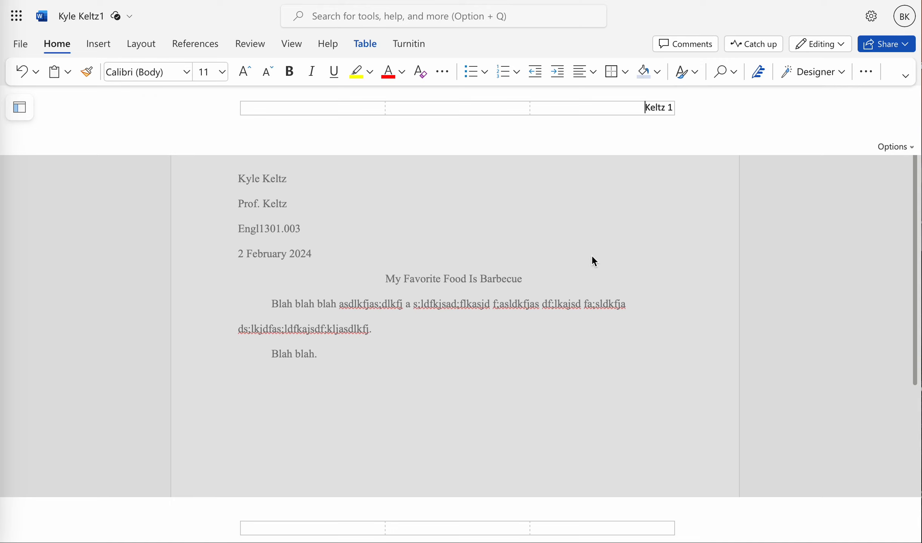
pyautogui.click(492, 328)
pyautogui.click(453, 354)
pyautogui.press('Return')
pyautogui.press('Return')
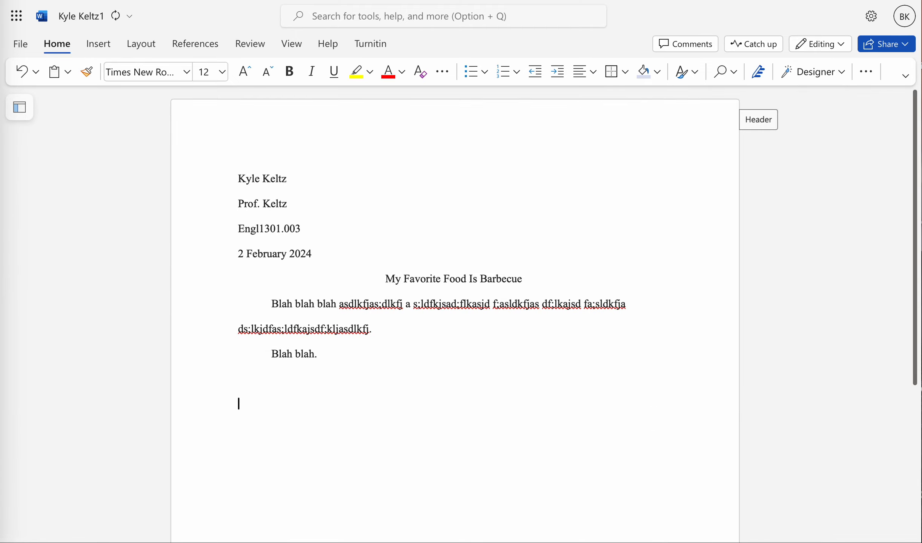
pyautogui.press('Return')
pyautogui.press('Return')
pyautogui.press('Return')
pyautogui.press('Return')
pyautogui.press('Return')
pyautogui.press('Return')
pyautogui.press('Return')
pyautogui.press('Return')
pyautogui.press('Return')
pyautogui.press('Return')
pyautogui.press('Return')
pyautogui.press('Return')
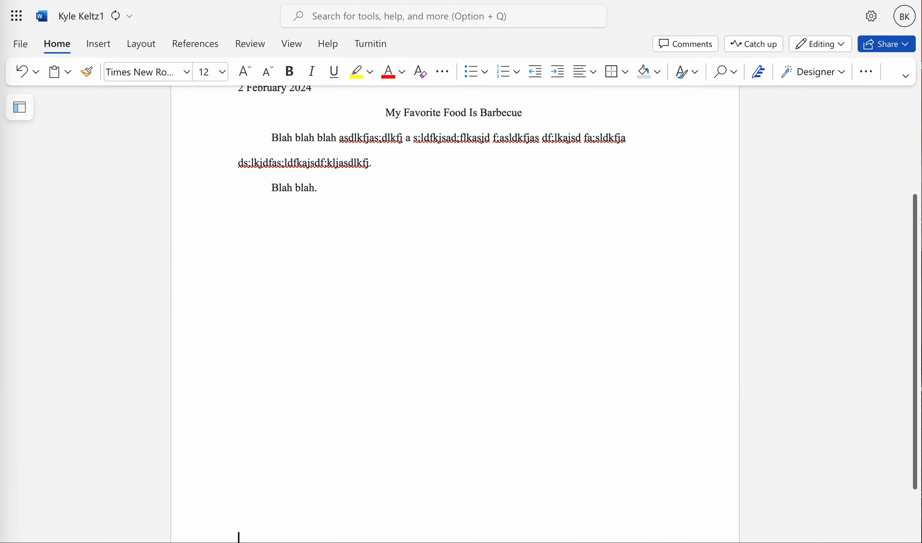
pyautogui.press('Return')
pyautogui.press('Return')
pyautogui.press('Return')
pyautogui.press('Return')
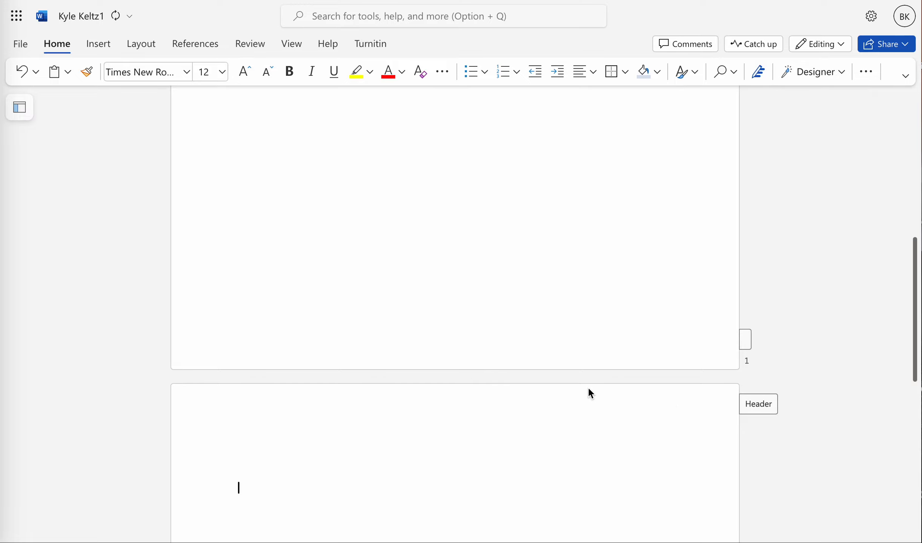
pyautogui.scroll(-4, 540, 391)
pyautogui.scroll(15, 540, 391)
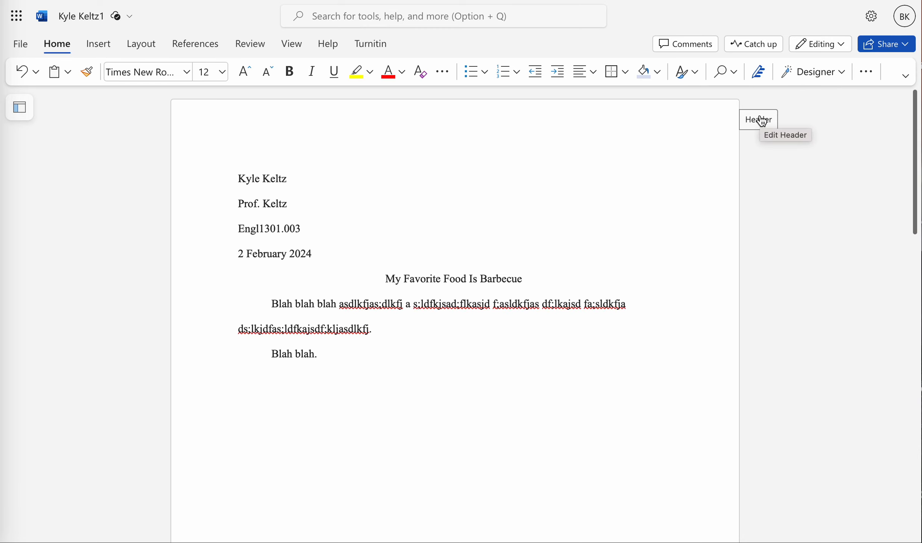
# Step: Insert a page break to start a new page
pyautogui.click(762, 121)
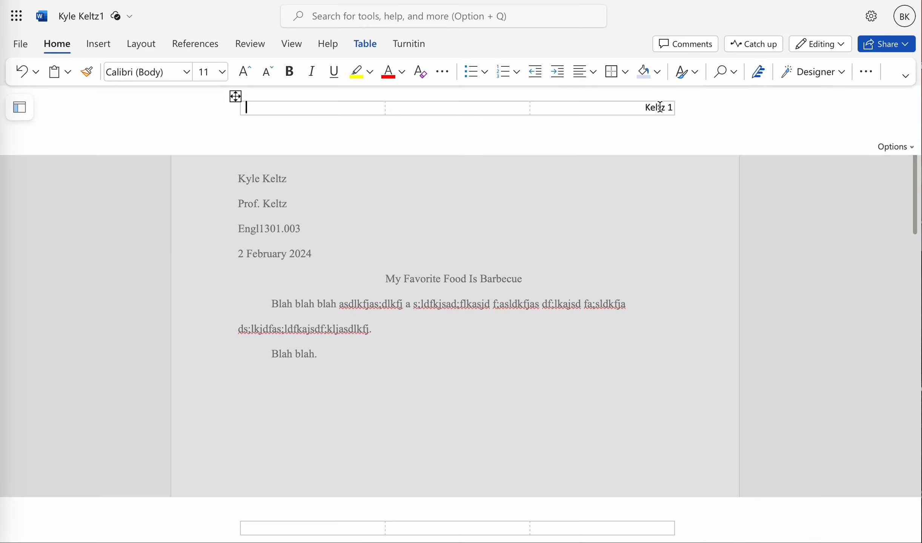
pyautogui.click(629, 203)
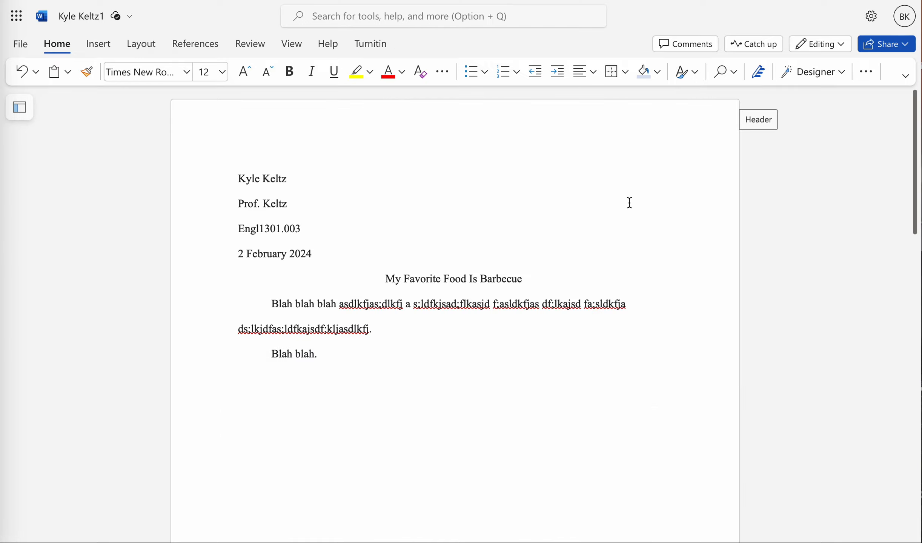
pyautogui.hotkey('ctrl', 'Return')
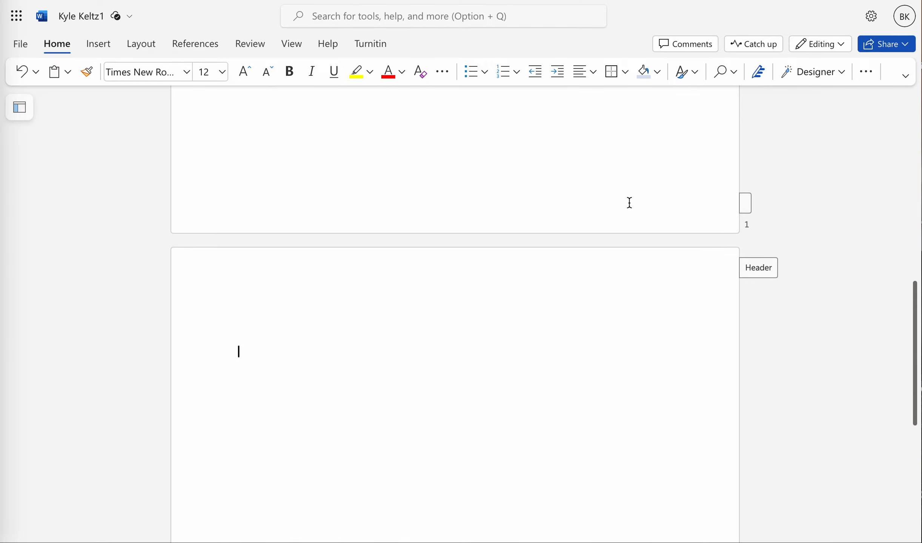
pyautogui.scroll(10, 629, 203)
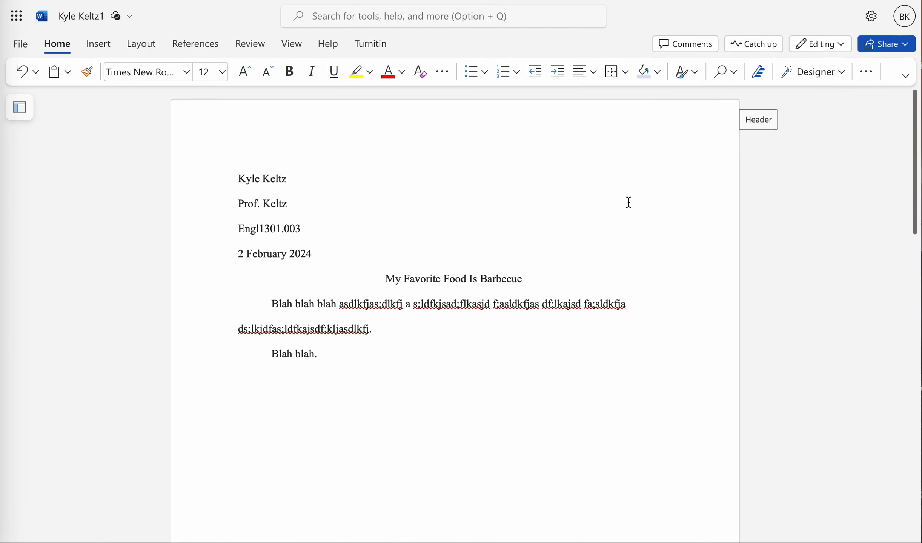
pyautogui.scroll(-10, 629, 203)
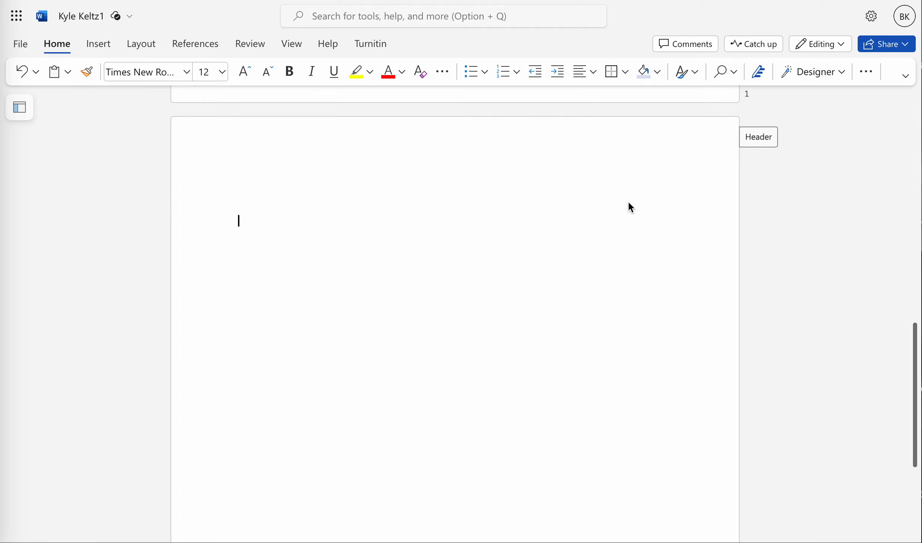
# Step: Check the header on the new page and insert another page break
pyautogui.click(762, 140)
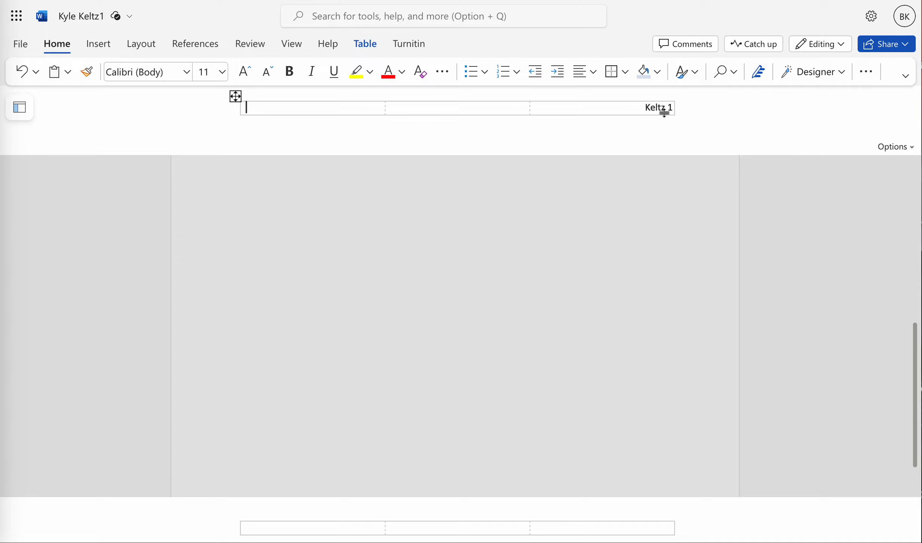
pyautogui.click(619, 239)
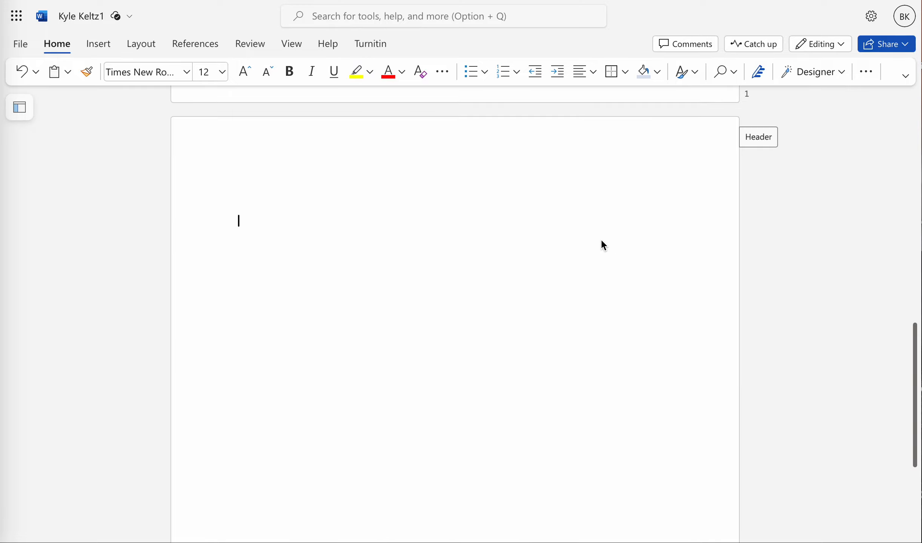
pyautogui.scroll(5, 502, 260)
pyautogui.scroll(-8, 503, 266)
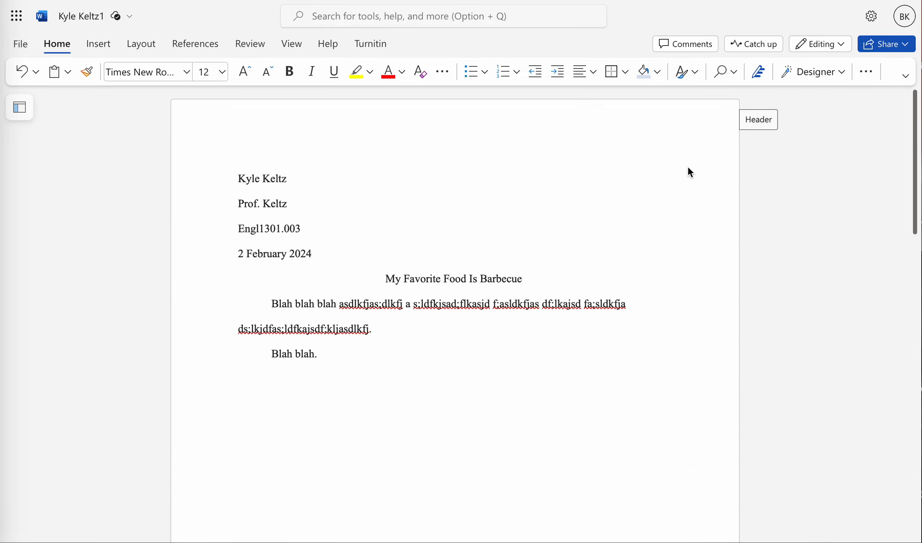
pyautogui.scroll(-5, 635, 271)
pyautogui.hotkey('ctrl', 'Return')
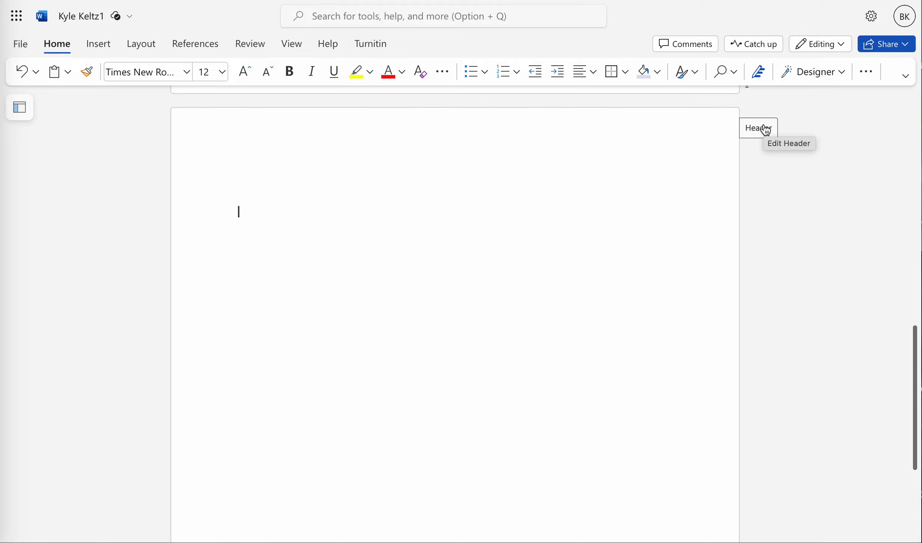
# Step: Open the headers of the newest page and the first page to compare their page numbers
pyautogui.click(766, 129)
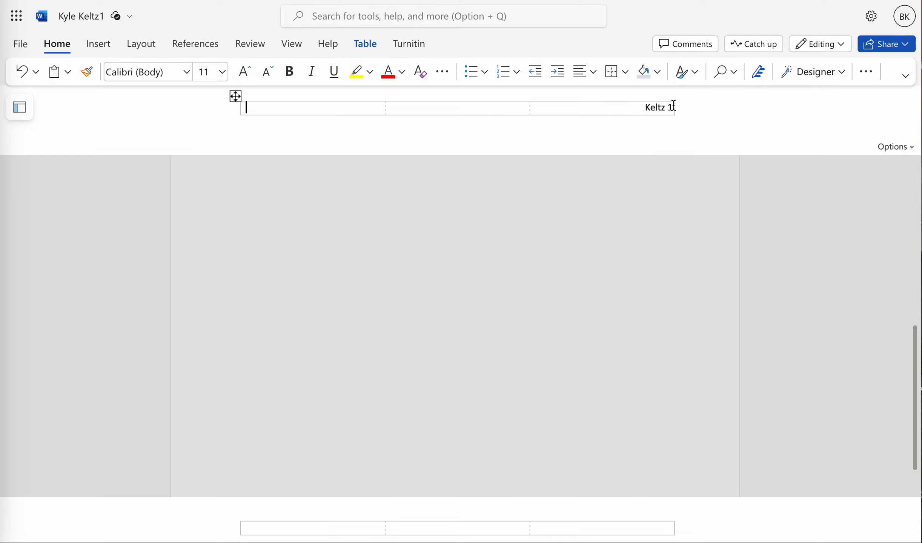
pyautogui.press('Home')
pyautogui.press('Right')
pyautogui.press('Right')
pyautogui.press('Right')
pyautogui.press('Right')
pyautogui.press('Right')
pyautogui.press('Right')
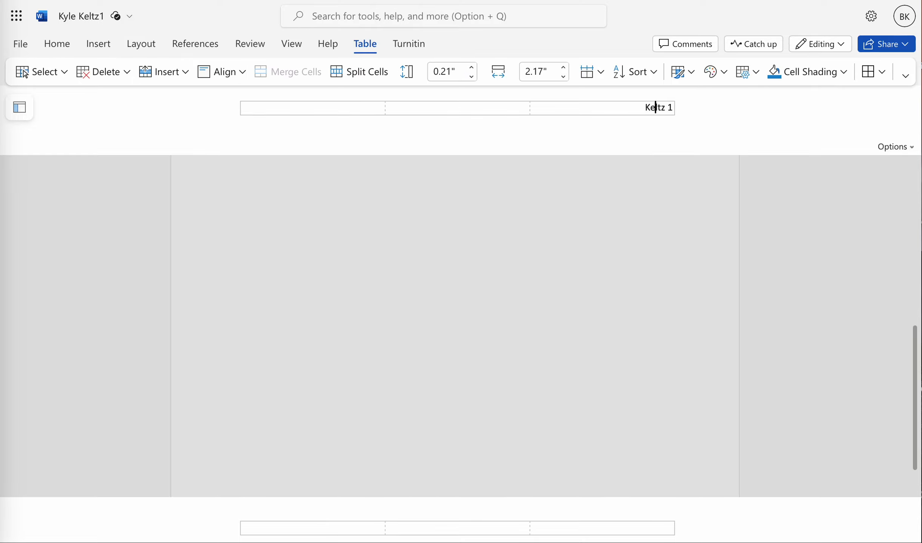
pyautogui.click(643, 251)
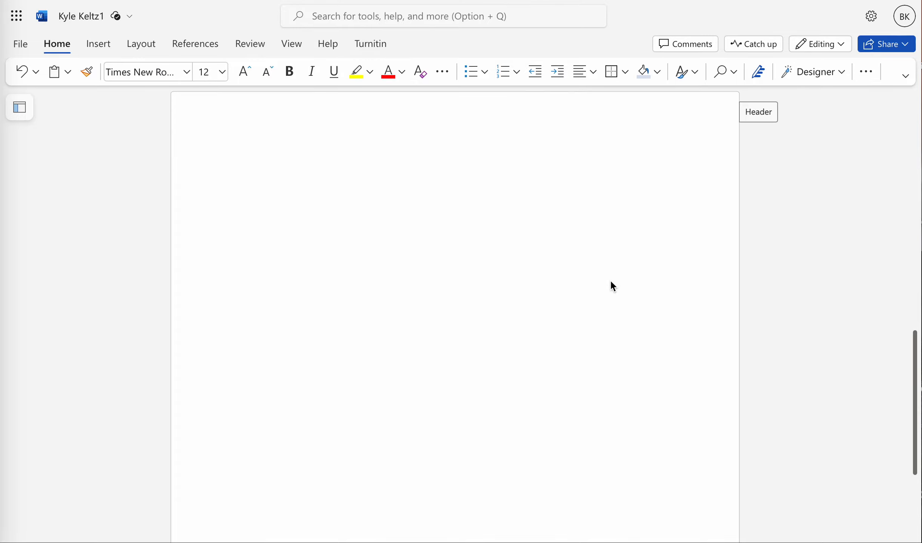
pyautogui.click(749, 129)
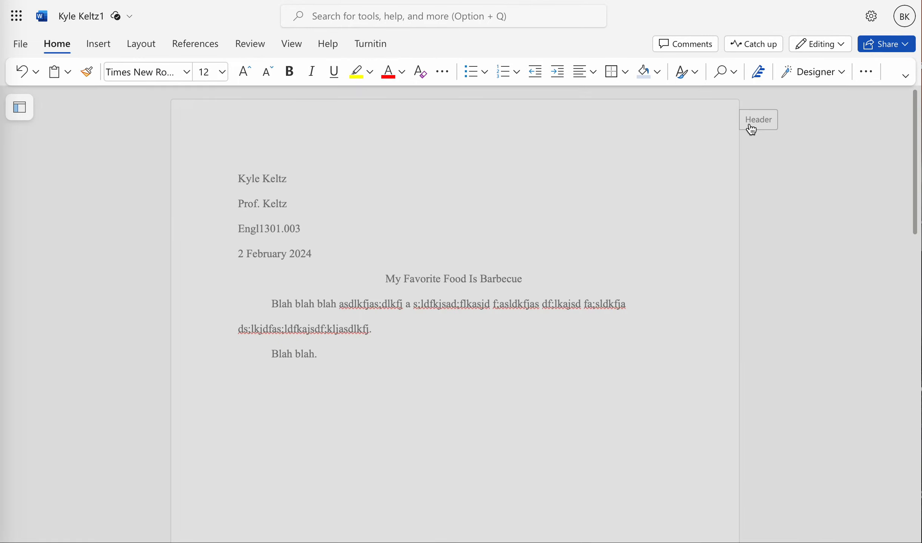
pyautogui.click(617, 271)
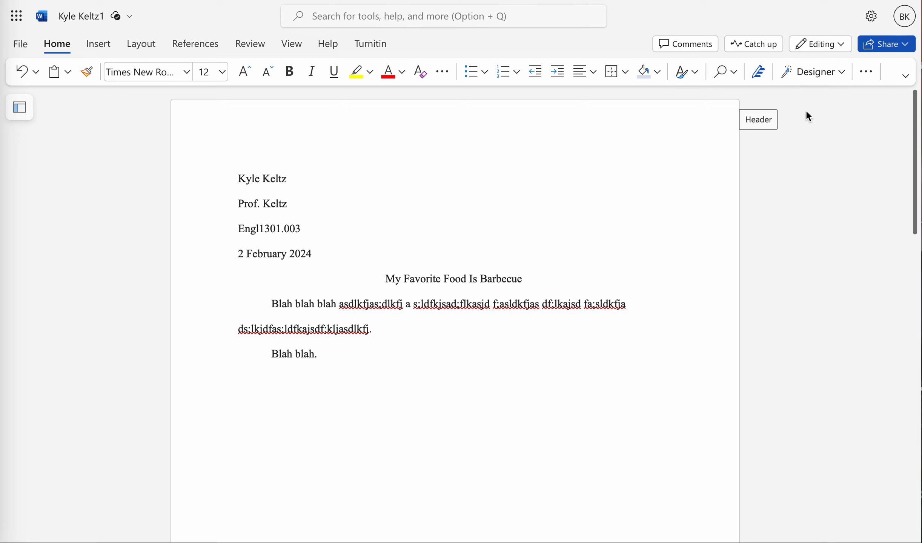
# Step: Delete the Keltz page-number text from the page header
pyautogui.click(769, 119)
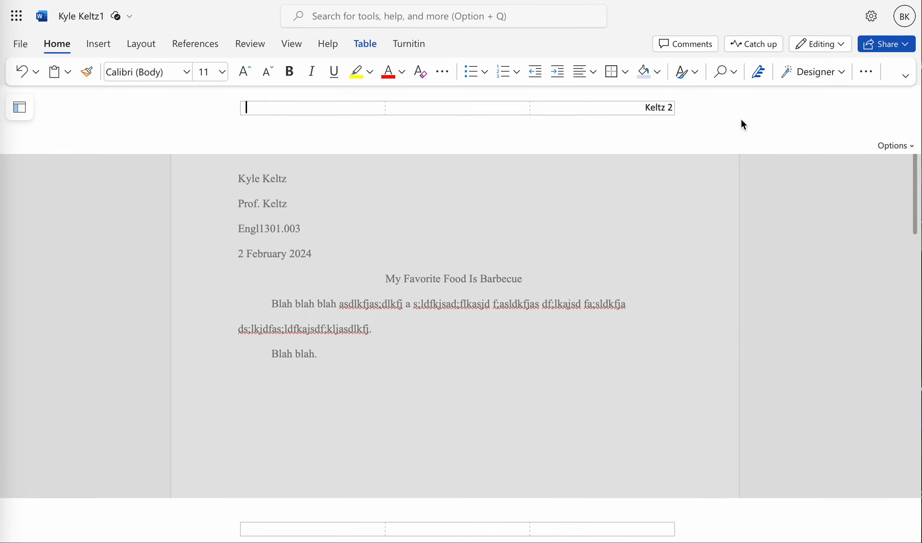
pyautogui.click(672, 110)
pyautogui.press('BackSpace')
pyautogui.press('BackSpace')
pyautogui.press('BackSpace')
pyautogui.press('BackSpace')
pyautogui.press('BackSpace')
pyautogui.press('BackSpace')
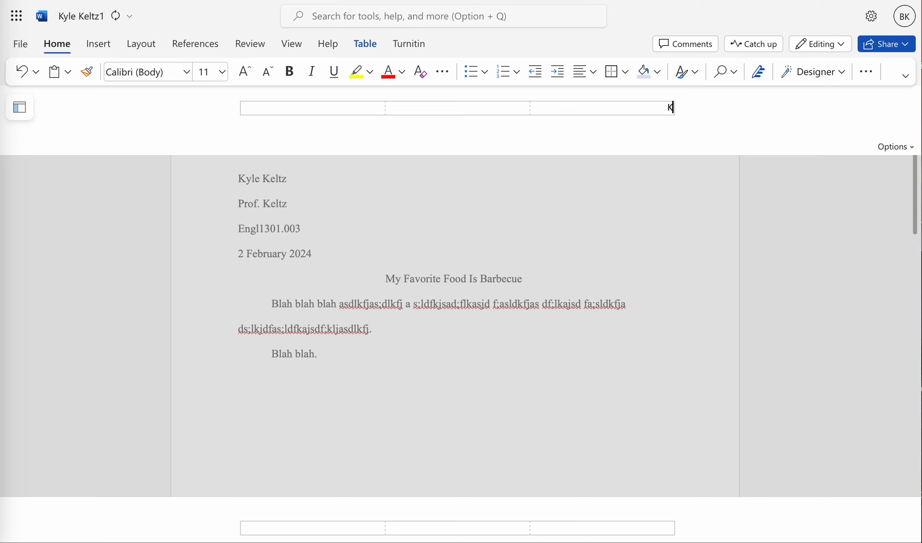
pyautogui.press('BackSpace')
pyautogui.click(613, 214)
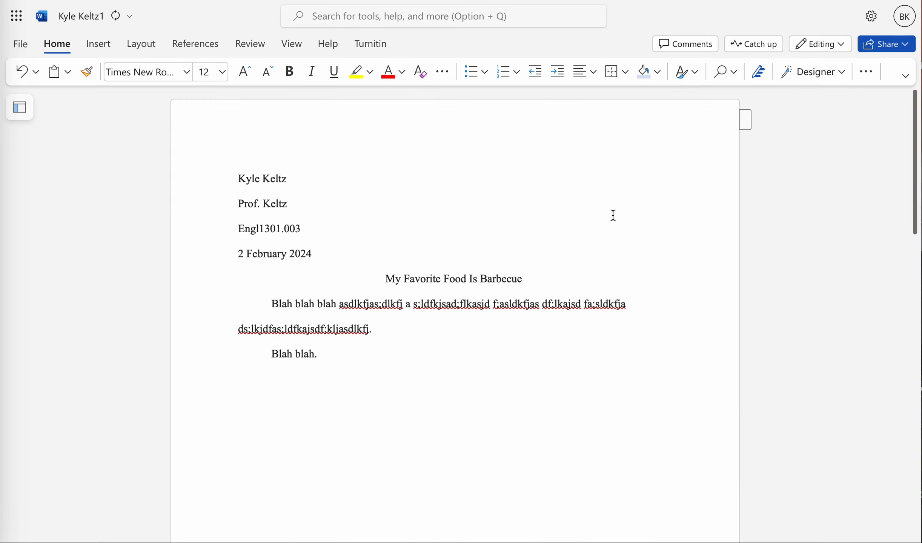
# Step: Open the page header and insert a top-right page number preceded by the author's surname
pyautogui.click(750, 128)
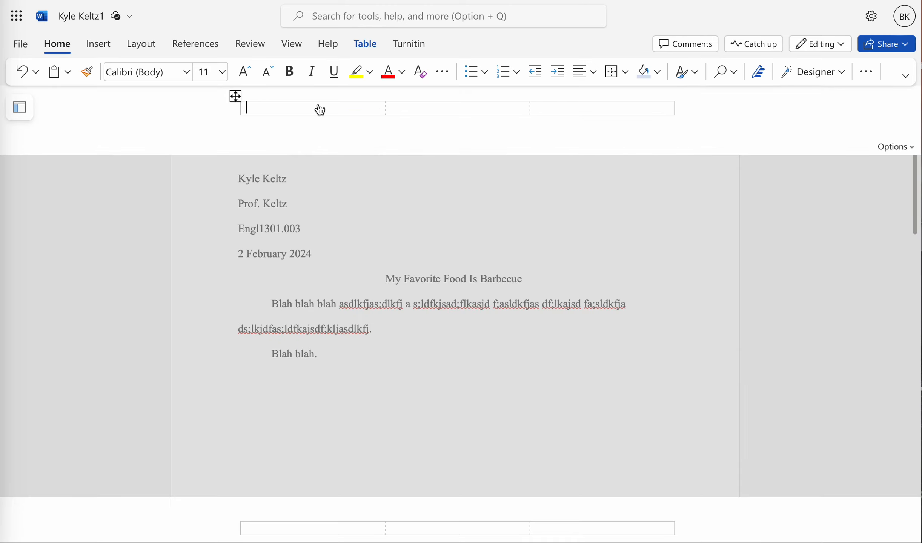
pyautogui.click(596, 106)
pyautogui.click(301, 109)
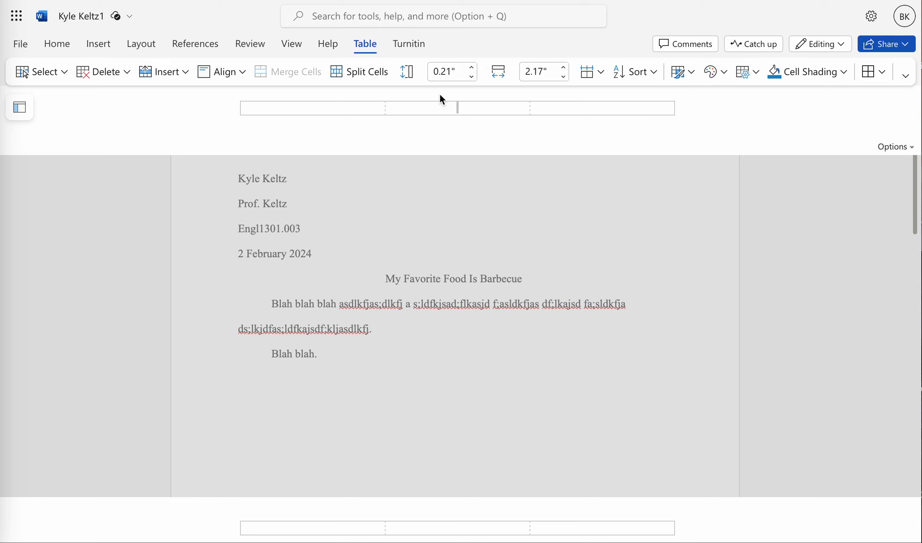
pyautogui.click(435, 126)
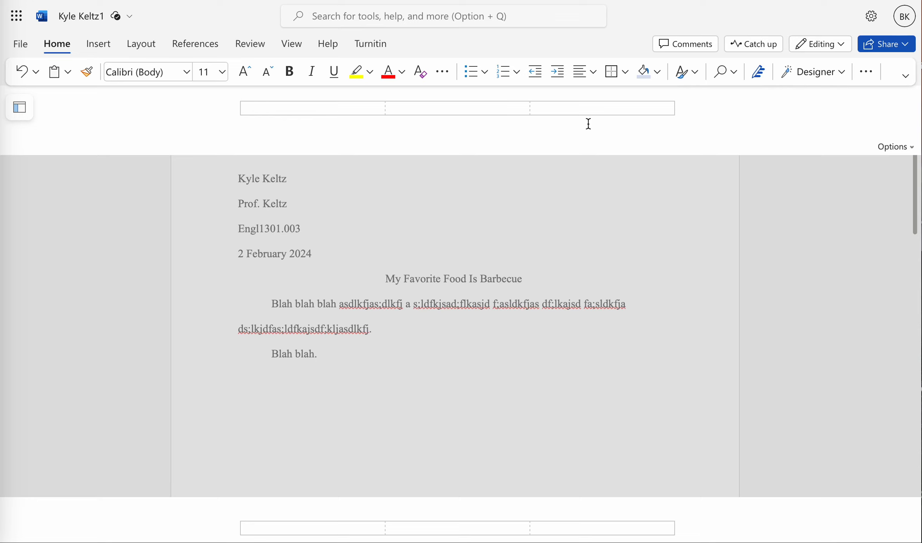
pyautogui.click(369, 109)
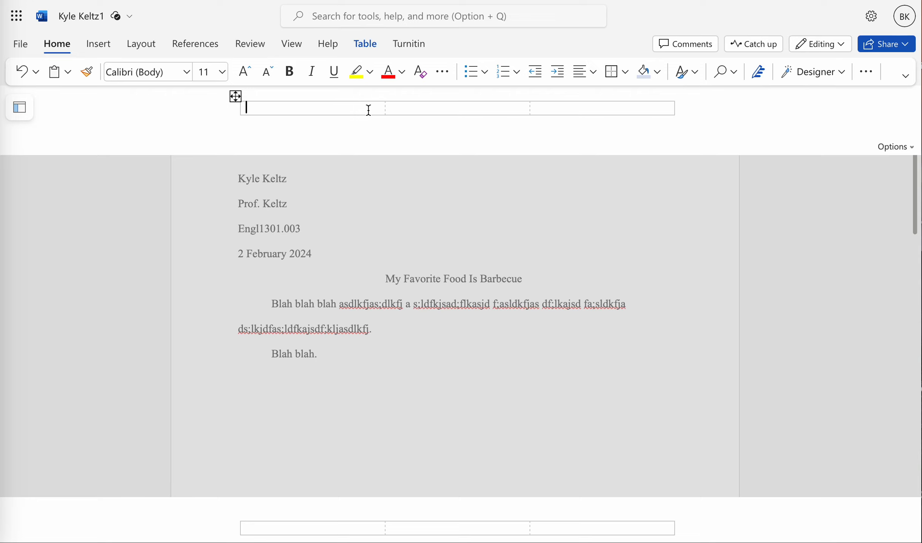
pyautogui.click(569, 105)
pyautogui.click(262, 109)
pyautogui.click(100, 45)
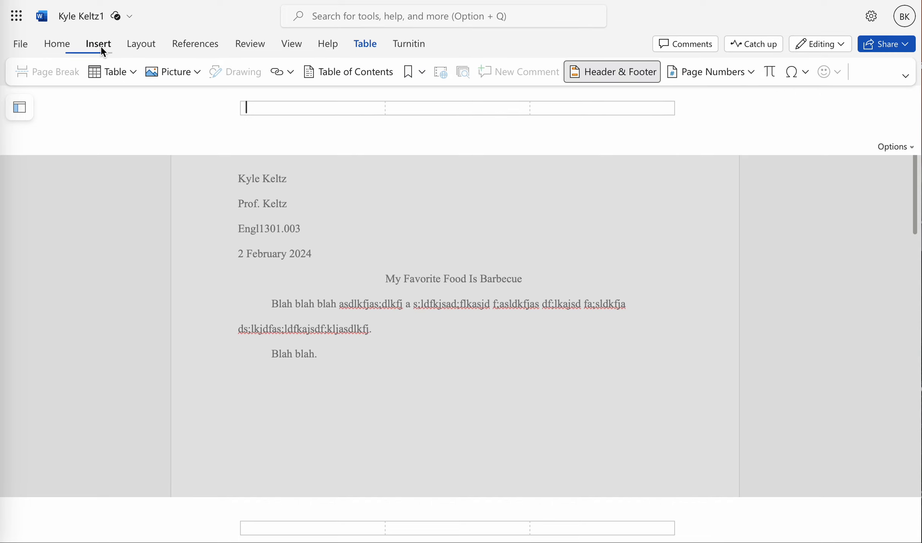
pyautogui.click(727, 76)
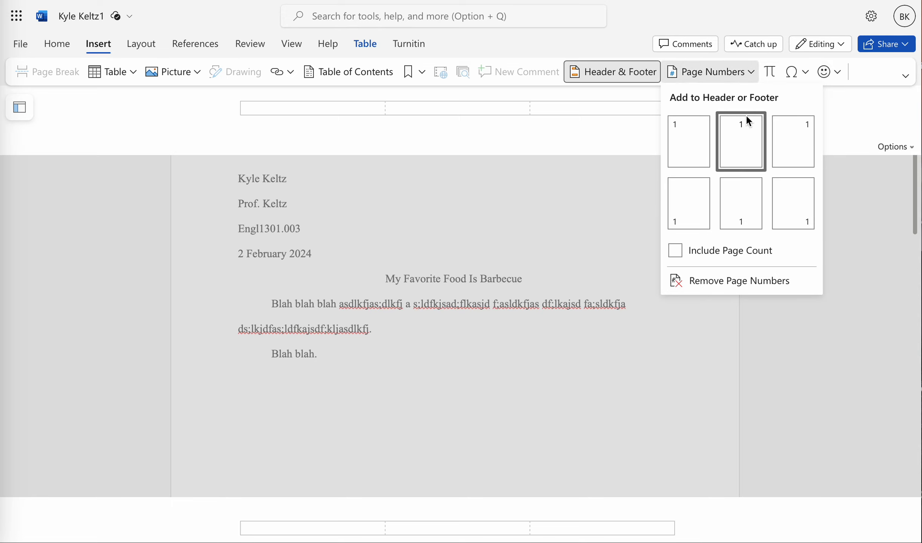
pyautogui.click(799, 143)
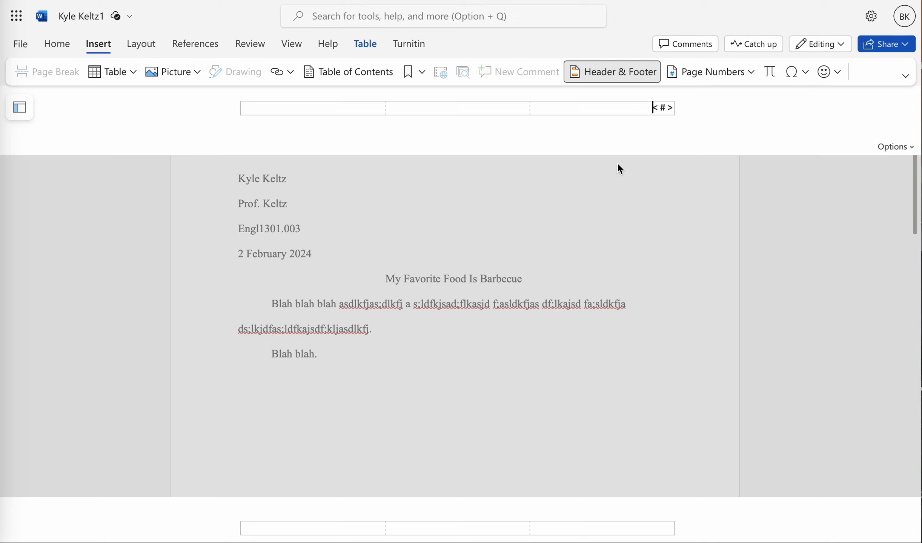
pyautogui.write('Keltz')
pyautogui.click(568, 242)
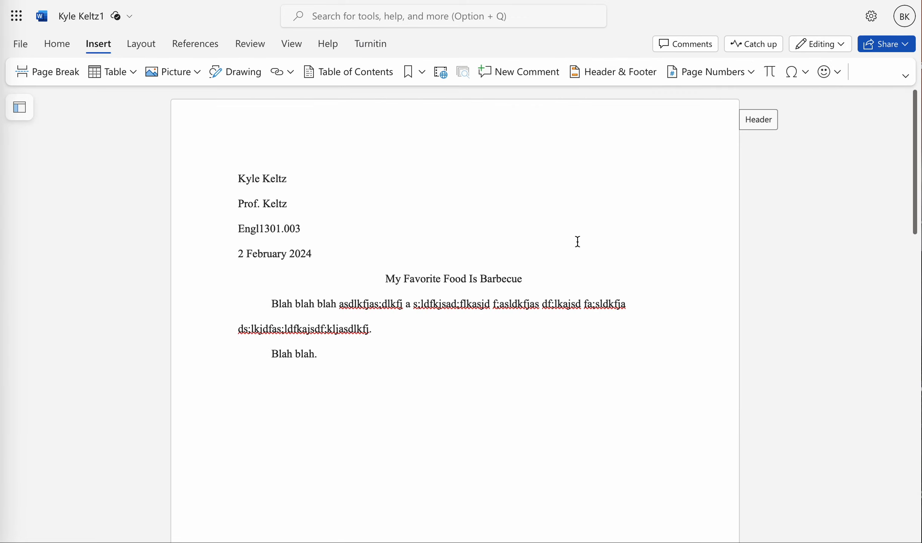
# Step: Print the document to PDF and review the page-number headers on each page of the preview
pyautogui.click(21, 46)
pyautogui.click(177, 83)
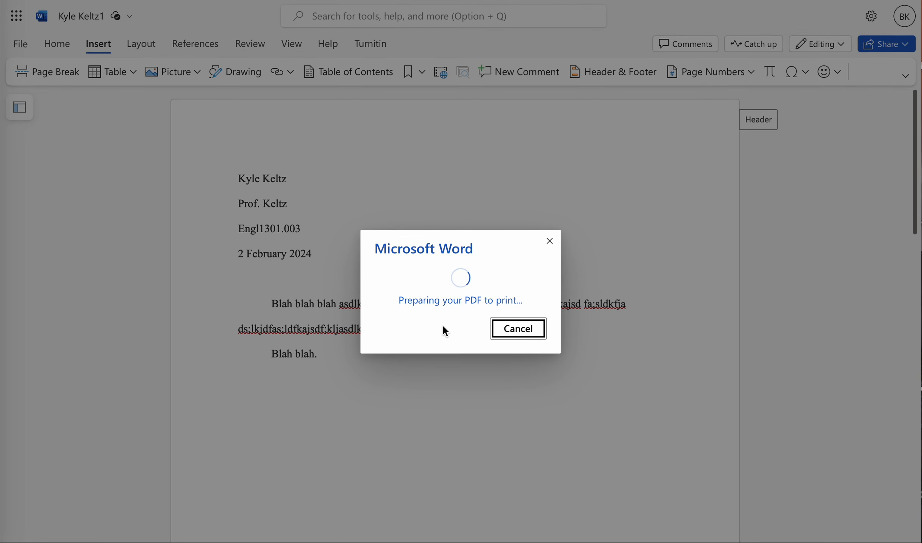
pyautogui.click(451, 320)
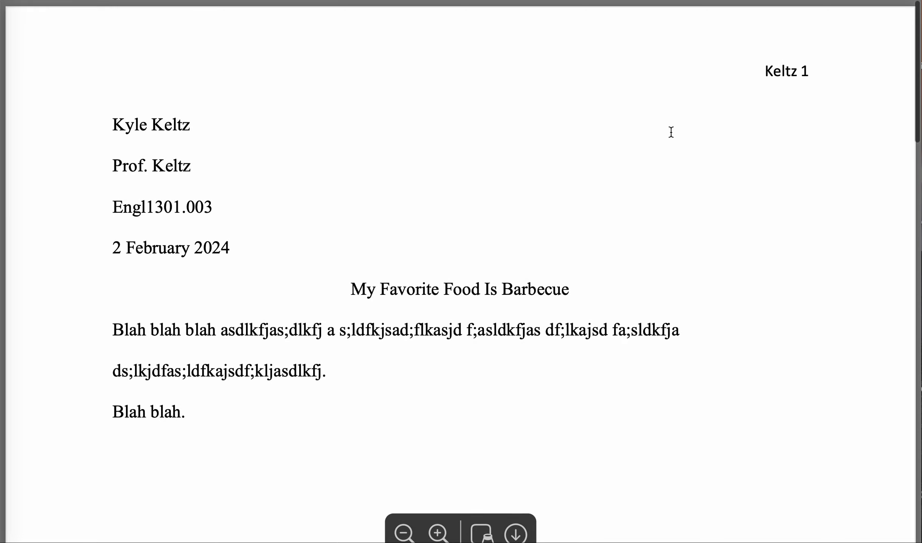
pyautogui.scroll(-4, 694, 147)
pyautogui.scroll(-20, 694, 148)
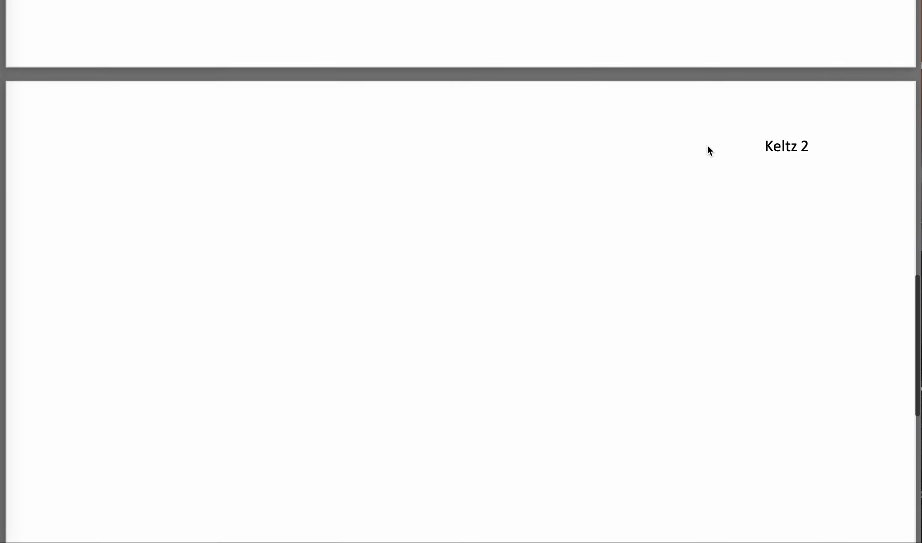
pyautogui.scroll(-10, 707, 144)
pyautogui.scroll(20, 791, 171)
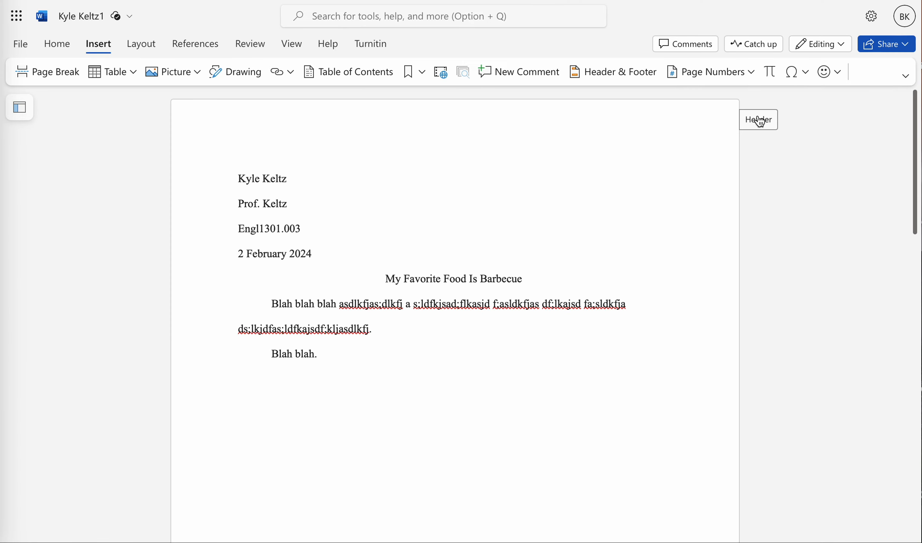
# Step: Open the header, select the surname and page number, and set their font to Times New Roman
pyautogui.click(768, 124)
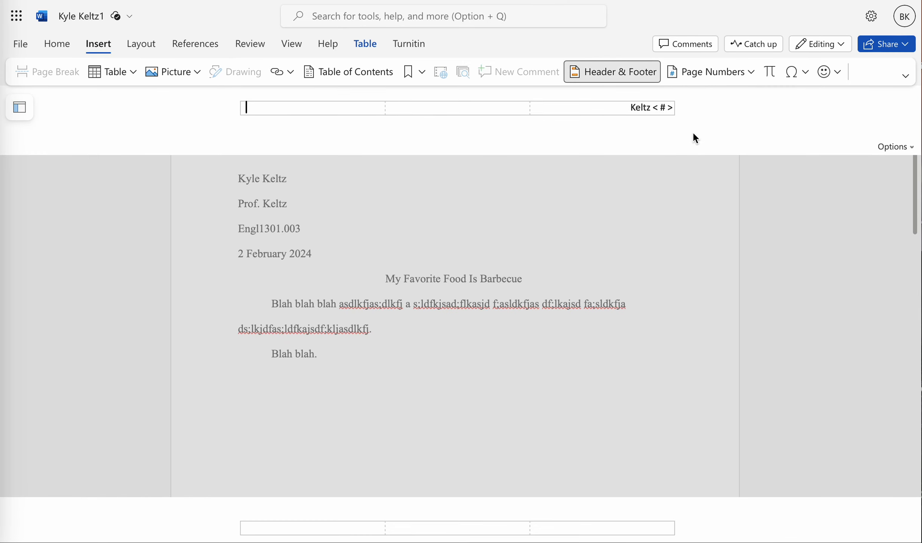
pyautogui.doubleClick(640, 108)
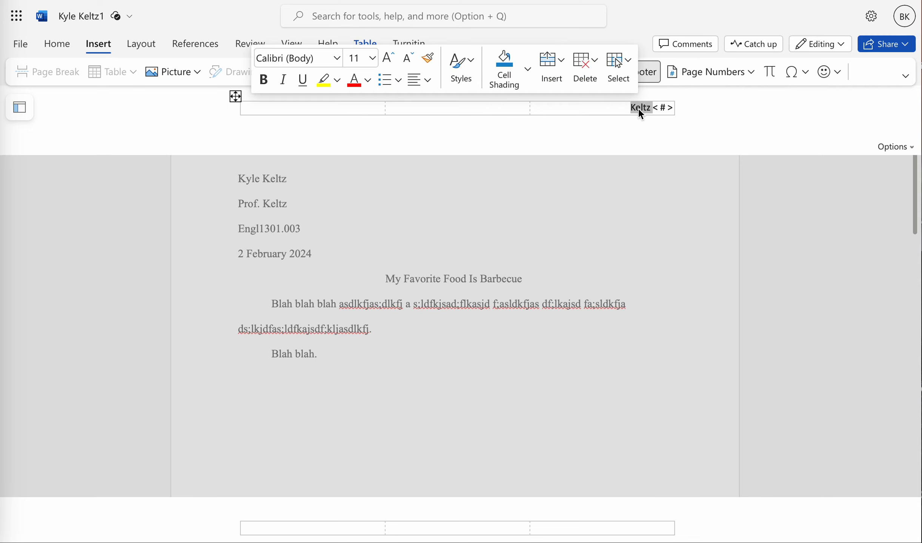
pyautogui.press('Left')
pyautogui.hotkey('shift', 'Right')
pyautogui.hotkey('shift', 'Right')
pyautogui.hotkey('shift', 'Right')
pyautogui.hotkey('shift', 'Right')
pyautogui.hotkey('shift', 'Right')
pyautogui.hotkey('shift', 'Right')
pyautogui.hotkey('shift', 'Right')
pyautogui.click(338, 58)
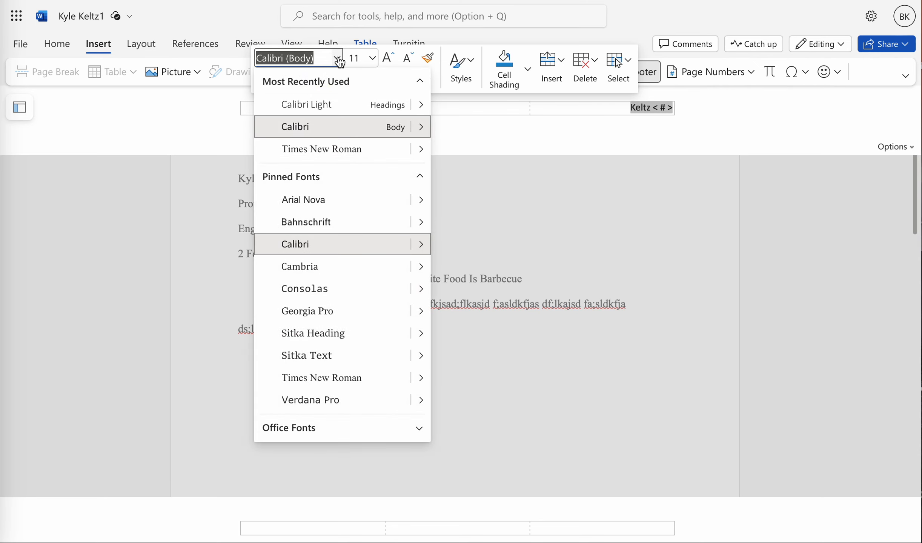
pyautogui.click(360, 150)
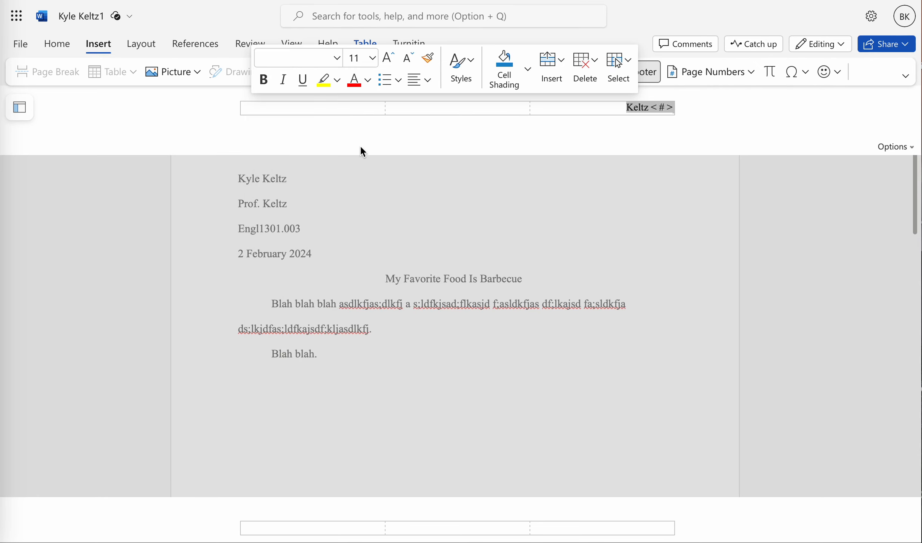
# Step: Set the header text to 12 pt Times New Roman and return to the essay body
pyautogui.click(373, 59)
pyautogui.click(362, 168)
pyautogui.click(338, 59)
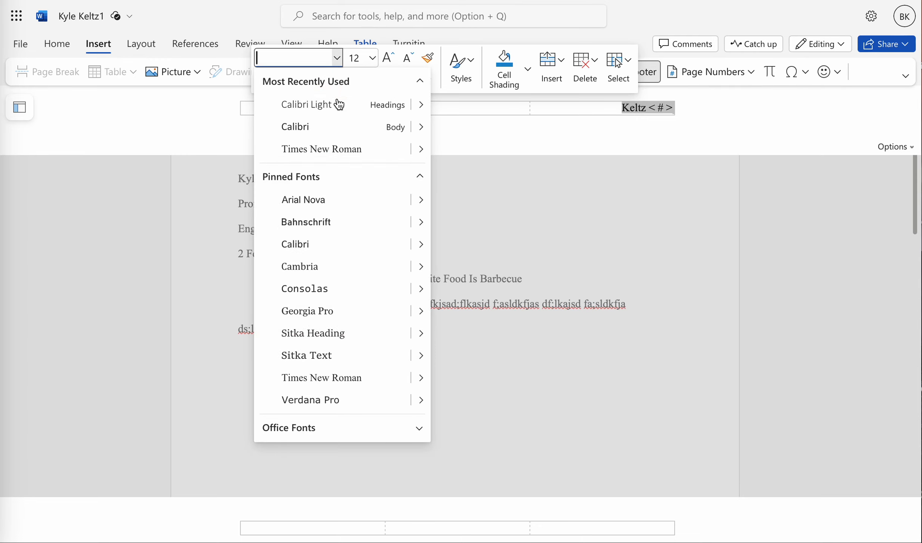
pyautogui.click(357, 149)
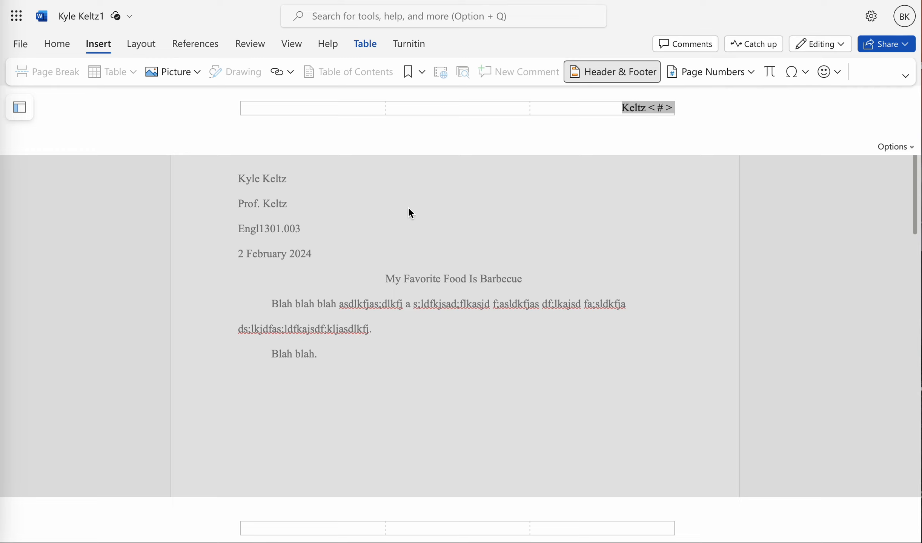
pyautogui.doubleClick(409, 208)
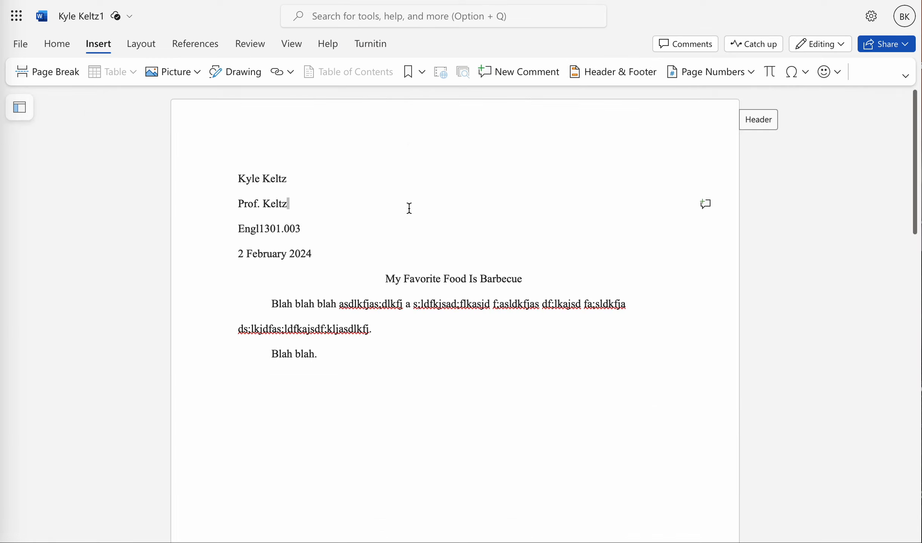
# Step: Print to PDF again and inspect the surname page-number headers on both pages
pyautogui.click(387, 229)
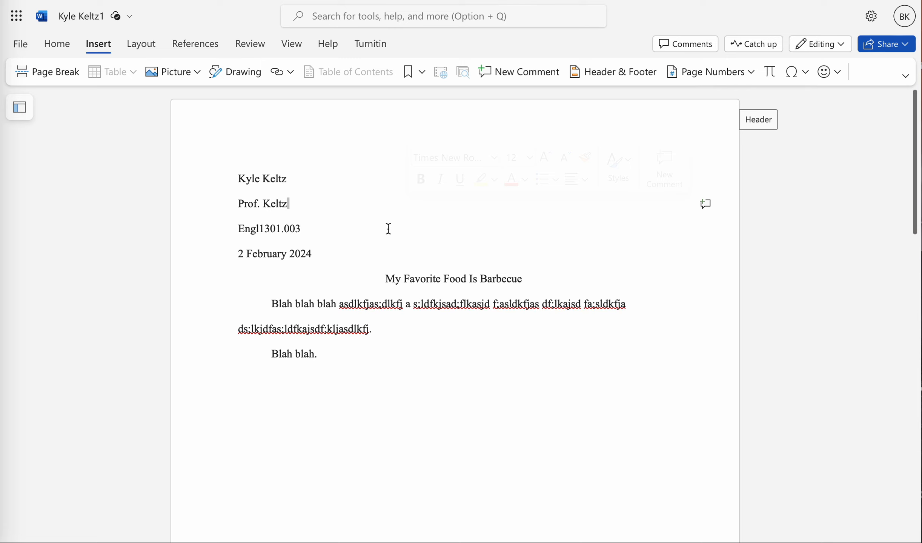
pyautogui.click(23, 44)
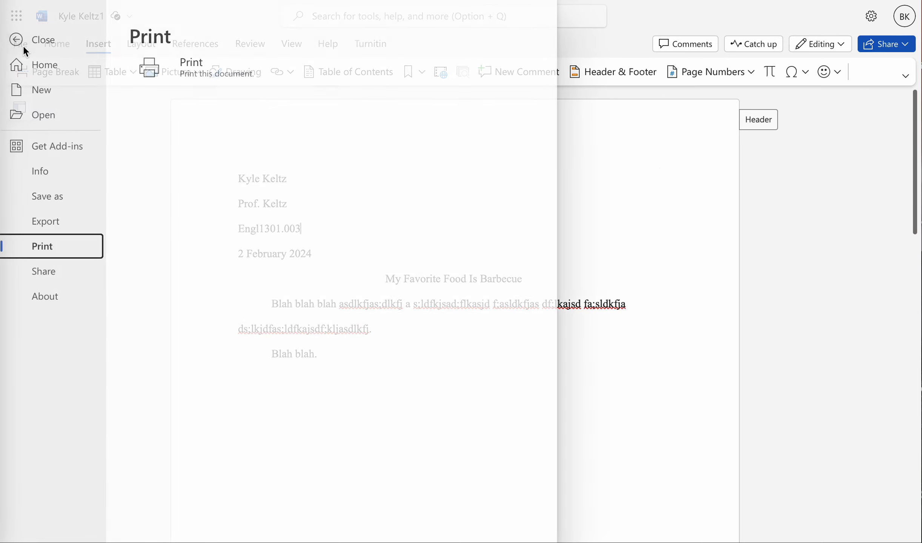
pyautogui.click(200, 74)
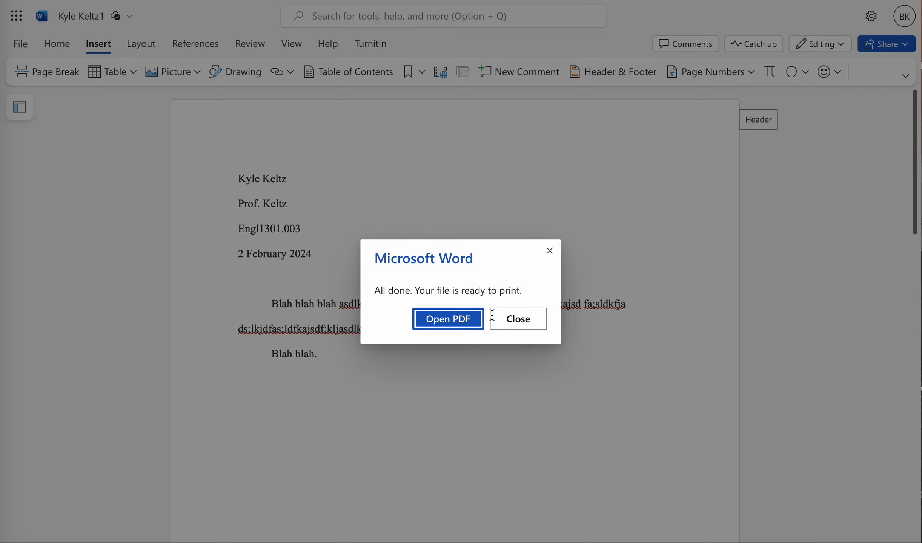
pyautogui.click(449, 320)
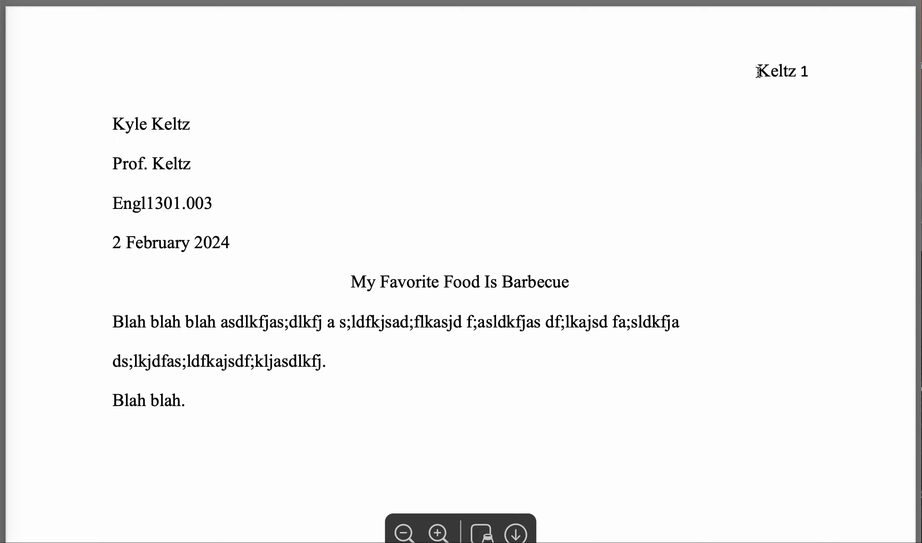
pyautogui.moveTo(757, 71); pyautogui.dragTo(799, 72)
pyautogui.click(737, 103)
pyautogui.scroll(-15, 737, 103)
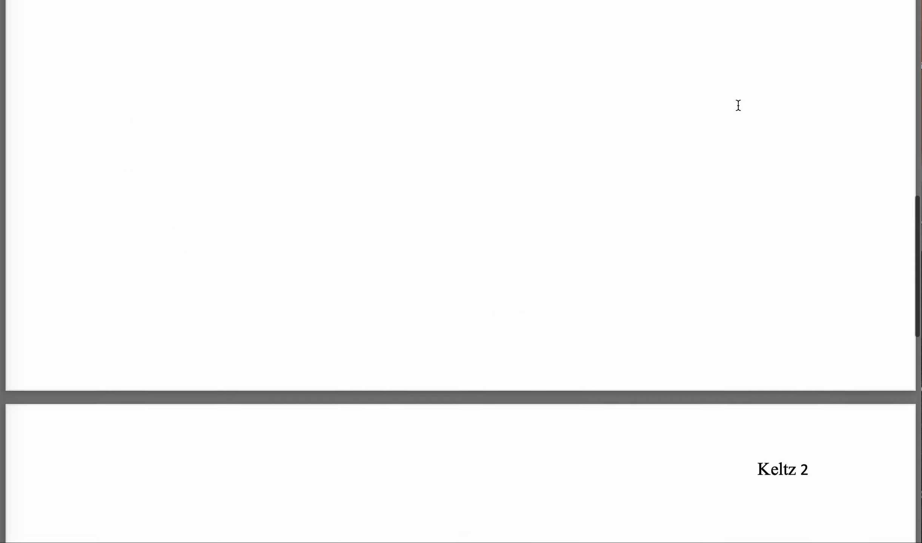
pyautogui.moveTo(758, 188); pyautogui.dragTo(795, 187)
pyautogui.scroll(15, 795, 191)
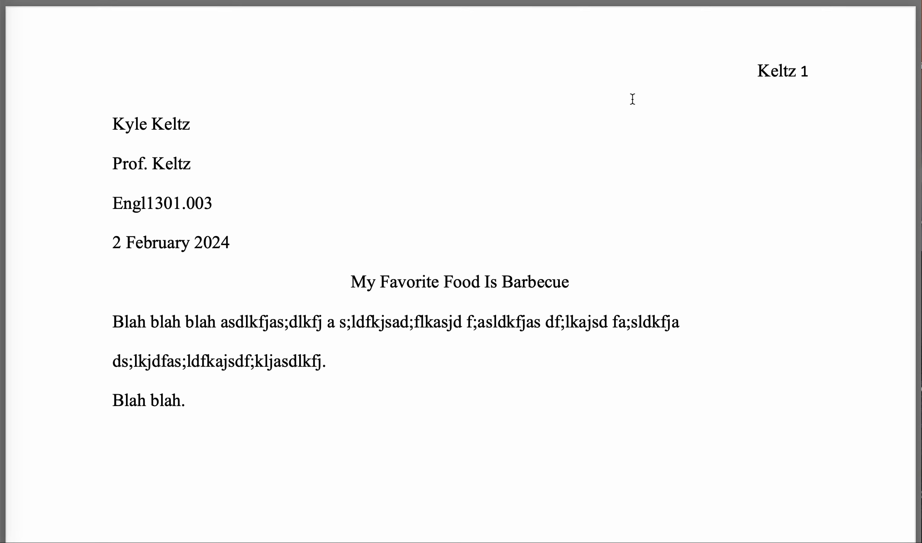
pyautogui.scroll(-3, 670, 163)
pyautogui.scroll(-10, 671, 163)
pyautogui.scroll(10, 669, 163)
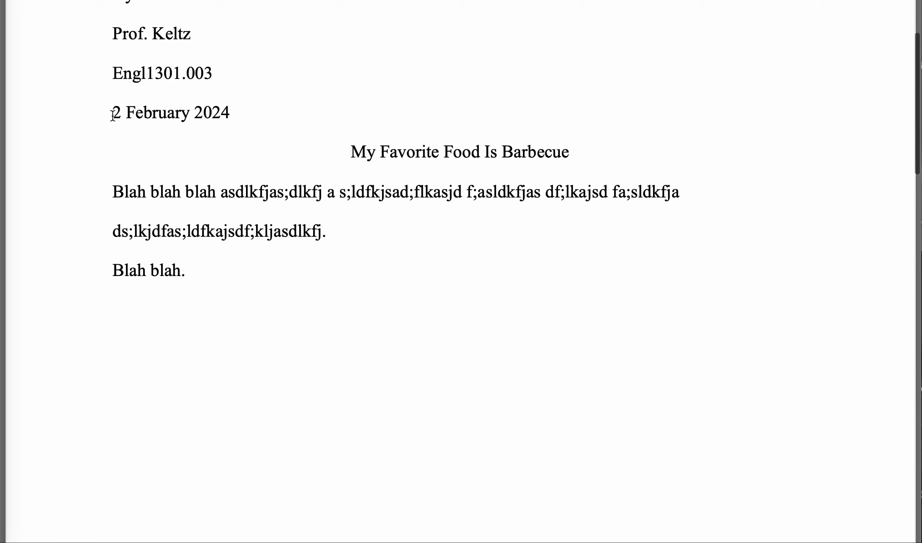
pyautogui.scroll(3, 272, 90)
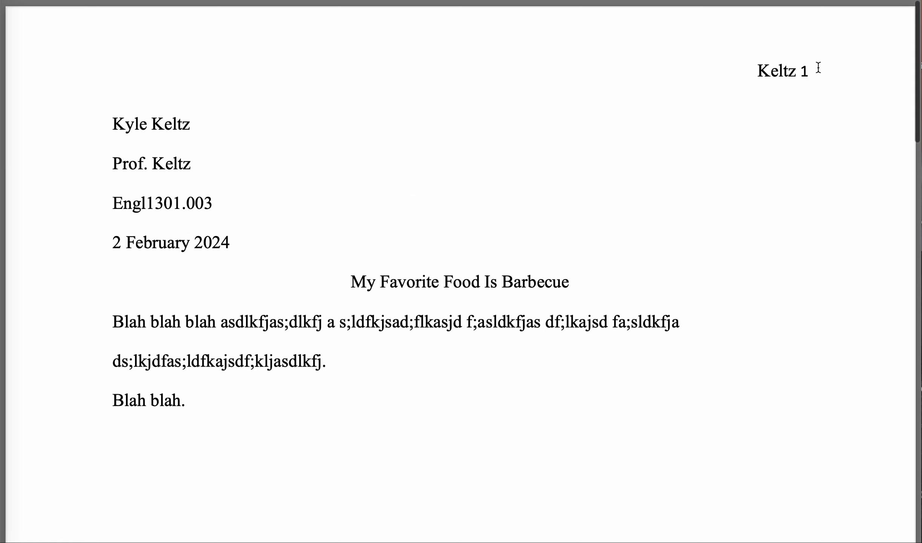
pyautogui.moveTo(800, 75); pyautogui.dragTo(813, 74)
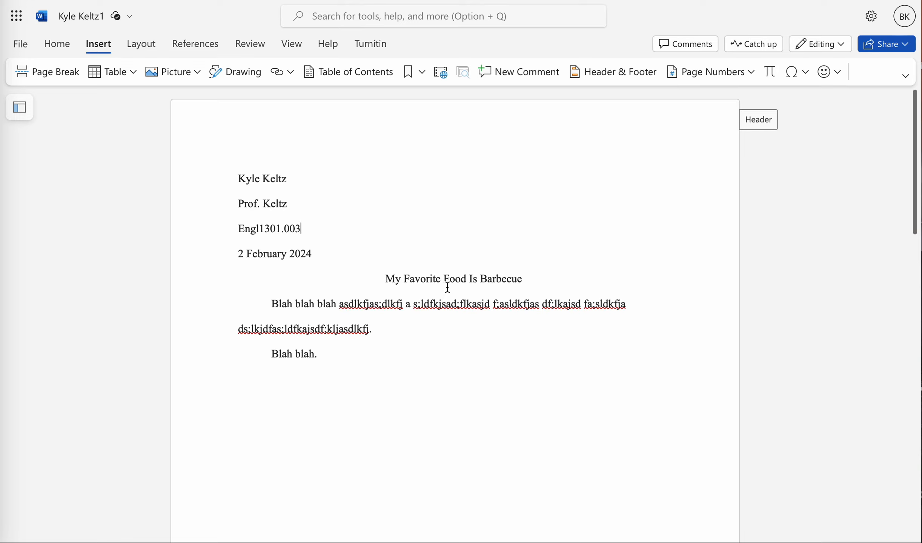
# Step: Select the header's surname and page number and create a new style from that selection
pyautogui.click(756, 125)
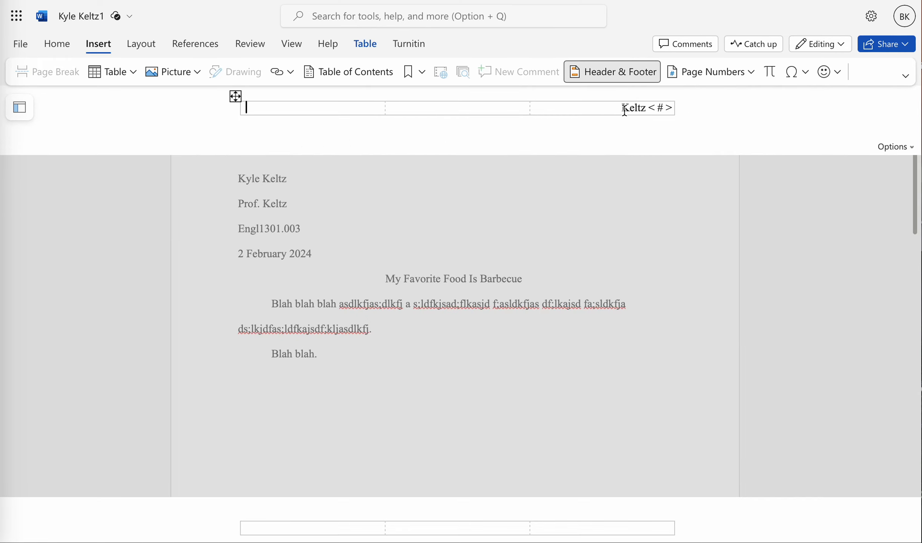
pyautogui.moveTo(623, 109); pyautogui.dragTo(666, 110)
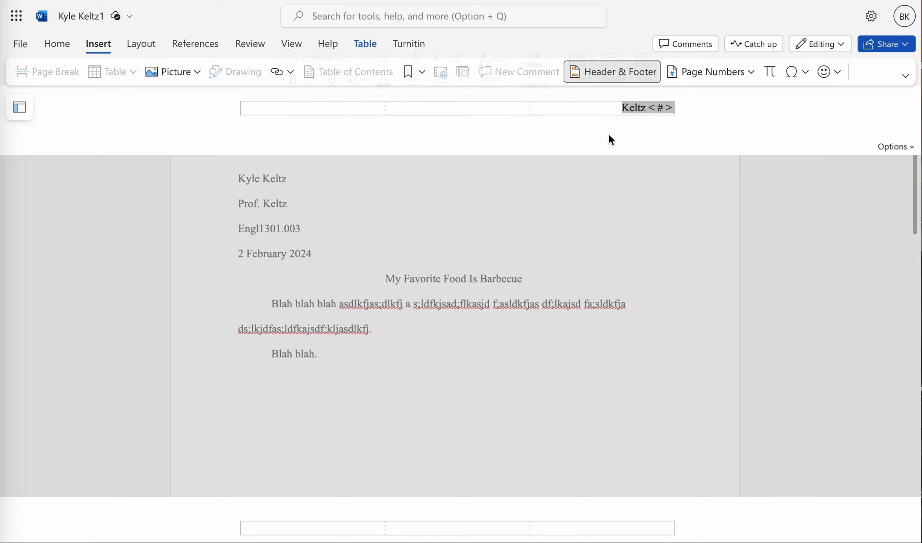
pyautogui.press('Left')
pyautogui.moveTo(622, 109); pyautogui.dragTo(674, 109)
pyautogui.rightClick(656, 108)
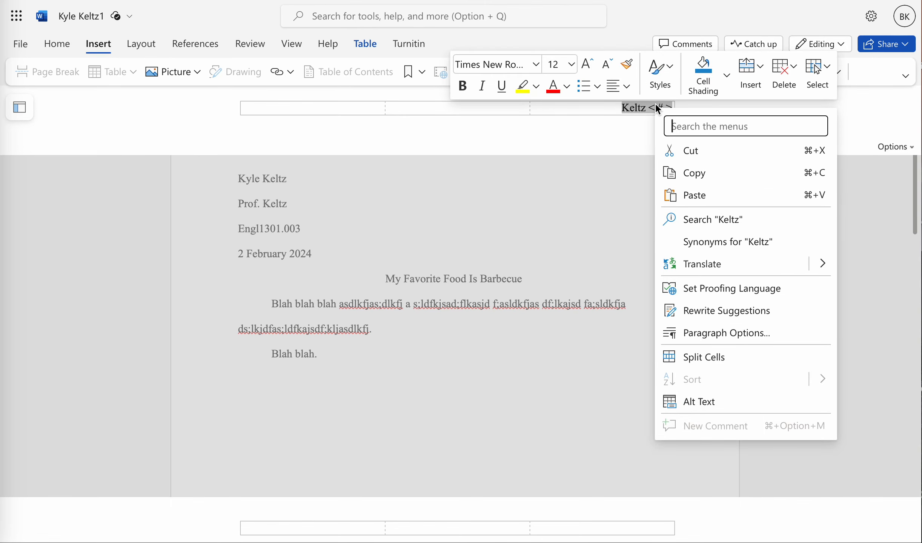
pyautogui.click(661, 76)
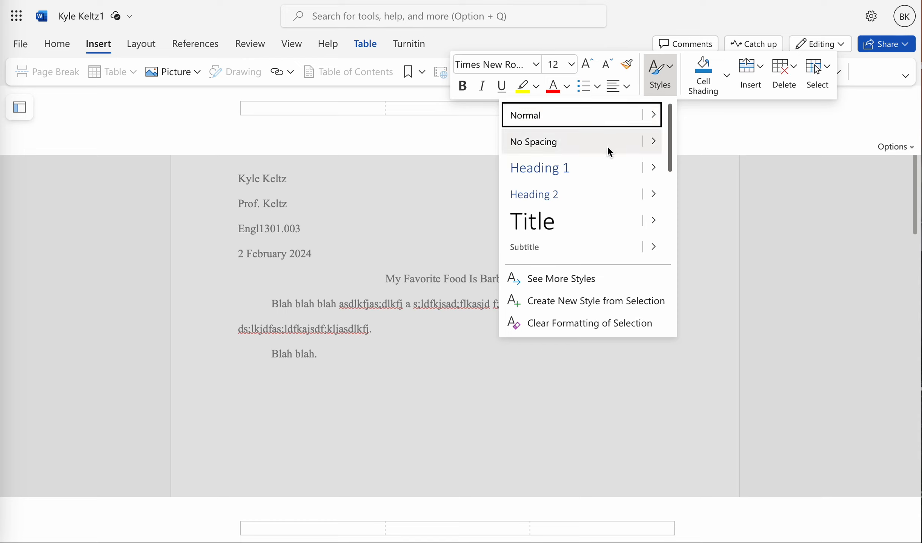
pyautogui.click(578, 300)
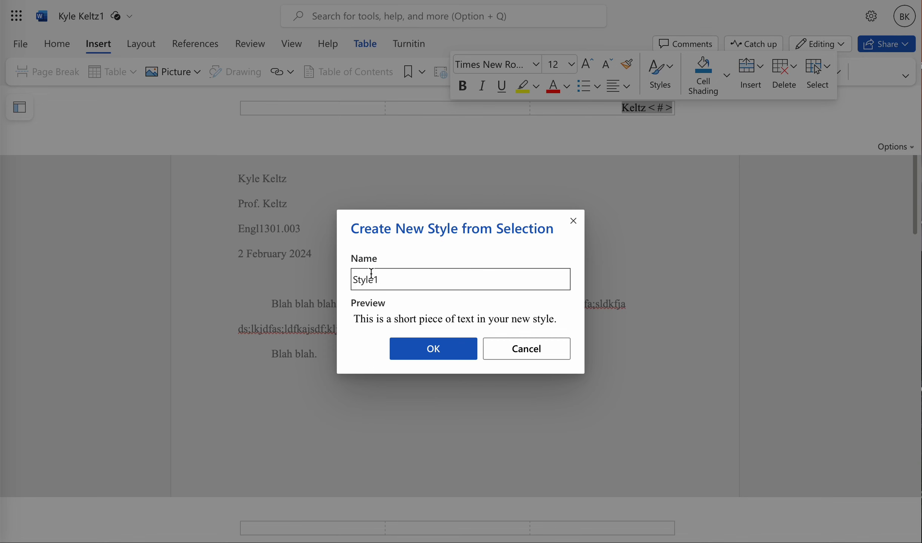
pyautogui.click(419, 349)
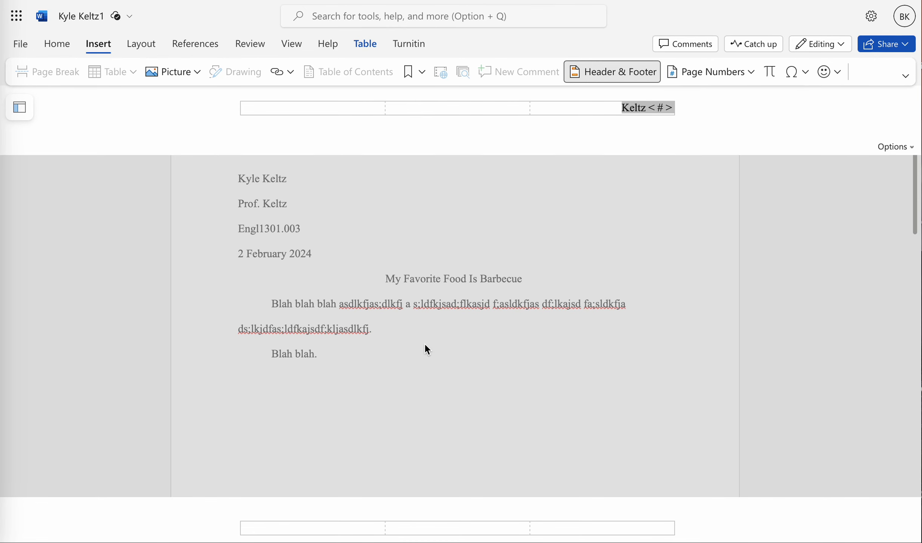
# Step: Select the header's surname and page number, apply the Normal style, and return to the essay body
pyautogui.click(619, 107)
pyautogui.hotkey('shift', 'Right')
pyautogui.hotkey('shift', 'Right')
pyautogui.hotkey('shift', 'Right')
pyautogui.hotkey('shift', 'Right')
pyautogui.hotkey('shift', 'Right')
pyautogui.hotkey('shift', 'Right')
pyautogui.hotkey('shift', 'Right')
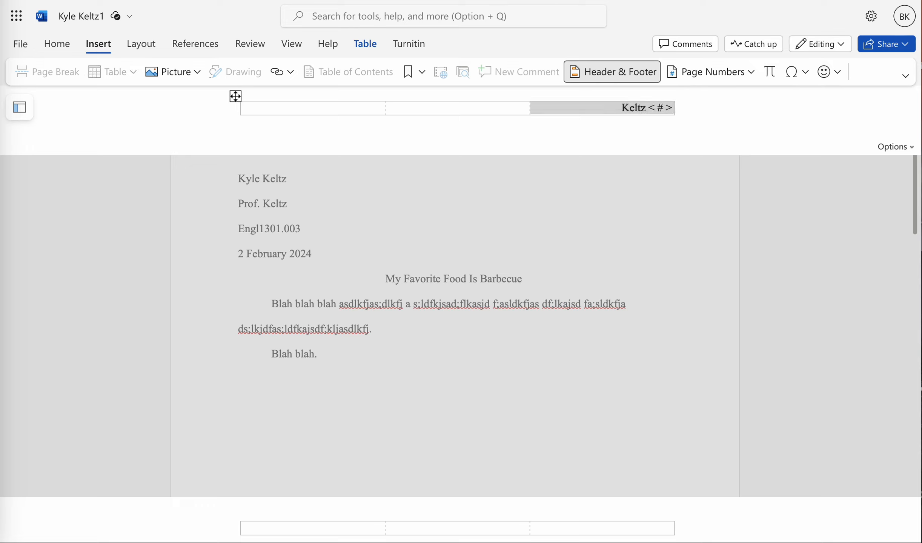
pyautogui.hotkey('shift', 'Left')
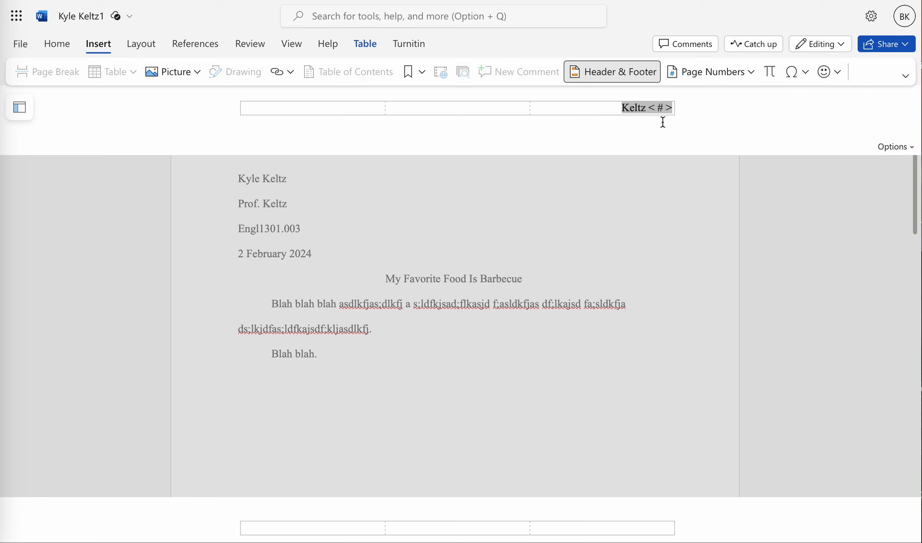
pyautogui.rightClick(637, 107)
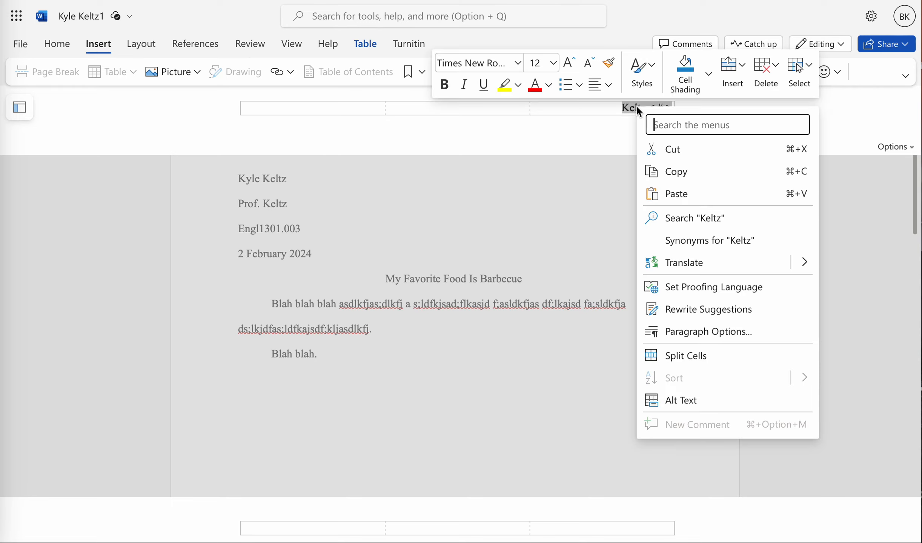
pyautogui.click(646, 76)
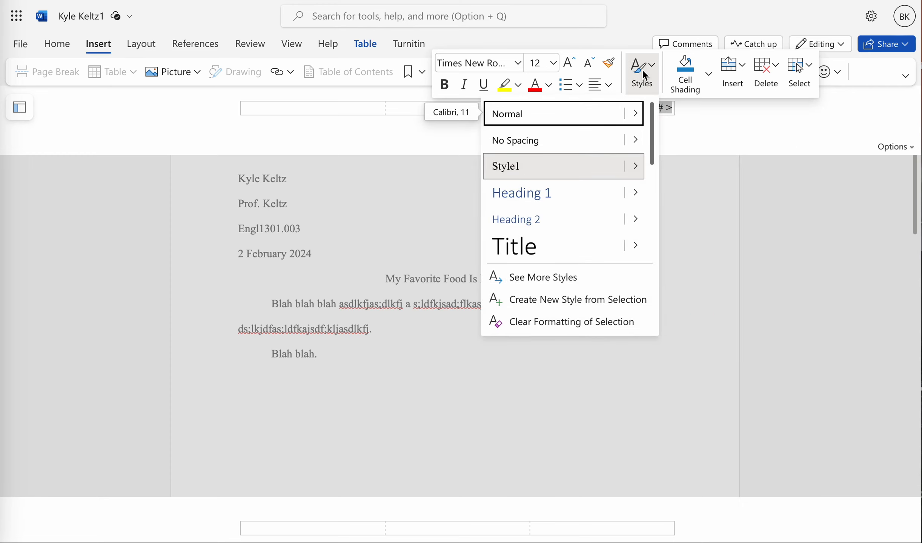
pyautogui.click(547, 115)
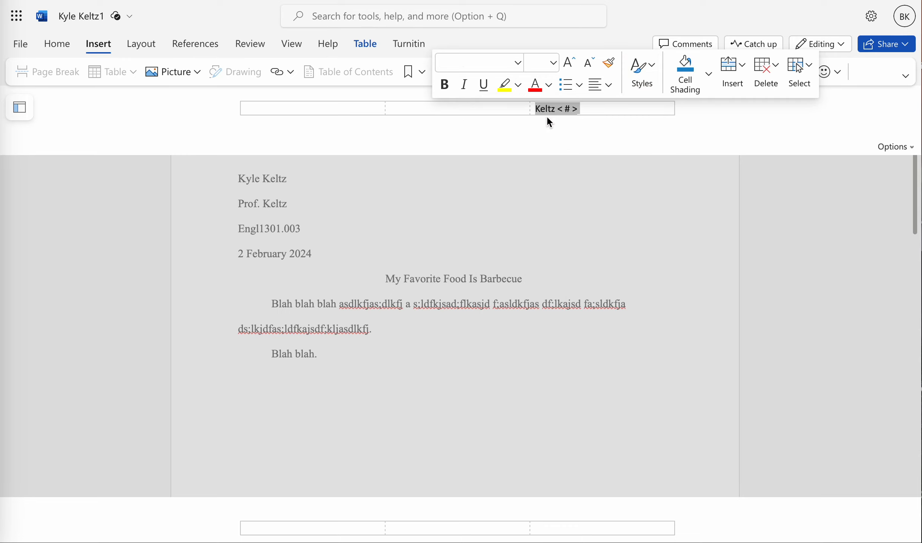
pyautogui.doubleClick(567, 194)
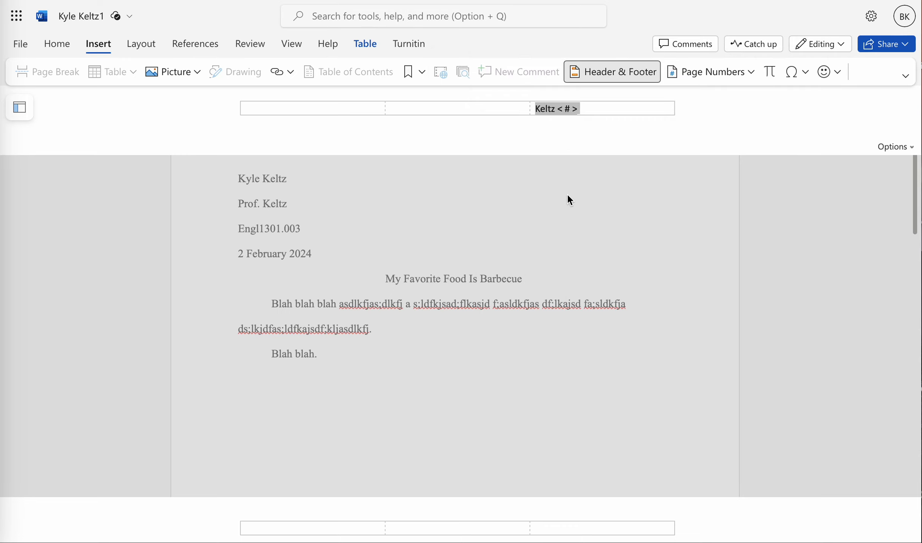
# Step: Reopen the header, select the surname and page number, and apply the Style1 style to them
pyautogui.click(754, 126)
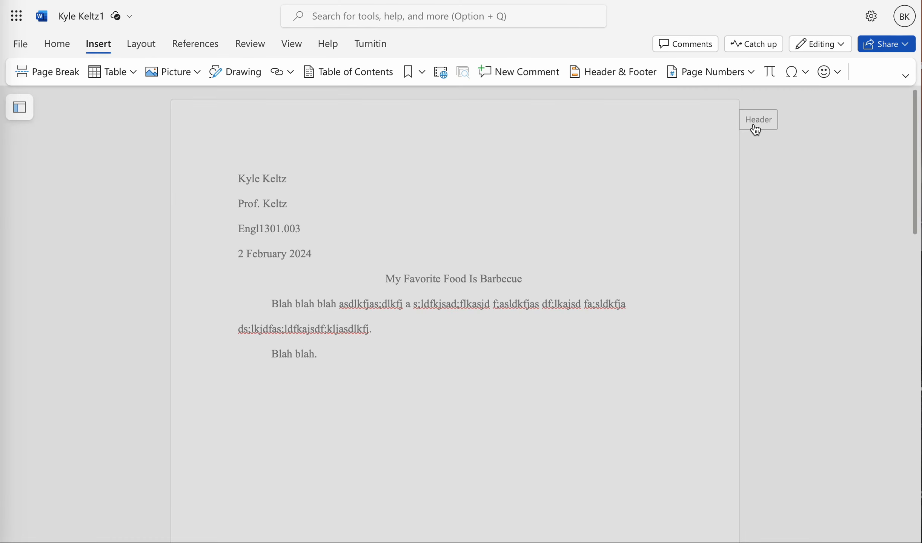
pyautogui.click(537, 110)
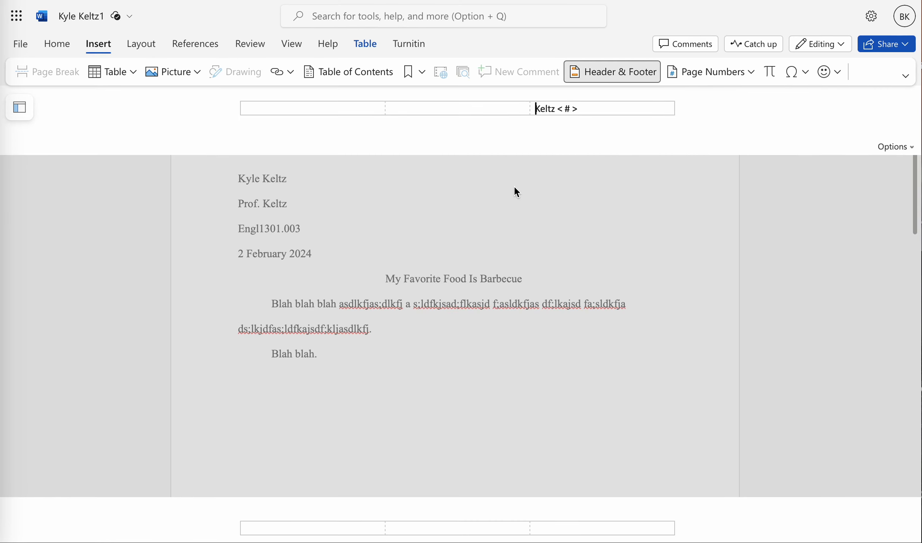
pyautogui.hotkey('shift', 'Right')
pyautogui.hotkey('shift', 'Right')
pyautogui.hotkey('shift', 'Right')
pyautogui.hotkey('shift', 'Right')
pyautogui.hotkey('shift', 'Right')
pyautogui.hotkey('shift', 'Right')
pyautogui.hotkey('shift', 'Right')
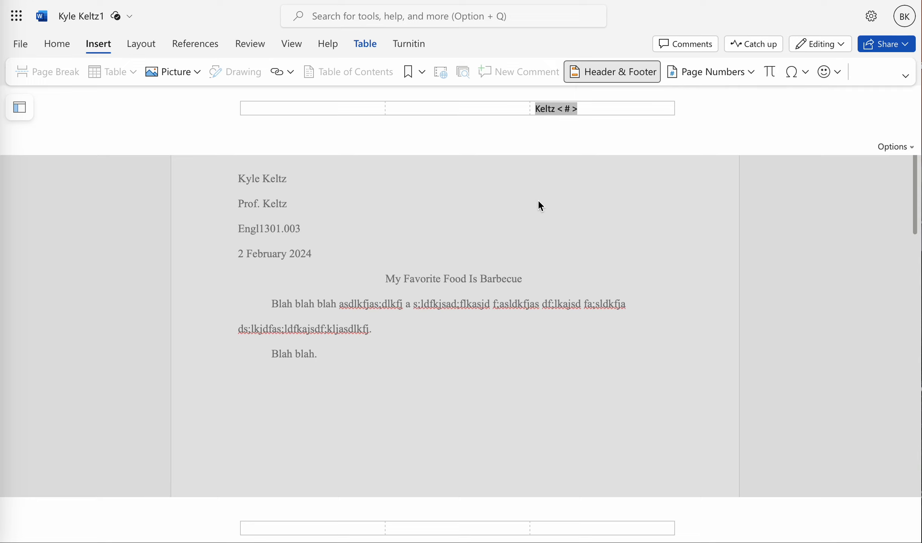
pyautogui.rightClick(548, 109)
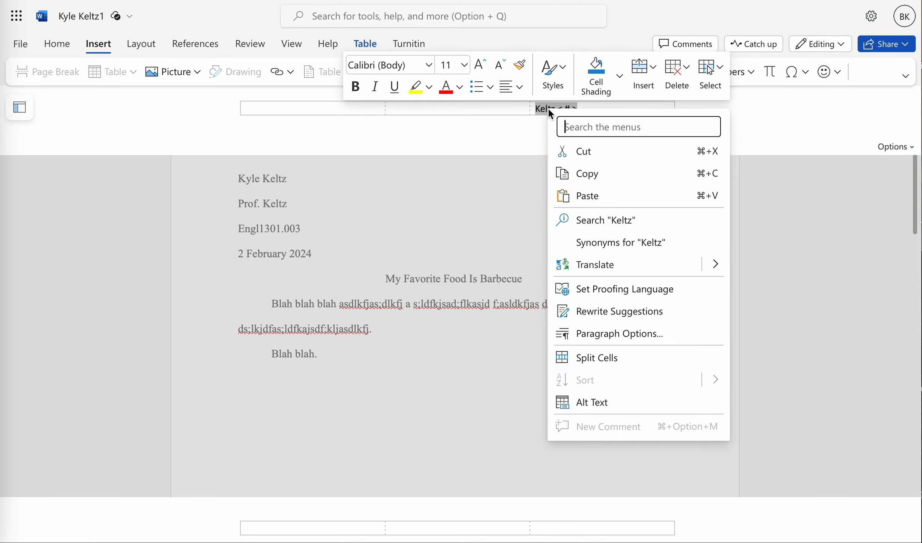
pyautogui.click(554, 78)
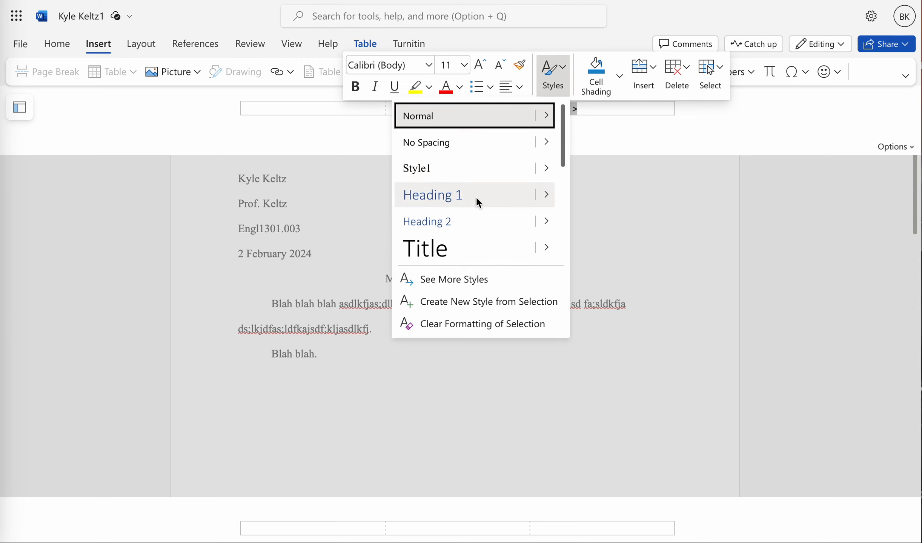
pyautogui.click(415, 169)
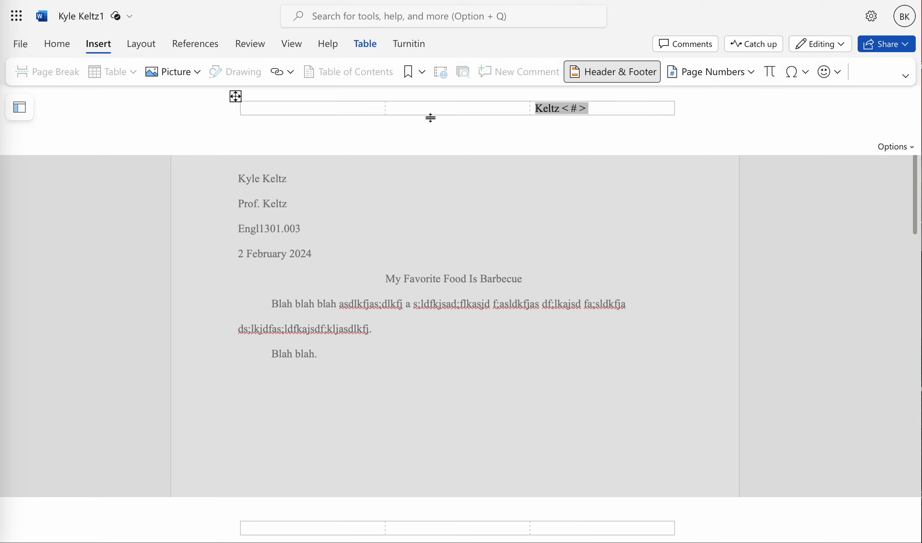
# Step: Right-align the header's surname and page number and return to the essay body
pyautogui.click(53, 44)
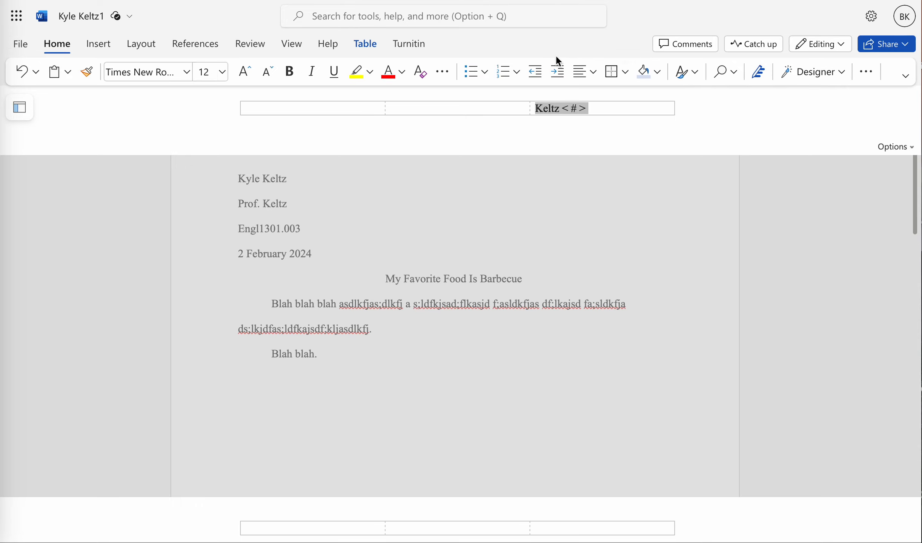
pyautogui.click(580, 73)
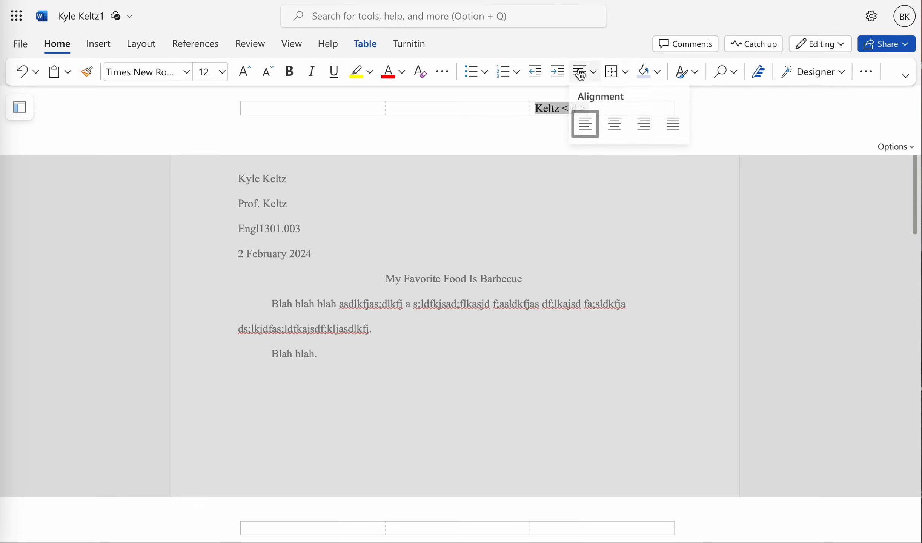
pyautogui.click(644, 123)
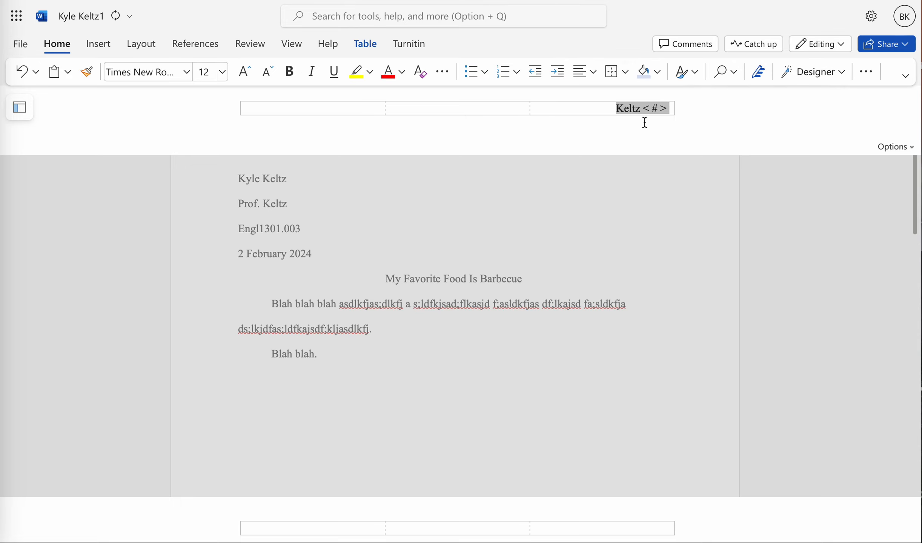
pyautogui.doubleClick(617, 206)
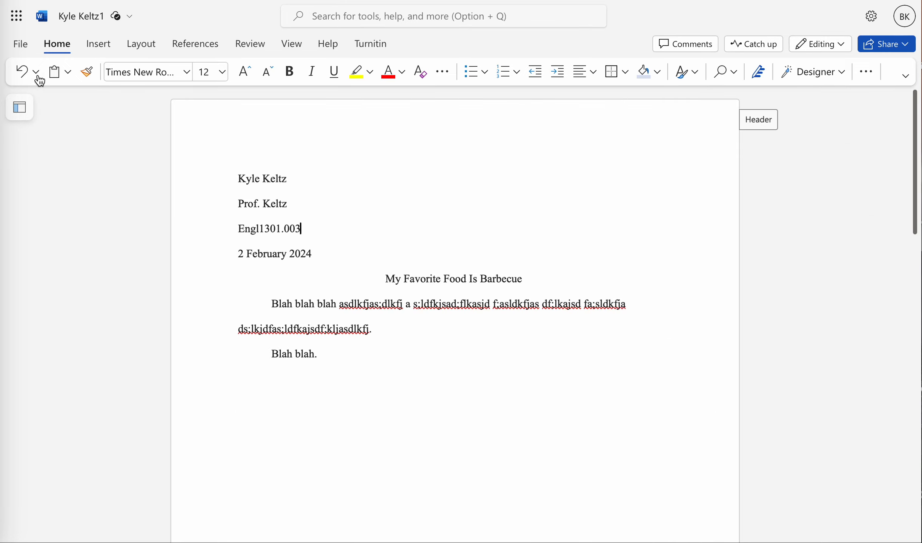
# Step: Print the document to PDF and inspect the surname page-number header
pyautogui.click(20, 44)
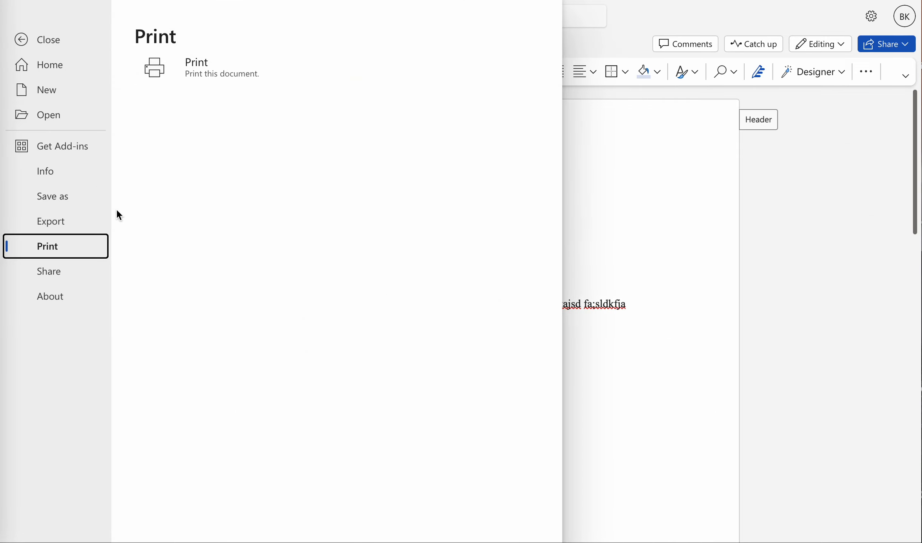
pyautogui.click(174, 80)
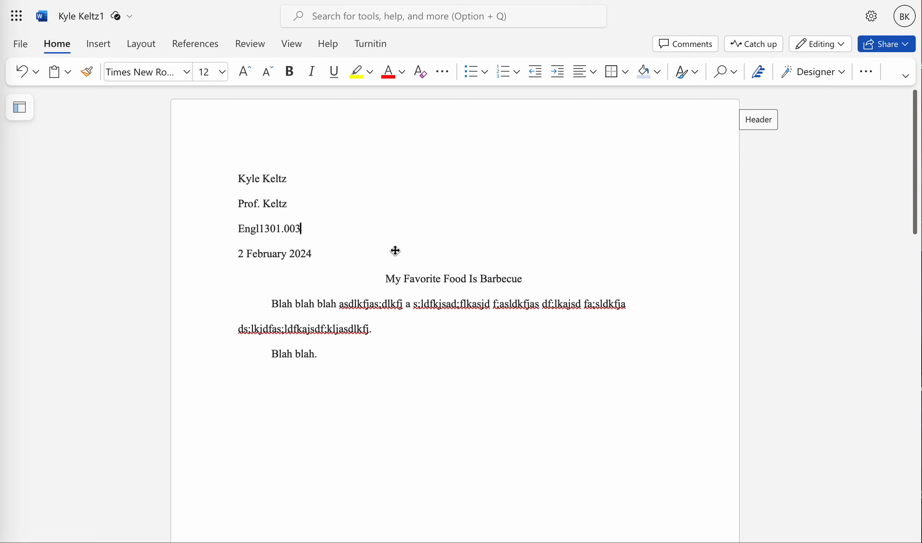
pyautogui.click(441, 323)
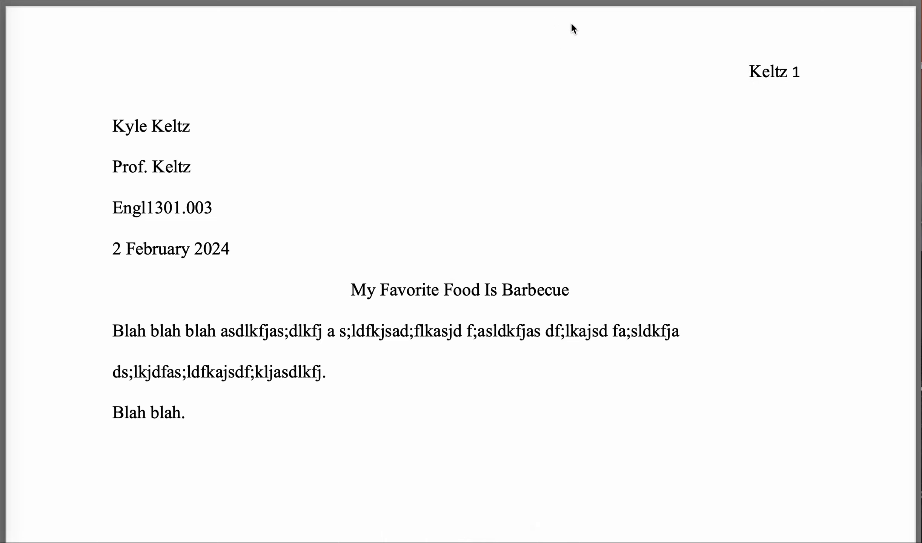
pyautogui.click(566, 0)
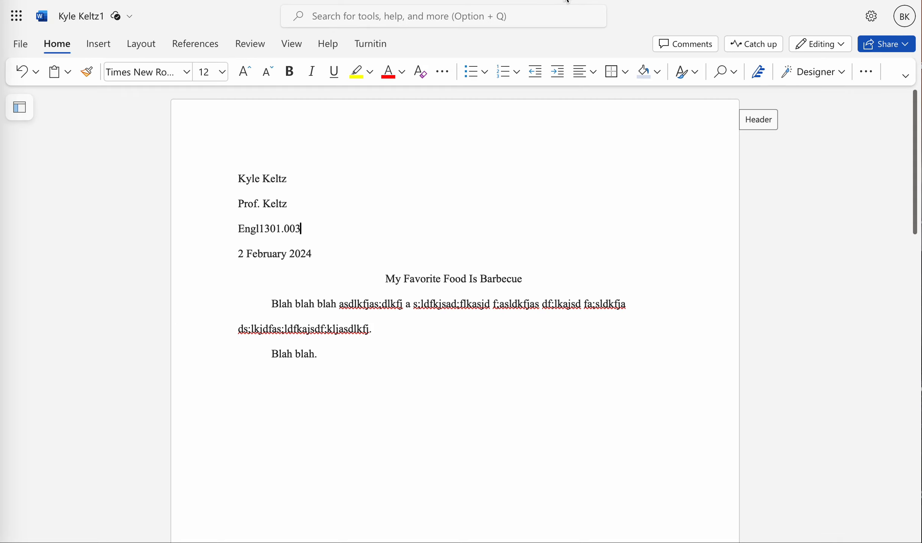
# Step: Reopen the header, select the surname and page number, and create a new style from that selection
pyautogui.click(753, 126)
pyautogui.click(615, 110)
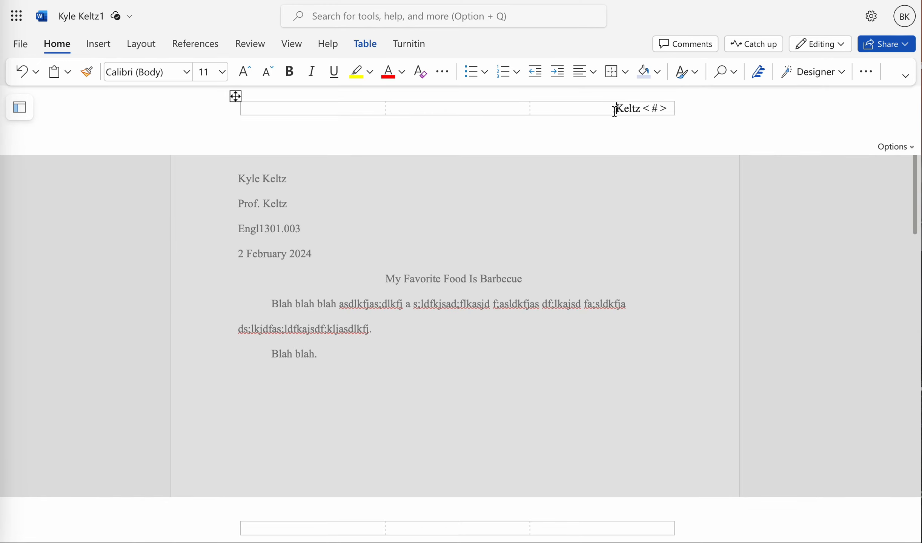
pyautogui.hotkey('shift', 'Right')
pyautogui.hotkey('shift', 'Right')
pyautogui.hotkey('shift', 'Right')
pyautogui.hotkey('shift', 'Right')
pyautogui.hotkey('shift', 'Right')
pyautogui.hotkey('shift', 'Right')
pyautogui.hotkey('shift', 'Right')
pyautogui.hotkey('shift', 'Right')
pyautogui.hotkey('shift', 'Right')
pyautogui.hotkey('shift', 'Right')
pyautogui.hotkey('shift', 'Right')
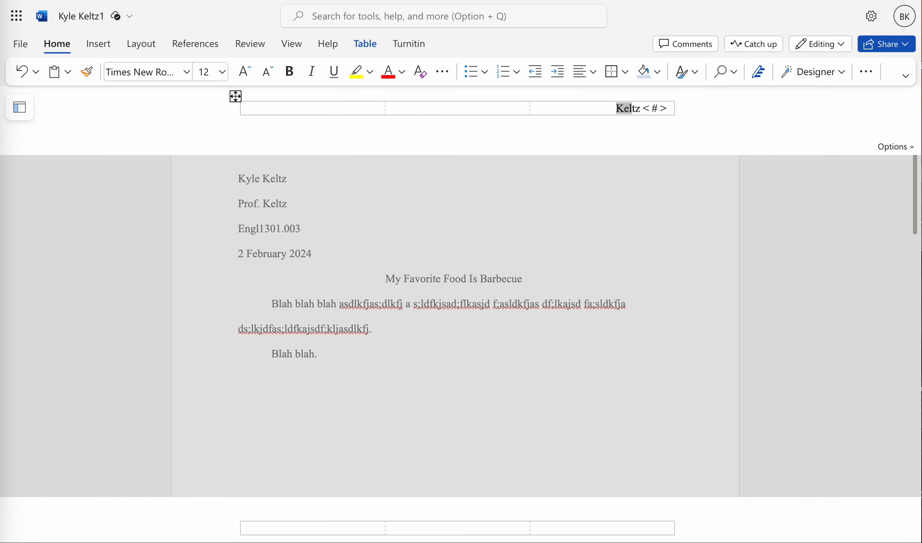
pyautogui.click(598, 114)
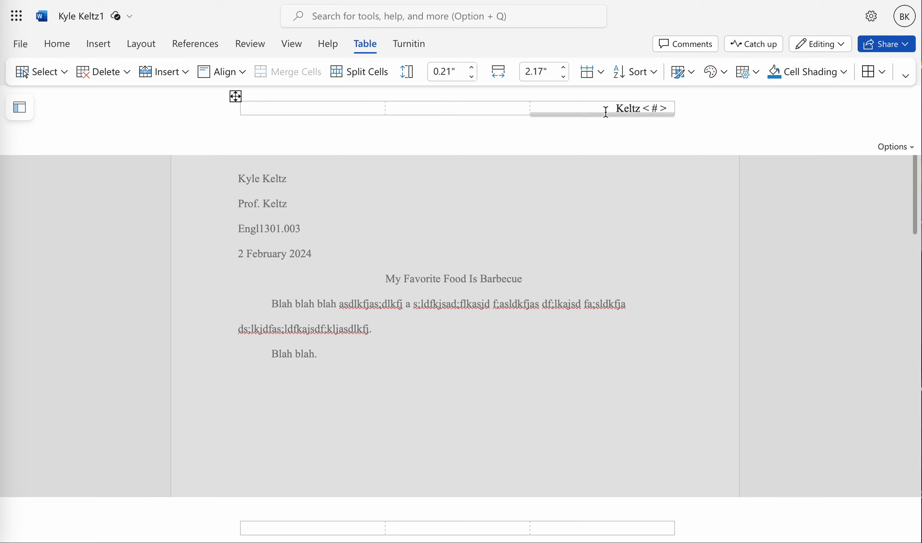
pyautogui.moveTo(617, 109); pyautogui.dragTo(666, 109)
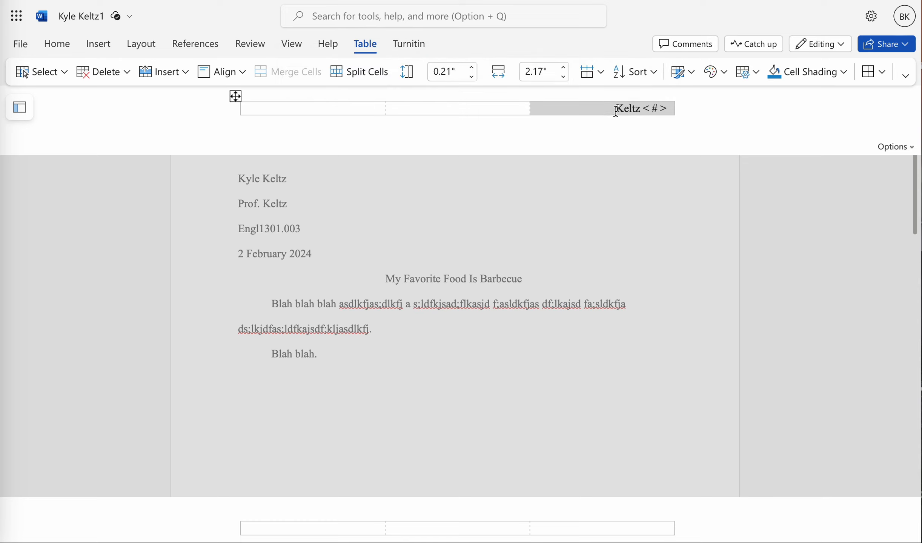
pyautogui.click(616, 109)
pyautogui.moveTo(616, 110); pyautogui.dragTo(671, 109)
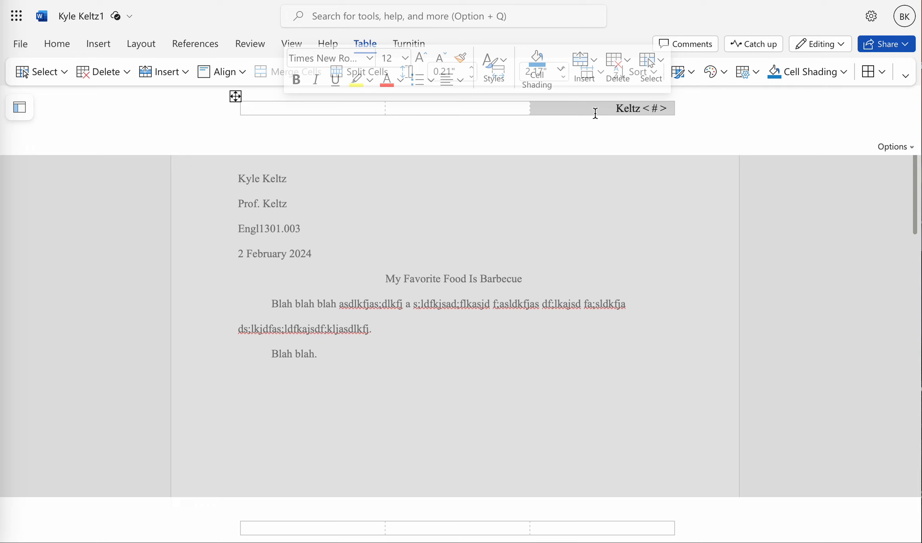
pyautogui.rightClick(626, 110)
pyautogui.click(623, 95)
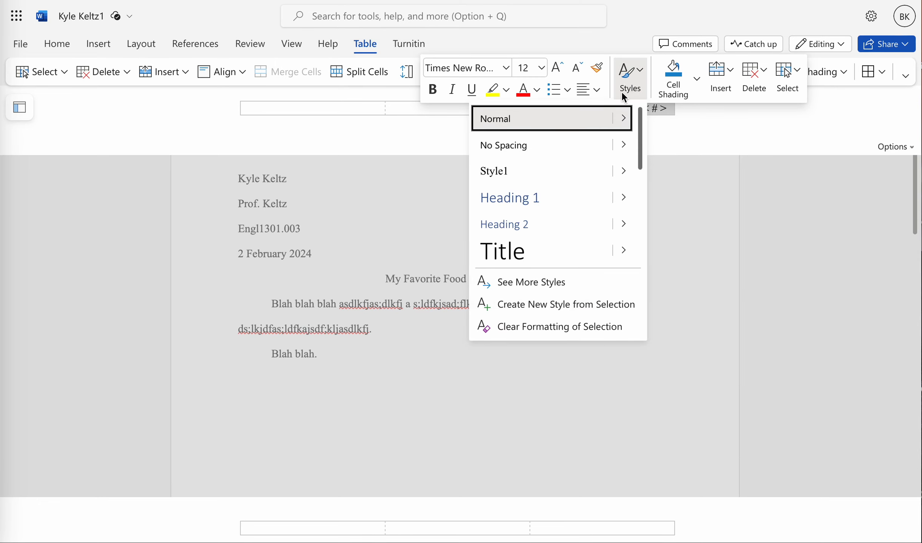
pyautogui.click(567, 304)
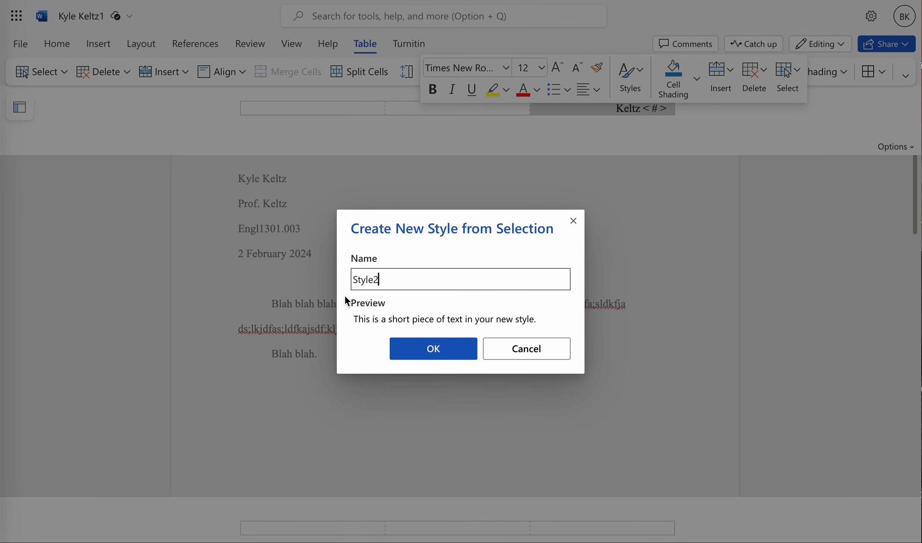
pyautogui.click(410, 349)
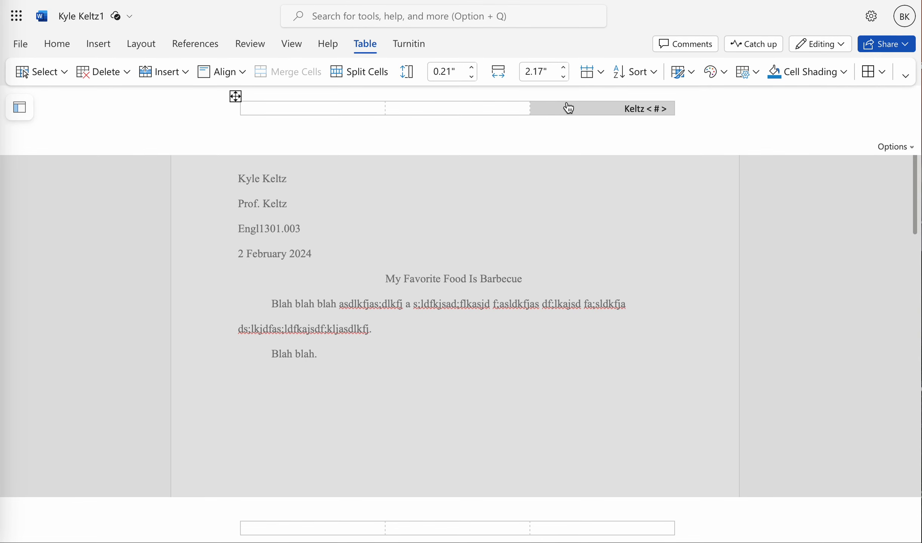
# Step: Set the selected header text to Times New Roman at 12 pt
pyautogui.click(55, 45)
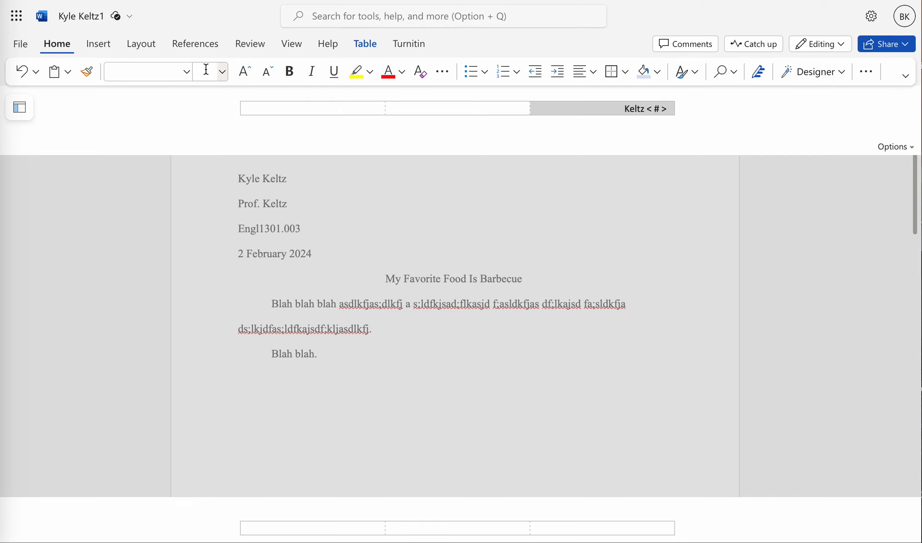
pyautogui.click(187, 71)
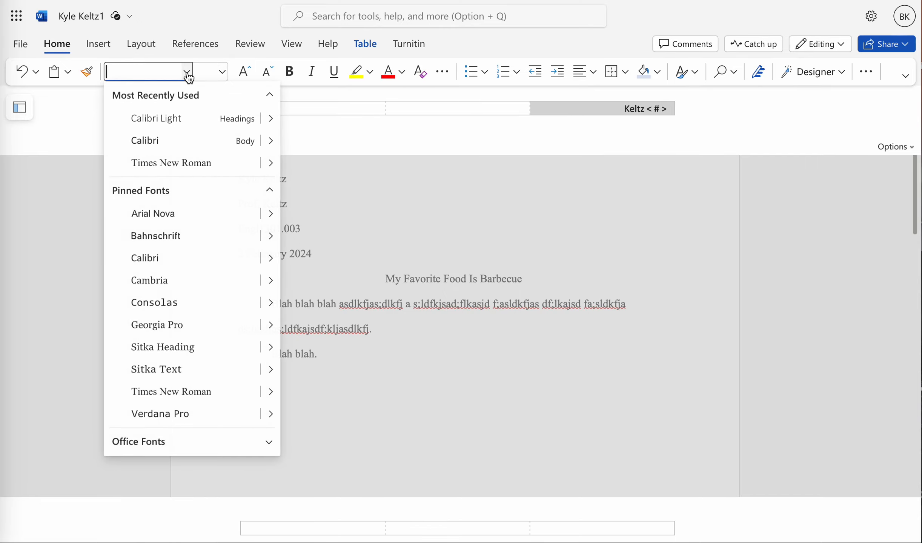
pyautogui.click(183, 170)
pyautogui.click(222, 71)
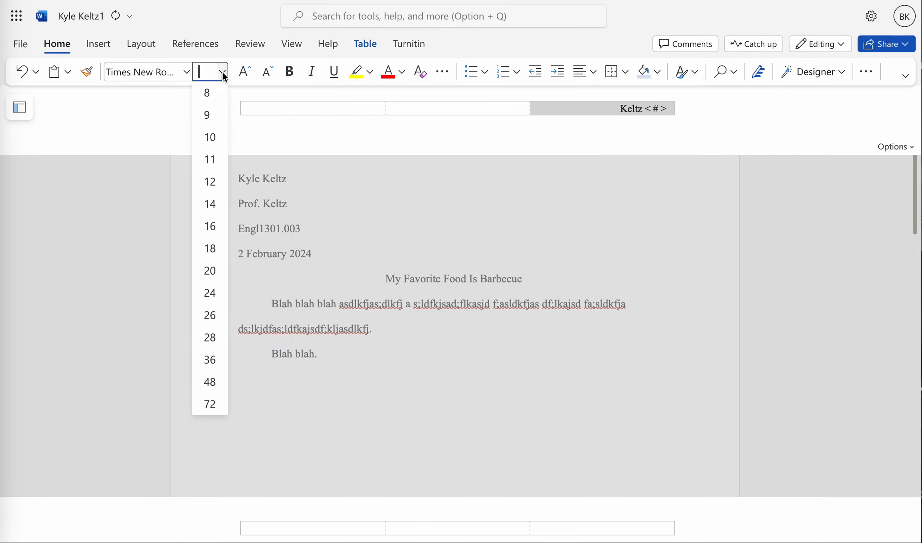
pyautogui.click(211, 182)
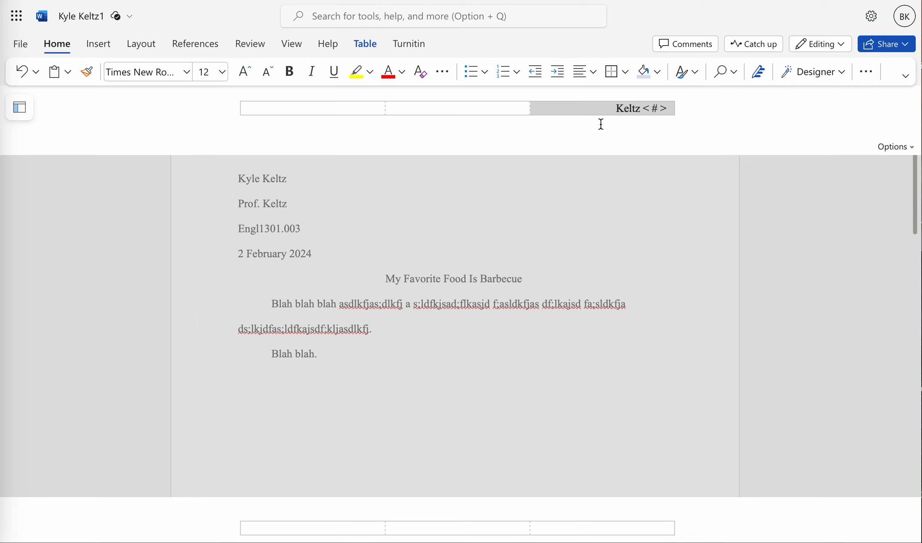
# Step: Reselect the header's surname and page number and create another new style from that selection
pyautogui.rightClick(603, 108)
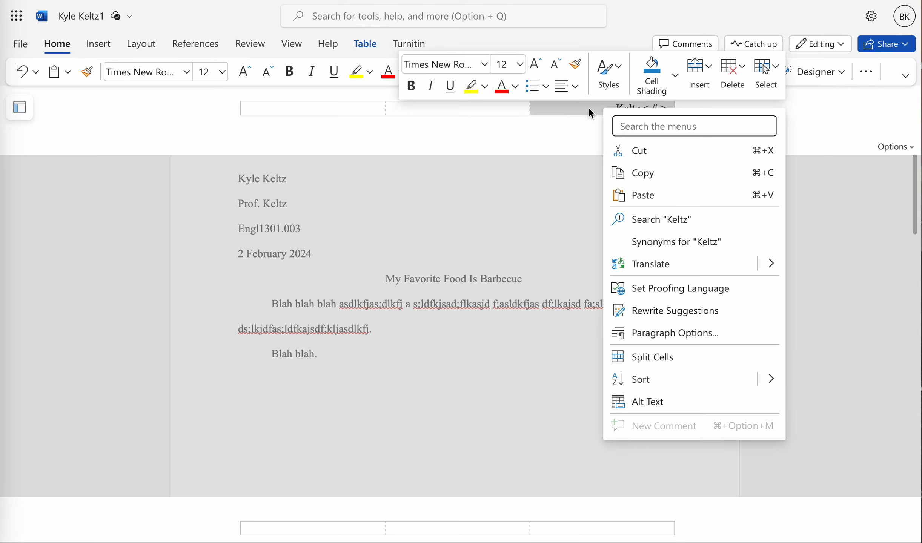
pyautogui.press('Escape')
pyautogui.press('Escape')
pyautogui.click(772, 121)
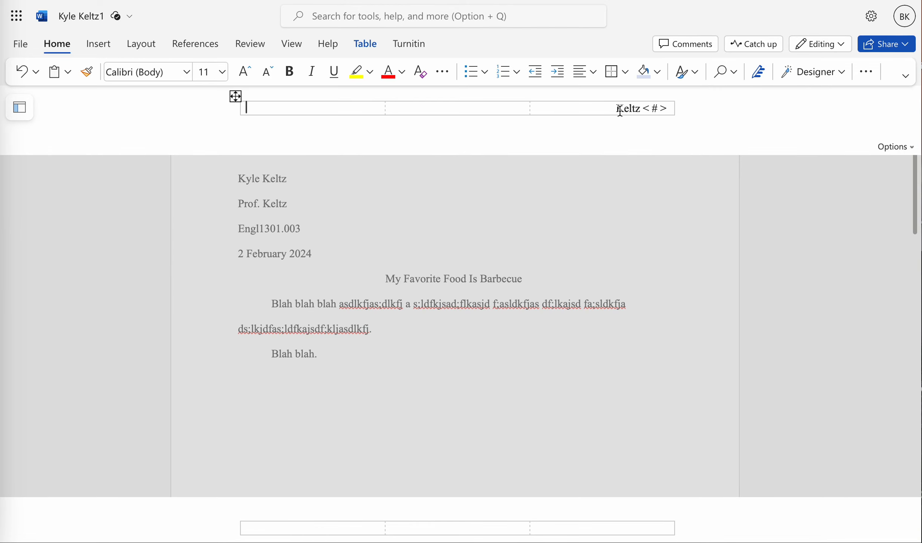
pyautogui.moveTo(617, 109); pyautogui.dragTo(676, 110)
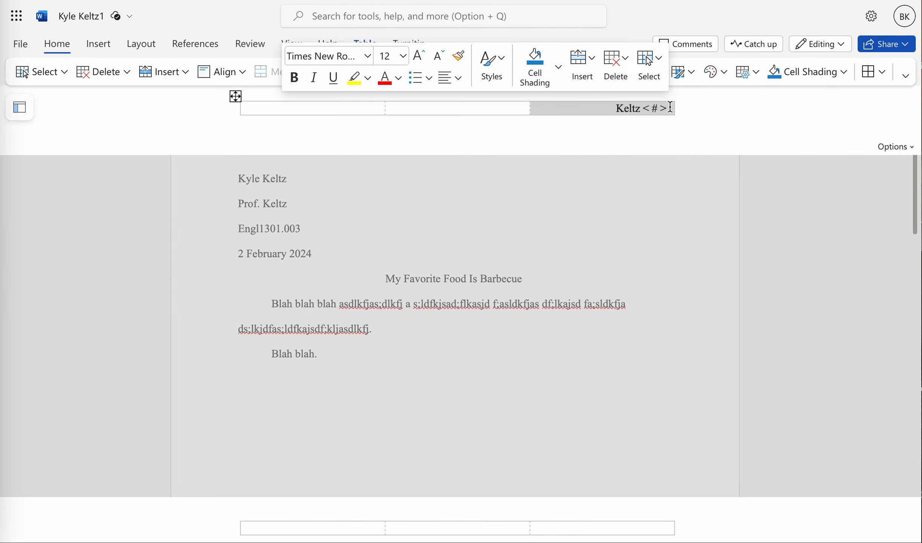
pyautogui.rightClick(628, 108)
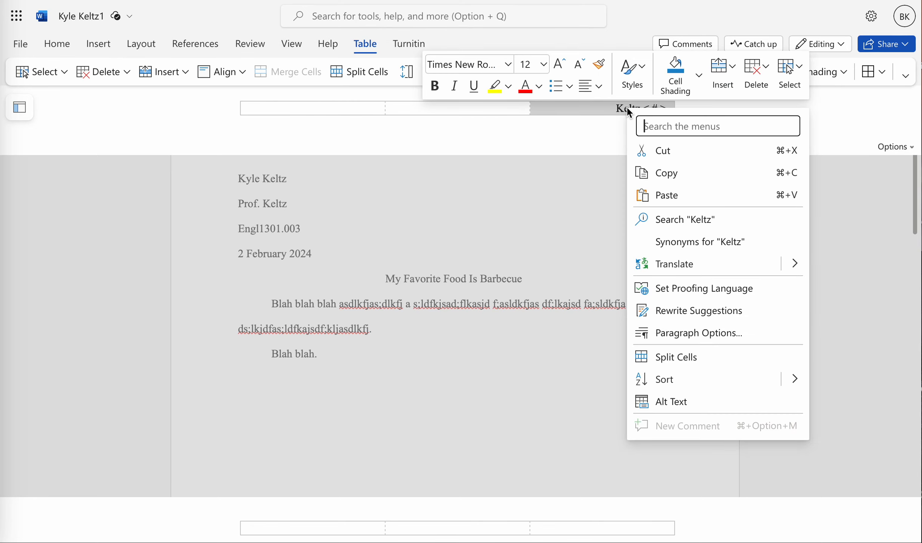
pyautogui.click(631, 73)
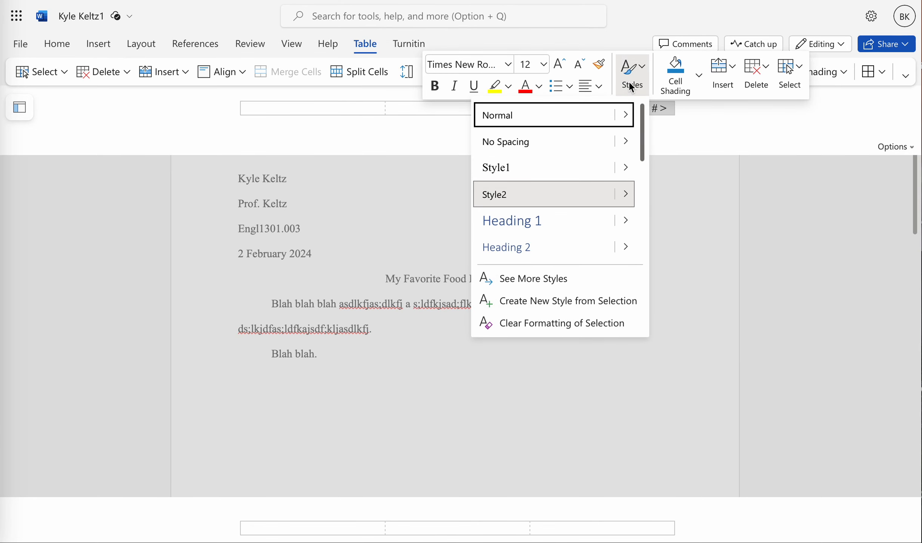
pyautogui.click(545, 303)
pyautogui.click(458, 350)
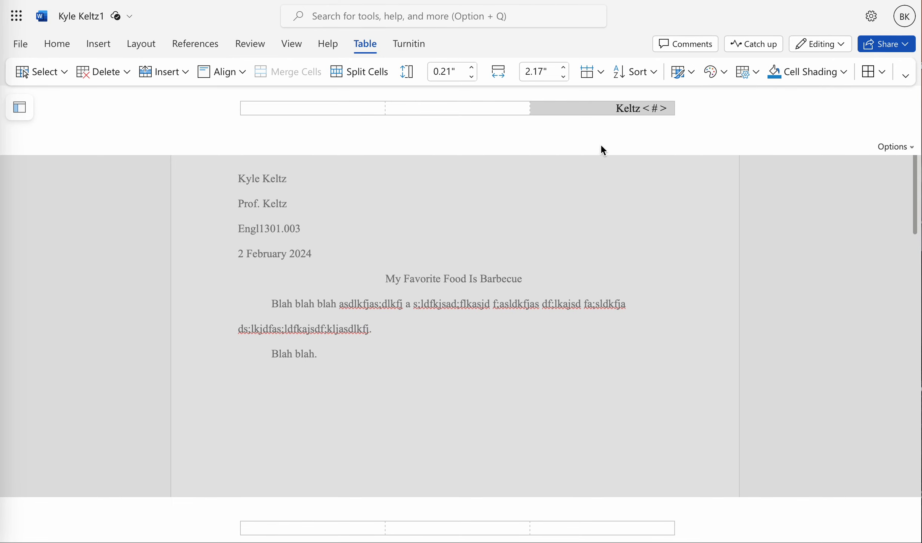
# Step: Apply the Normal style to the header's surname and page number
pyautogui.click(584, 218)
pyautogui.click(760, 121)
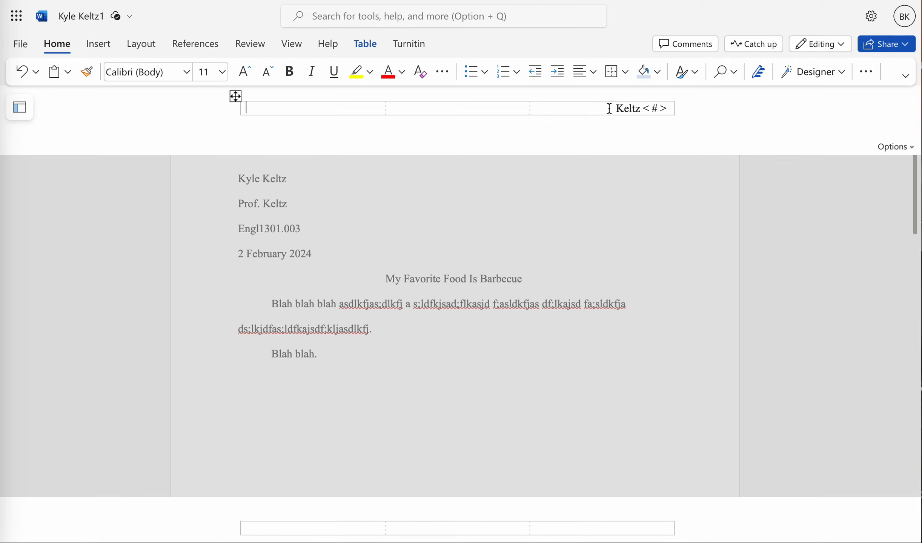
pyautogui.moveTo(616, 109); pyautogui.dragTo(661, 110)
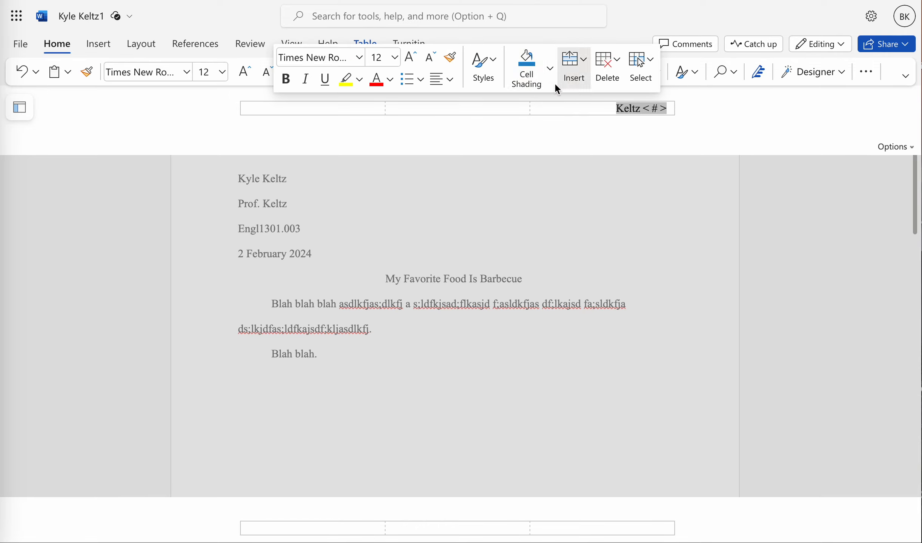
pyautogui.click(487, 69)
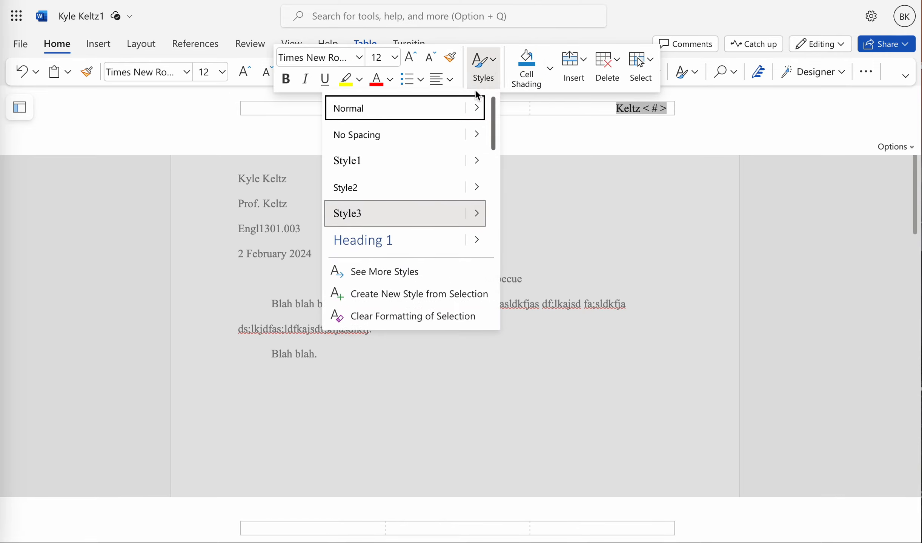
pyautogui.click(430, 113)
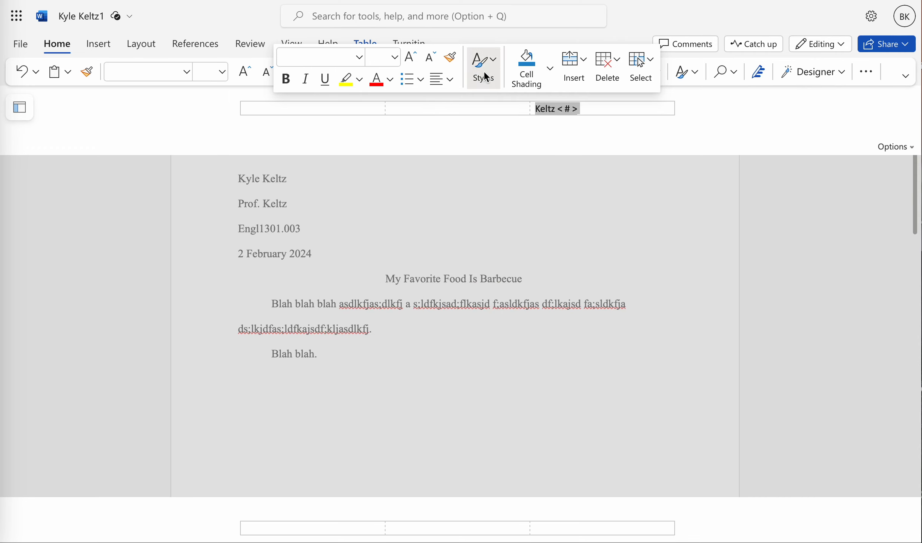
pyautogui.click(574, 179)
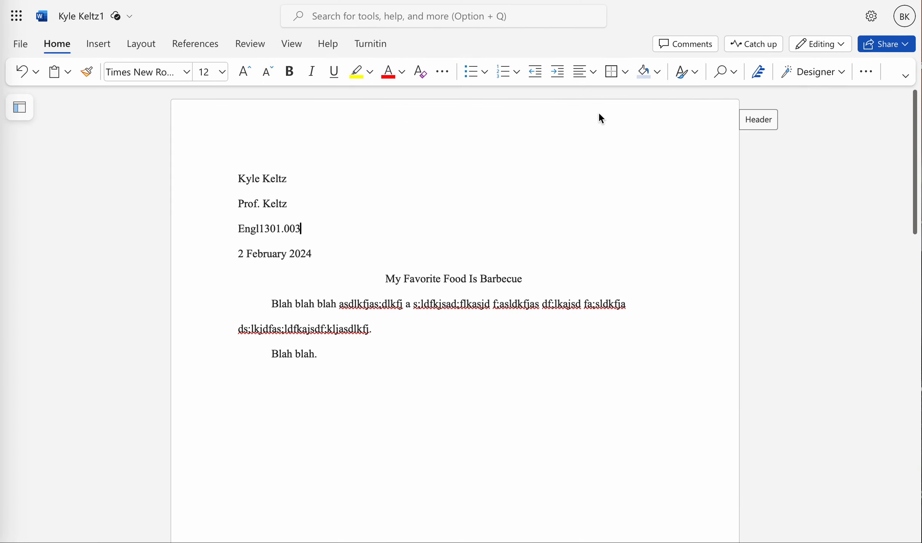
# Step: Reopen the header, select the surname and page number, and apply Style3 to them
pyautogui.click(757, 121)
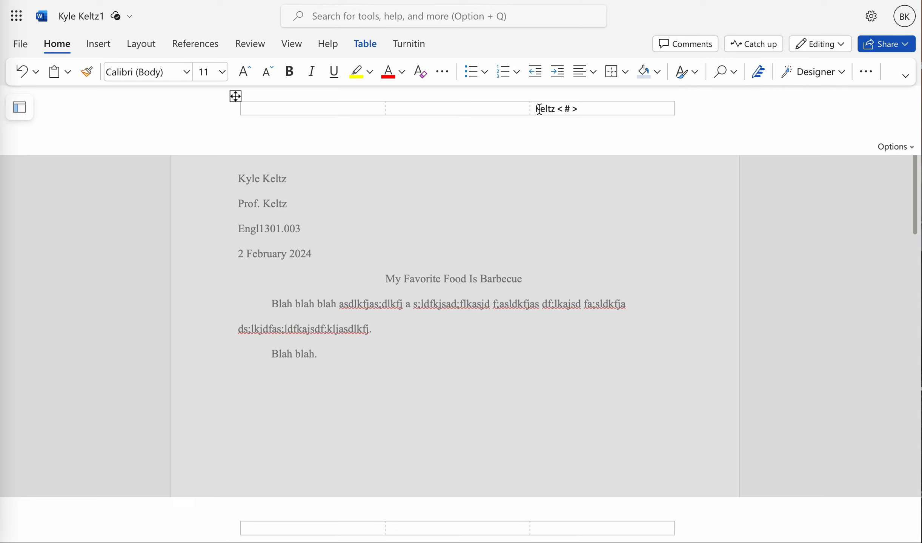
pyautogui.moveTo(535, 109); pyautogui.dragTo(583, 109)
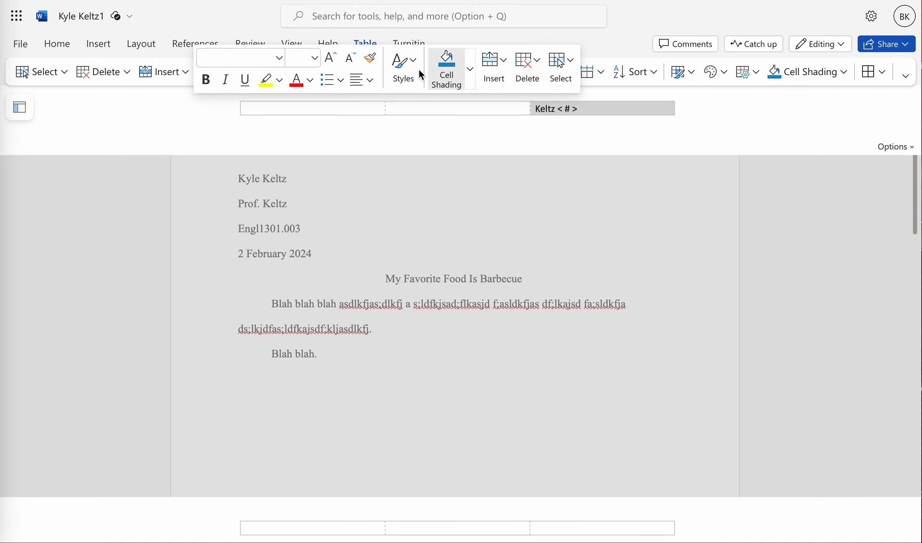
pyautogui.click(404, 70)
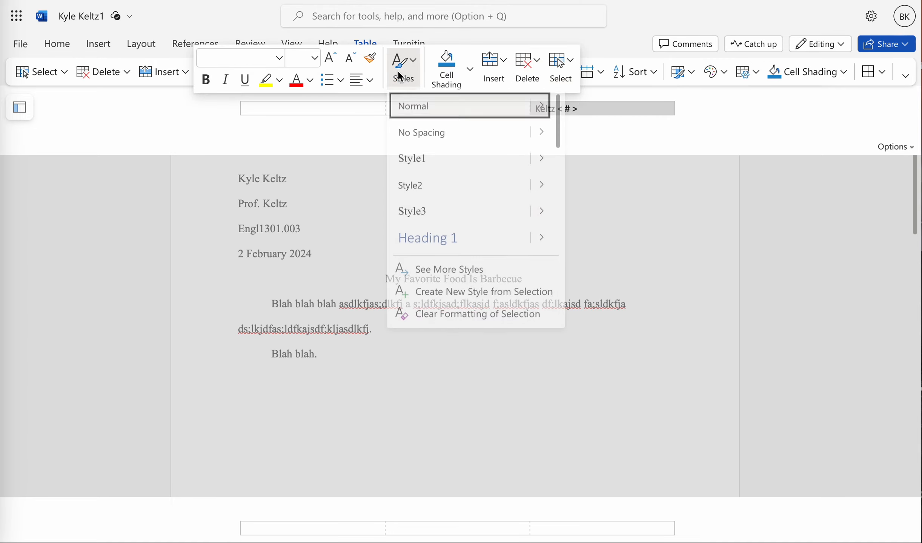
pyautogui.click(435, 214)
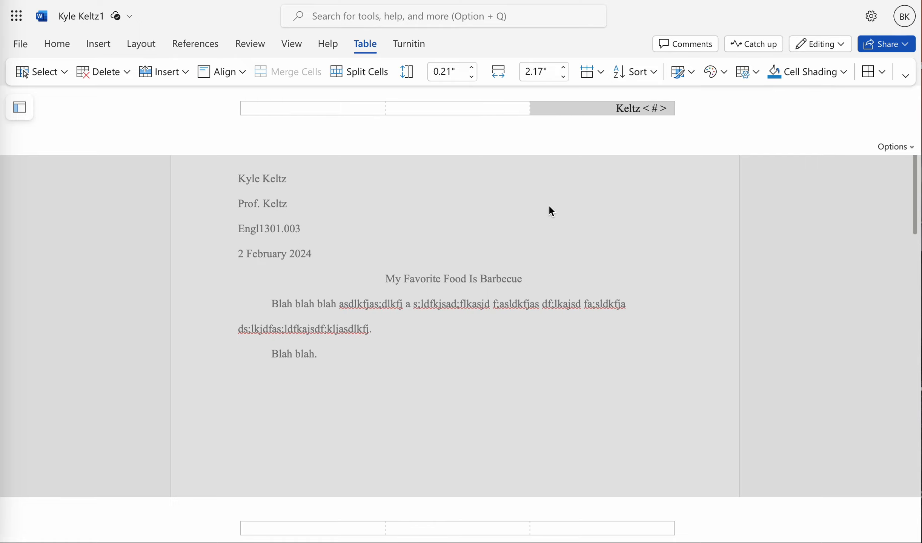
# Step: Print the document to PDF and examine the header in the resulting file
pyautogui.press('Escape')
pyautogui.click(15, 44)
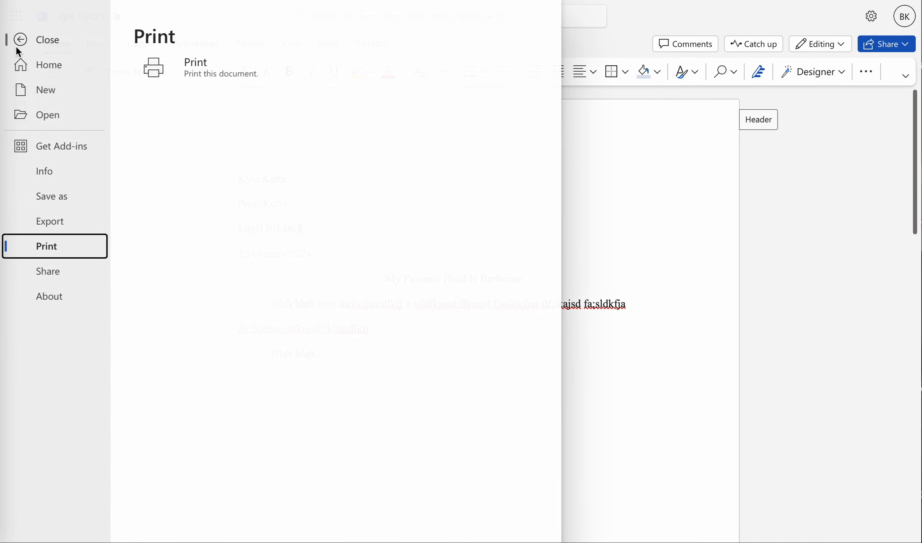
pyautogui.click(166, 85)
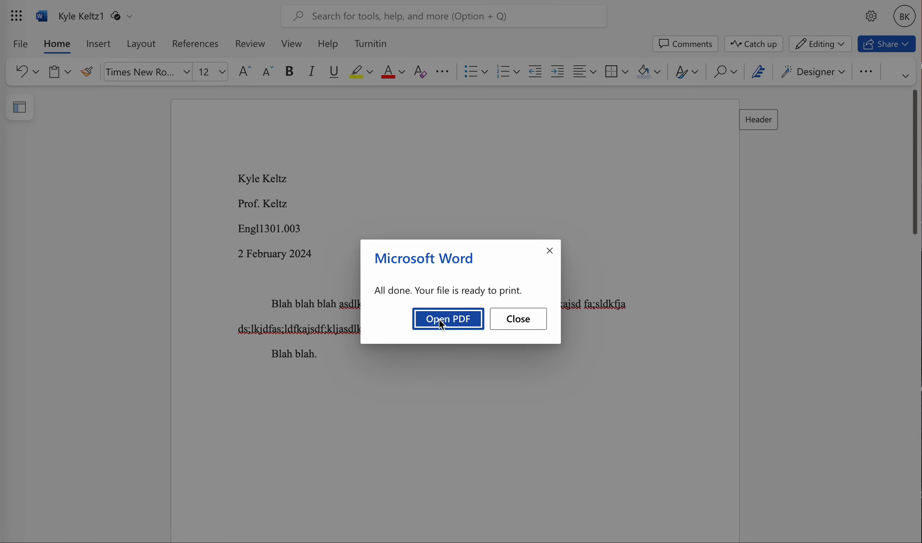
pyautogui.click(439, 320)
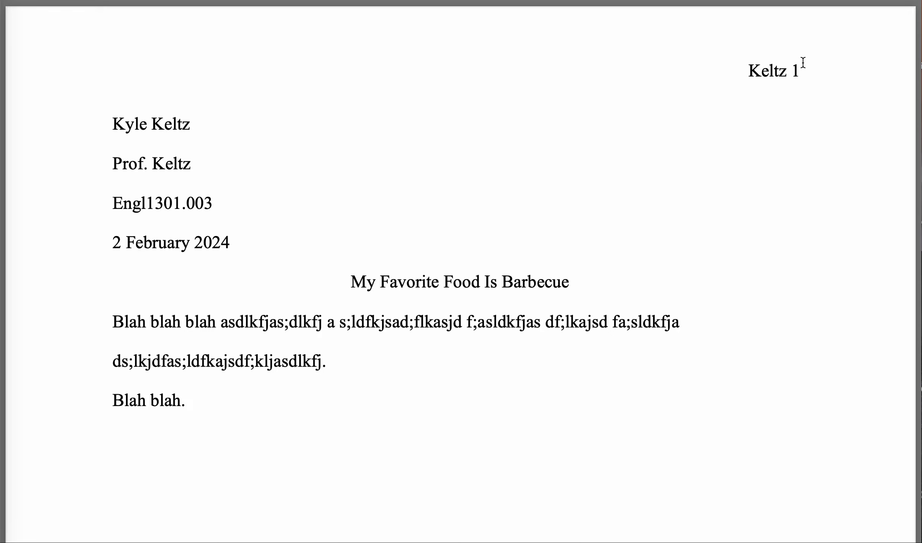
pyautogui.moveTo(792, 73); pyautogui.dragTo(804, 74)
pyautogui.click(784, 91)
pyautogui.moveTo(788, 68); pyautogui.dragTo(810, 67)
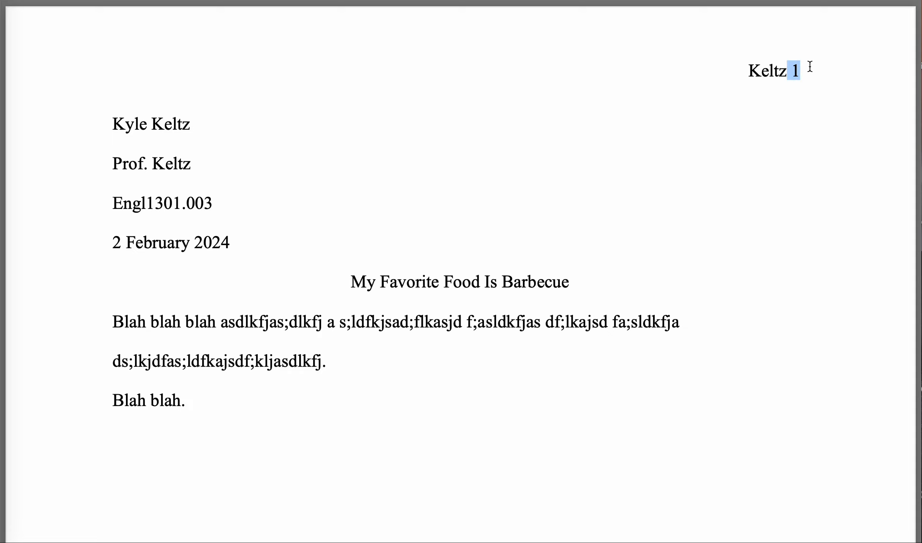
pyautogui.click(805, 99)
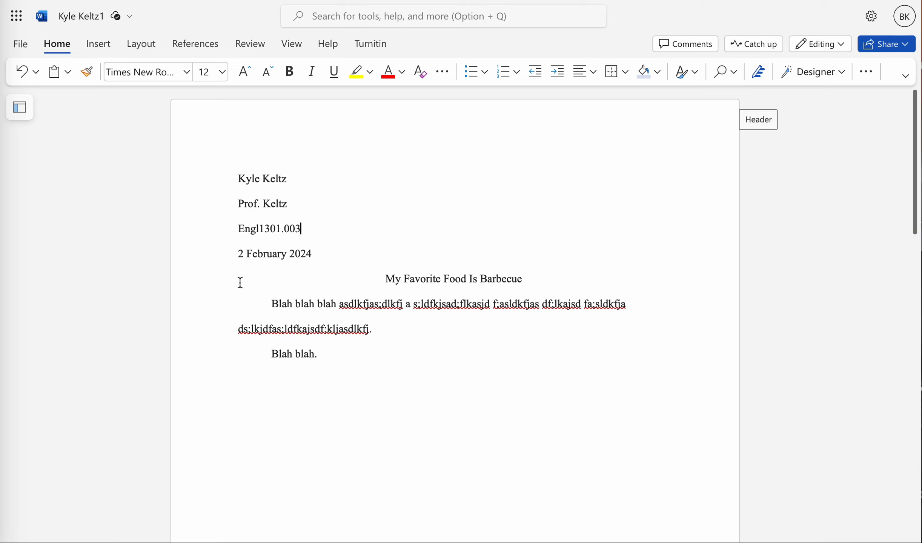
pyautogui.press('Down')
pyautogui.press('Down')
pyautogui.press('Down')
pyautogui.press('Left')
pyautogui.press('Left')
pyautogui.press('Left')
pyautogui.press('Left')
pyautogui.press('Left')
pyautogui.press('Left')
pyautogui.press('Left')
pyautogui.press('Right')
pyautogui.press('Down')
pyautogui.press('Down')
# Step: Print the document to PDF again
pyautogui.click(20, 44)
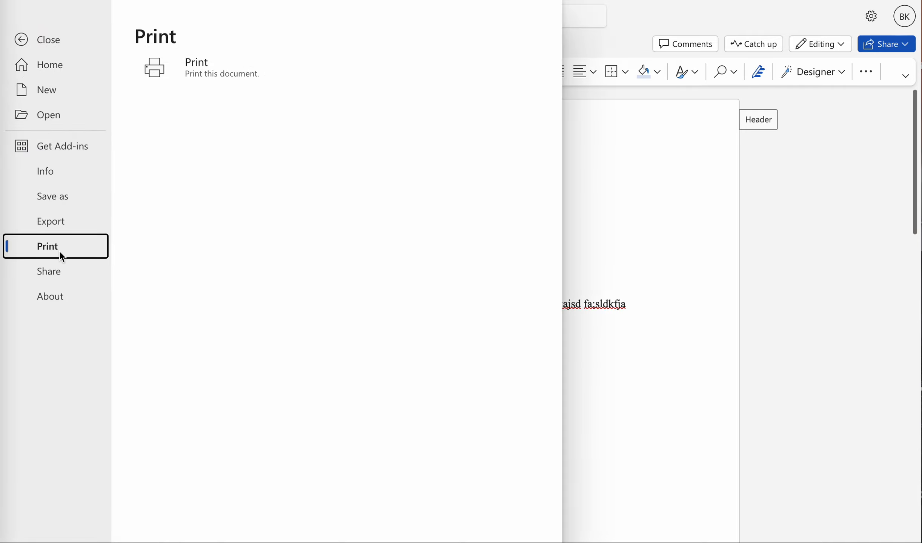
pyautogui.click(198, 72)
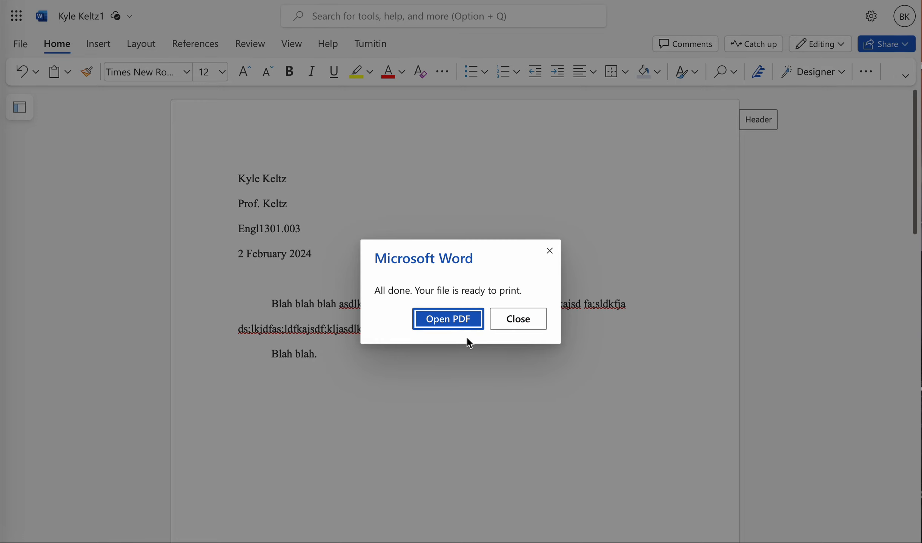
pyautogui.click(462, 325)
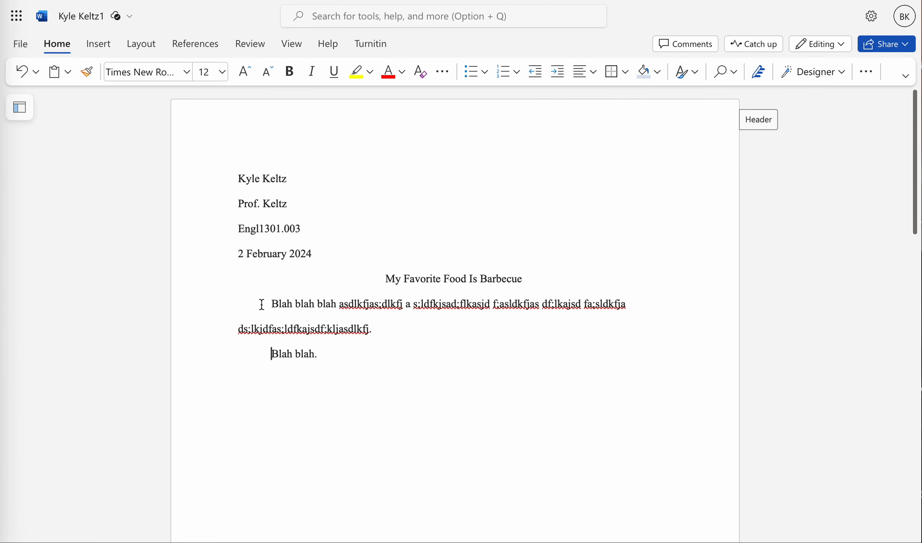
# Step: Remove the leading indents from both body paragraphs
pyautogui.click(261, 304)
pyautogui.press('BackSpace')
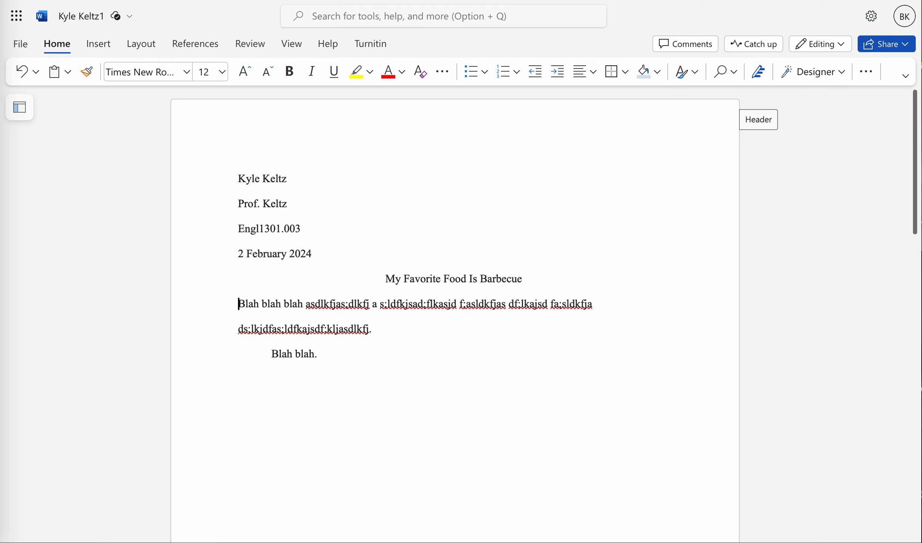
pyautogui.press('Down')
pyautogui.press('Down')
pyautogui.press('Down')
pyautogui.press('Up')
pyautogui.press('BackSpace')
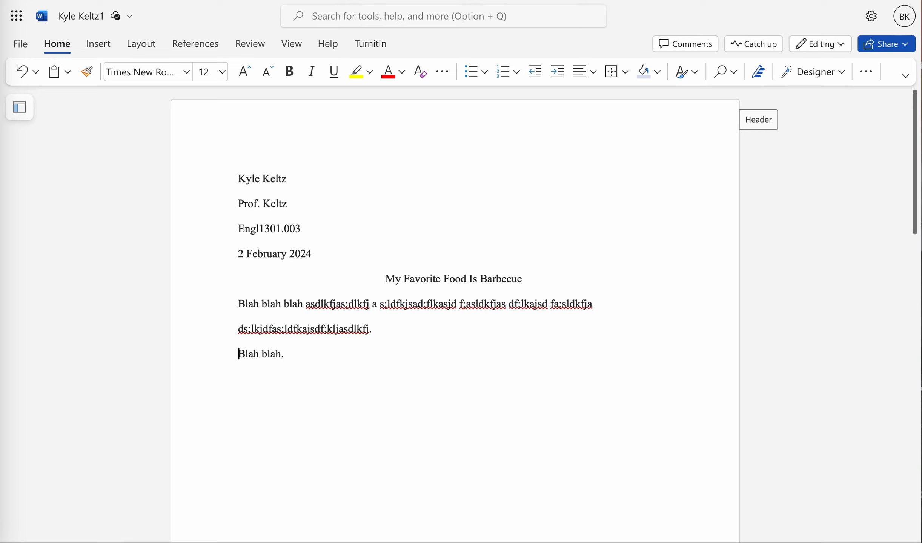
# Step: Give the first body paragraph a 0.5" first-line indent in its paragraph settings
pyautogui.press('Up')
pyautogui.press('Up')
pyautogui.rightClick(239, 308)
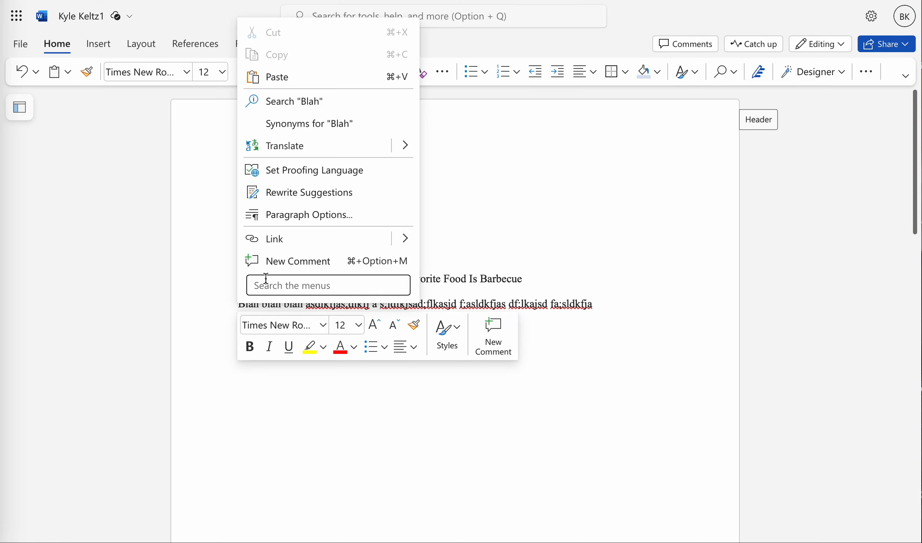
pyautogui.click(296, 219)
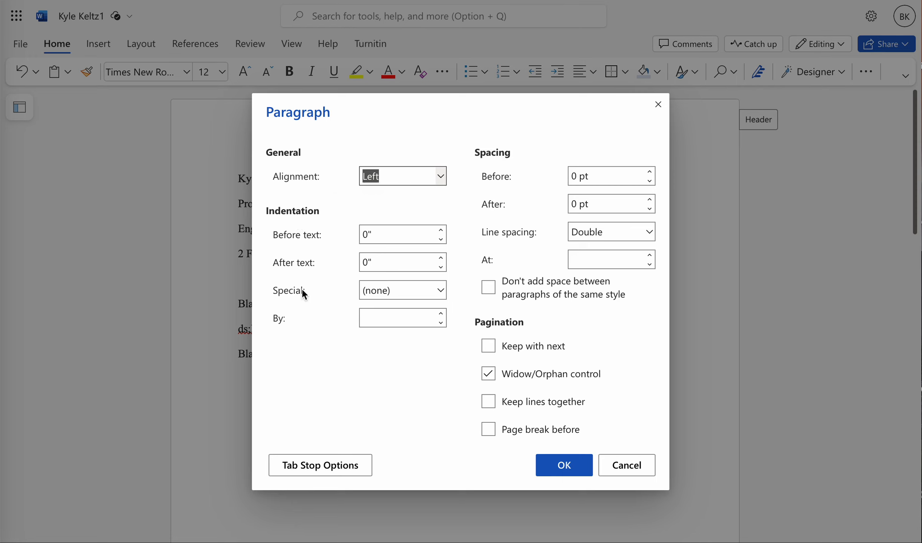
pyautogui.click(441, 290)
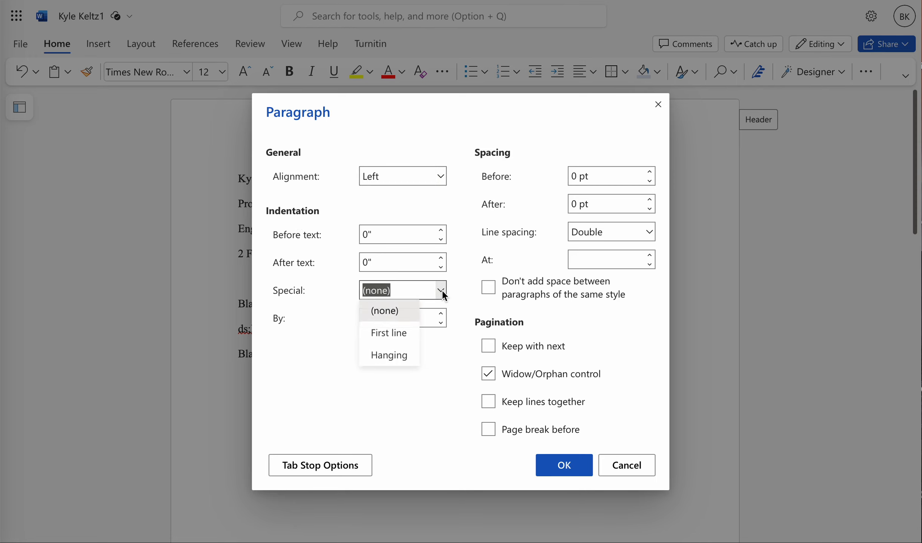
pyautogui.click(397, 334)
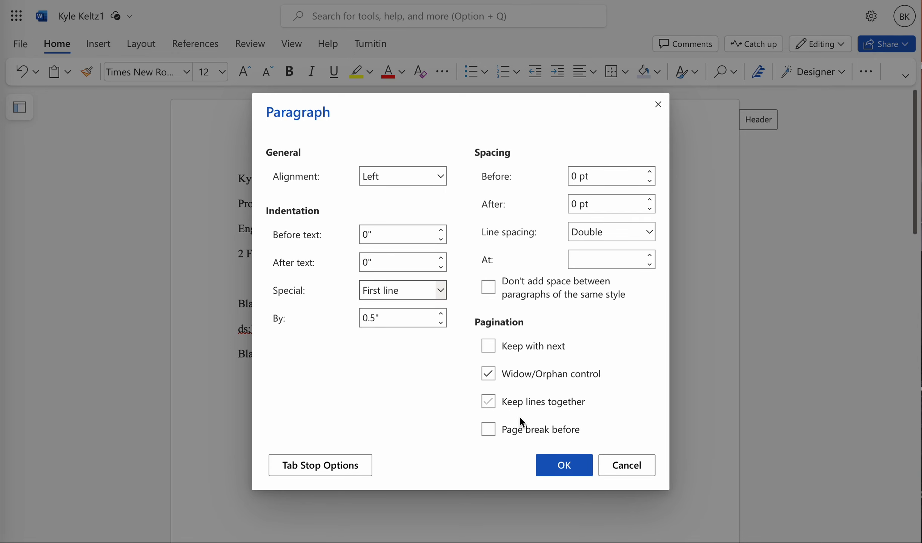
pyautogui.click(559, 465)
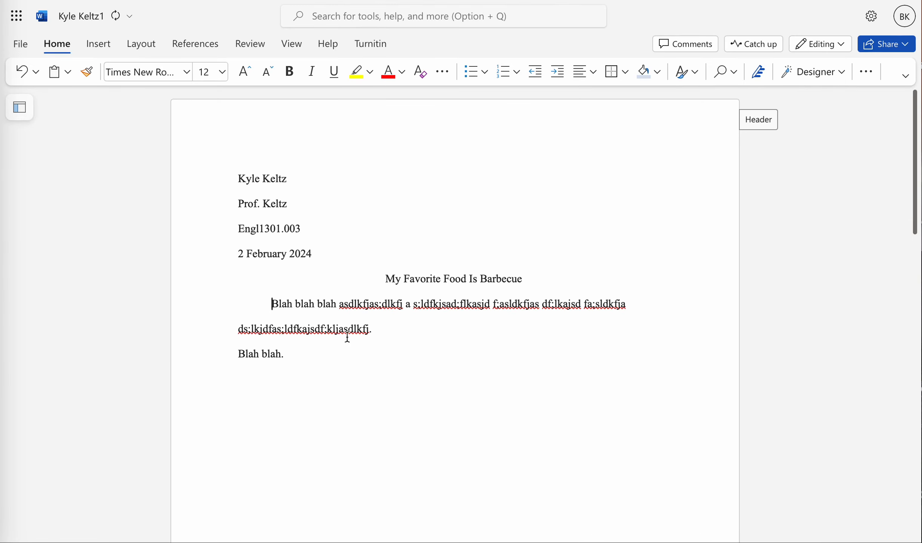
pyautogui.rightClick(273, 304)
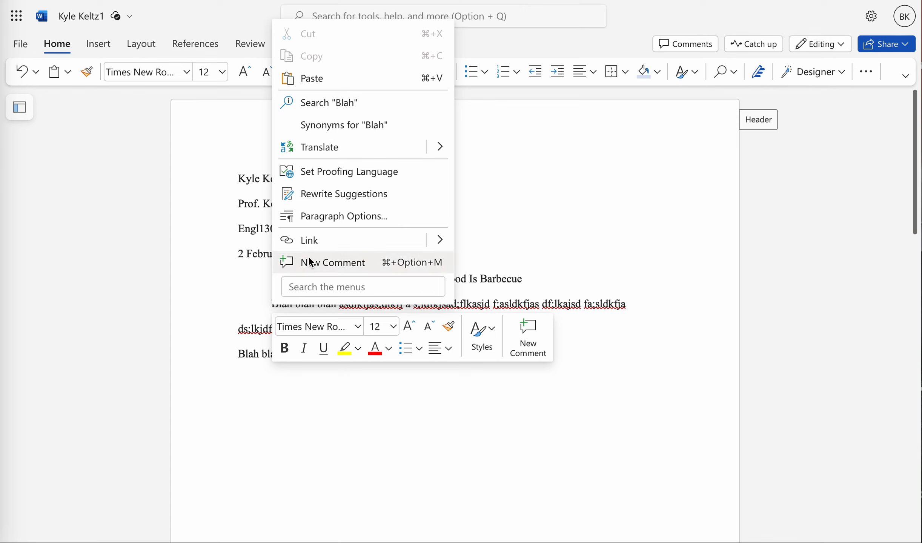
pyautogui.click(327, 226)
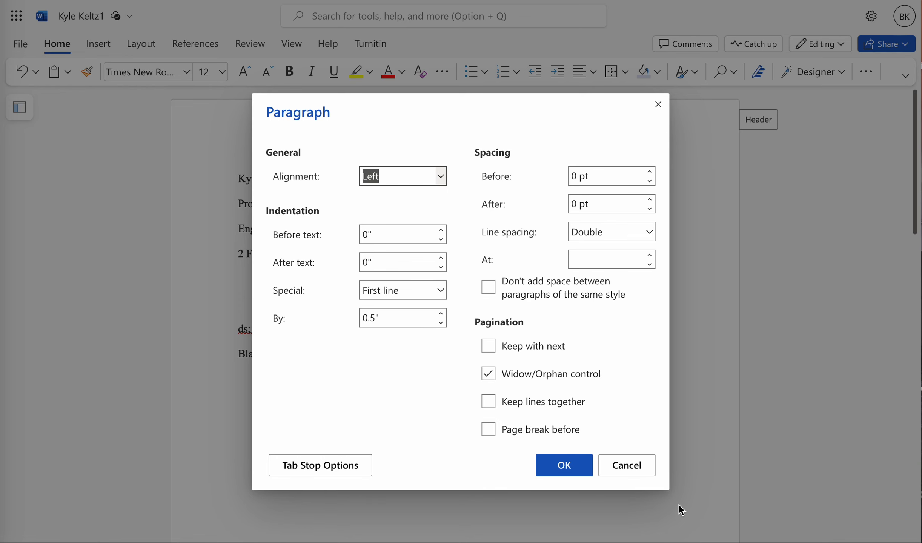
pyautogui.click(629, 466)
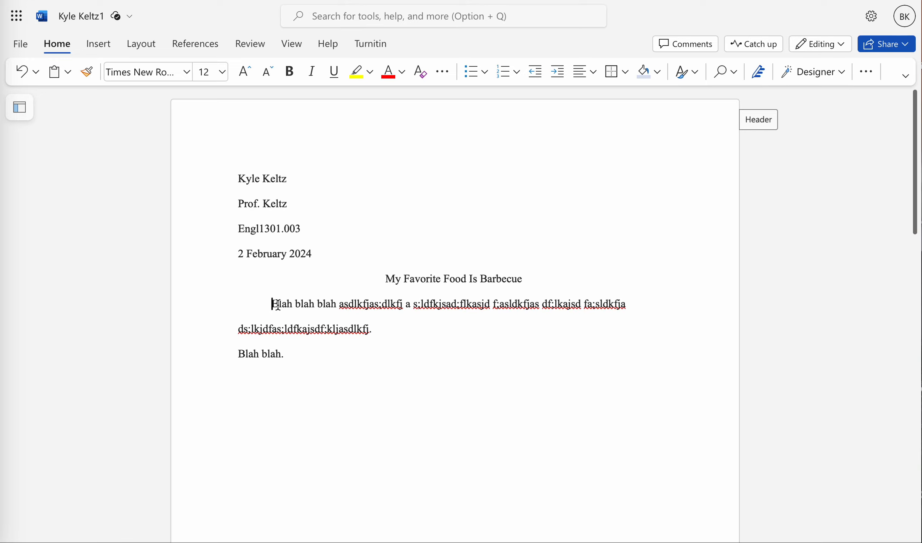
pyautogui.press('Left')
pyautogui.press('Right')
pyautogui.press('Left')
pyautogui.press('Right')
pyautogui.press('Left')
pyautogui.press('Right')
pyautogui.press('Left')
pyautogui.press('Right')
pyautogui.press('Left')
pyautogui.press('Right')
pyautogui.press('Left')
pyautogui.press('Right')
# Step: Join the last paragraph onto the first body paragraph and split it again so it gets the first-line indent
pyautogui.press('Down')
pyautogui.press('Right')
pyautogui.press('Right')
pyautogui.press('Right')
pyautogui.press('Right')
pyautogui.press('Right')
pyautogui.press('Right')
pyautogui.press('Right')
pyautogui.press('Right')
pyautogui.press('Right')
pyautogui.press('Right')
pyautogui.press('Right')
pyautogui.press('Right')
pyautogui.press('Right')
pyautogui.press('Right')
pyautogui.press('Right')
pyautogui.press('Right')
pyautogui.press('Right')
pyautogui.press('Right')
pyautogui.press('Right')
pyautogui.press('Right')
pyautogui.press('Right')
pyautogui.press('Right')
pyautogui.press('Right')
pyautogui.press('Right')
pyautogui.press('Right')
pyautogui.press('Right')
pyautogui.press('BackSpace')
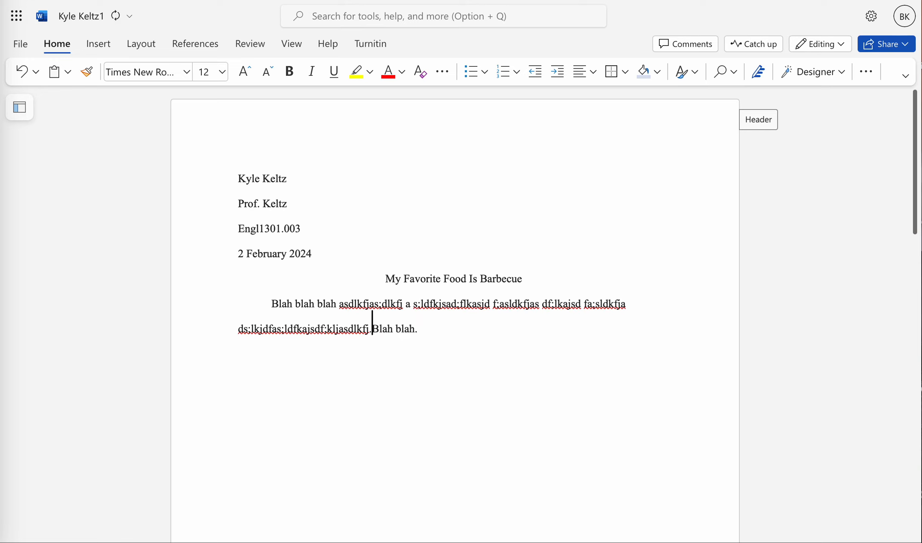
pyautogui.press('Return')
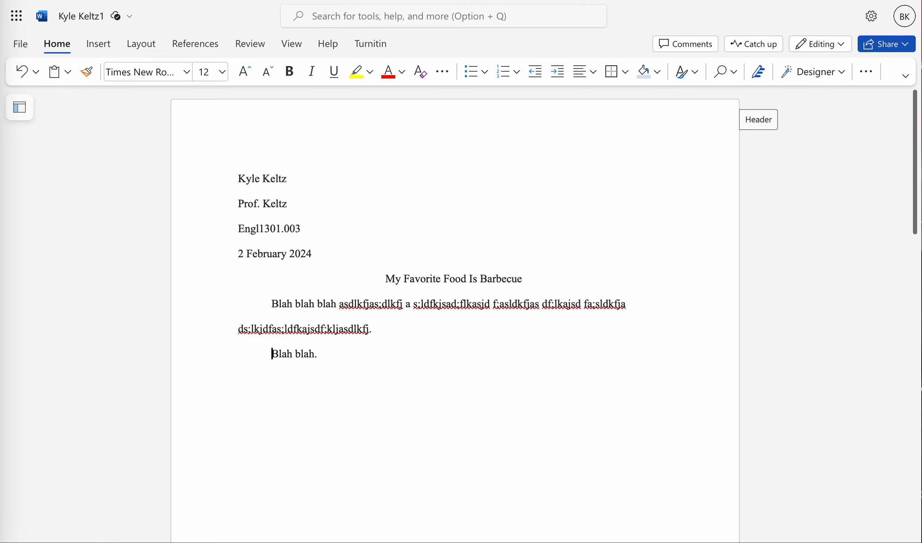
# Step: Print the document to PDF and open the generated PDF
pyautogui.click(21, 42)
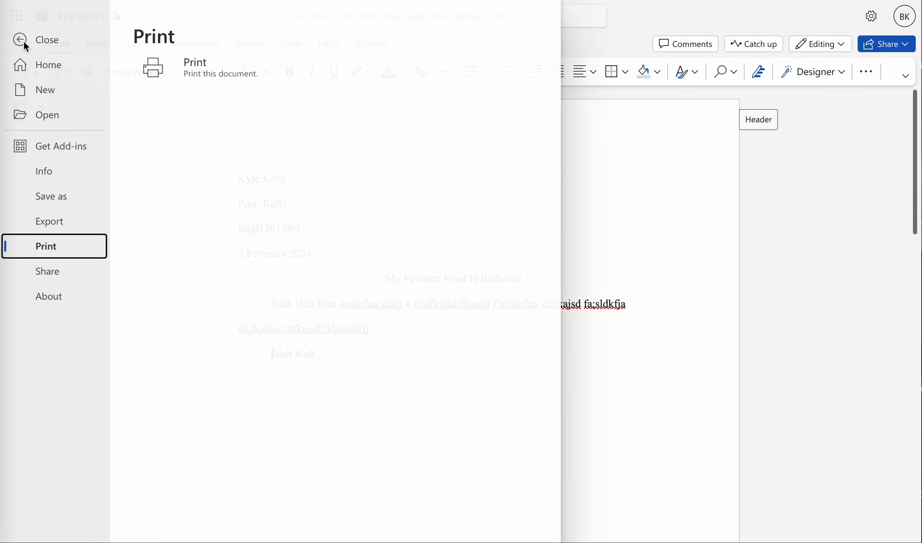
pyautogui.click(182, 73)
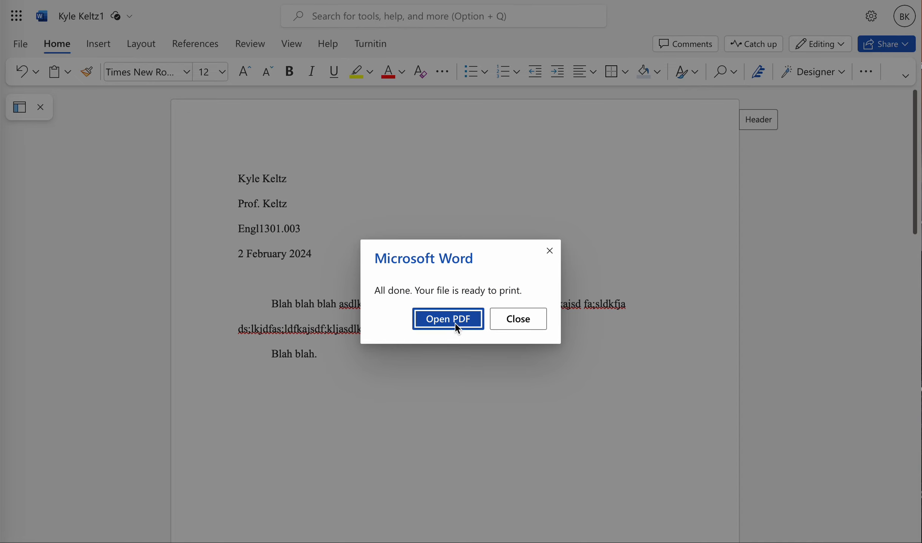
pyautogui.click(452, 320)
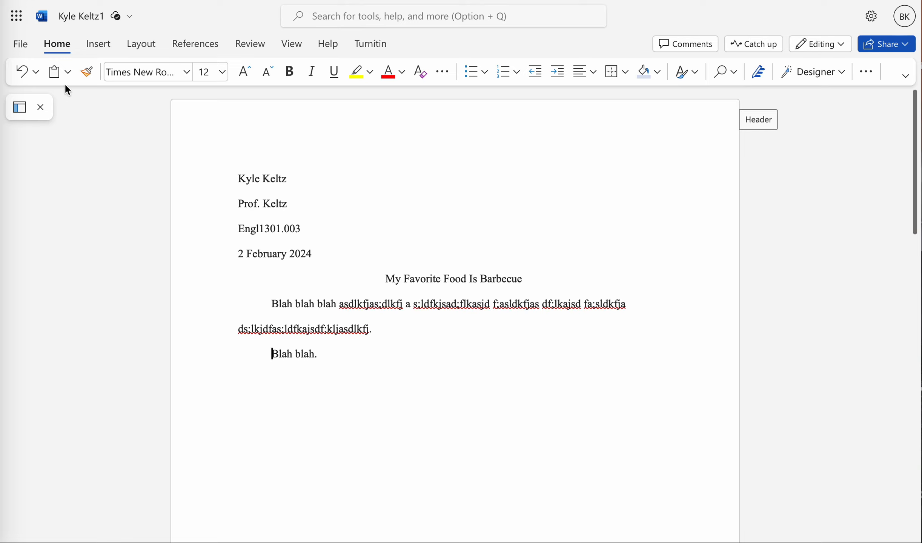
pyautogui.click(26, 44)
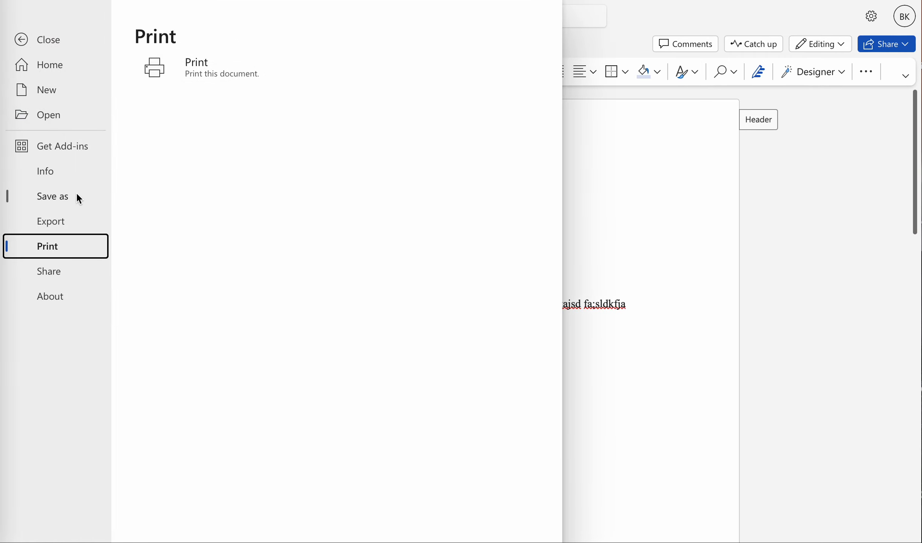
pyautogui.click(587, 206)
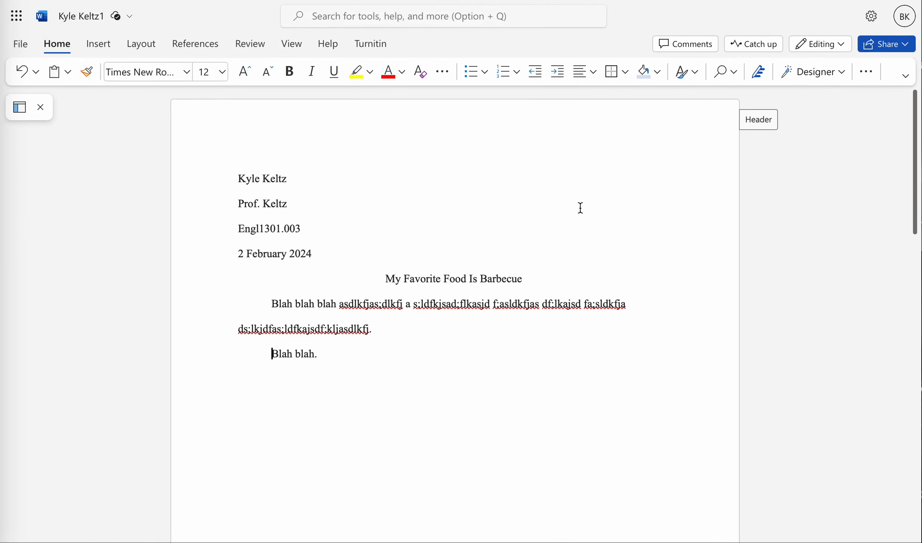
# Step: Rename the file as Descriptive Essay
pyautogui.click(129, 16)
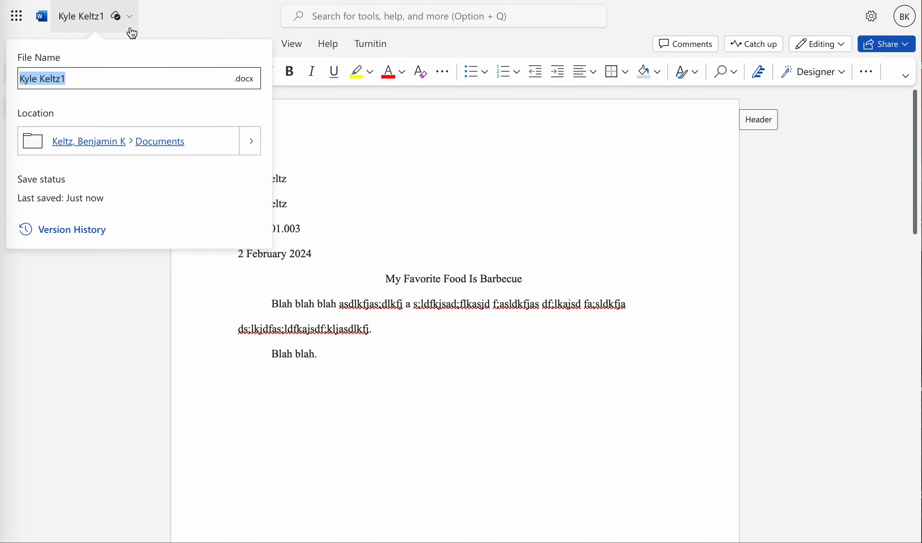
pyautogui.write('D')
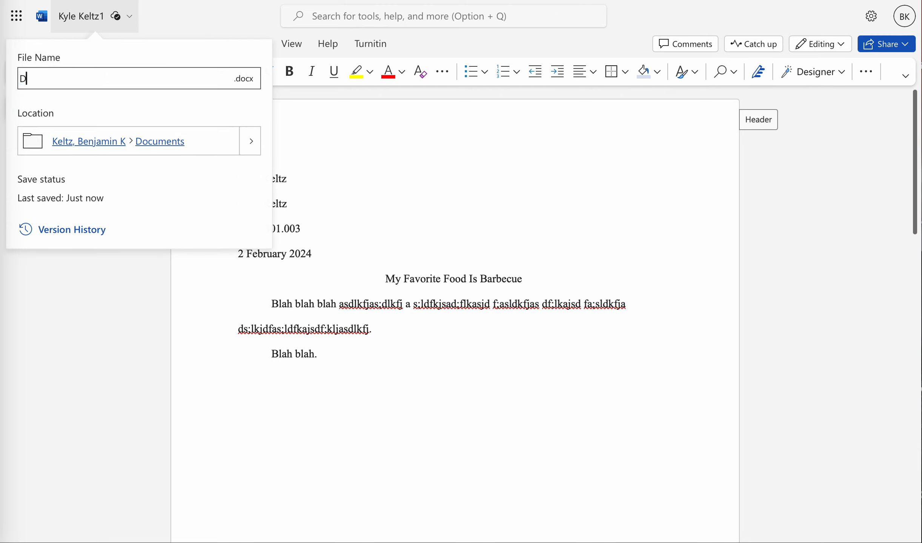
pyautogui.write('escriptive Essay')
pyautogui.click(310, 155)
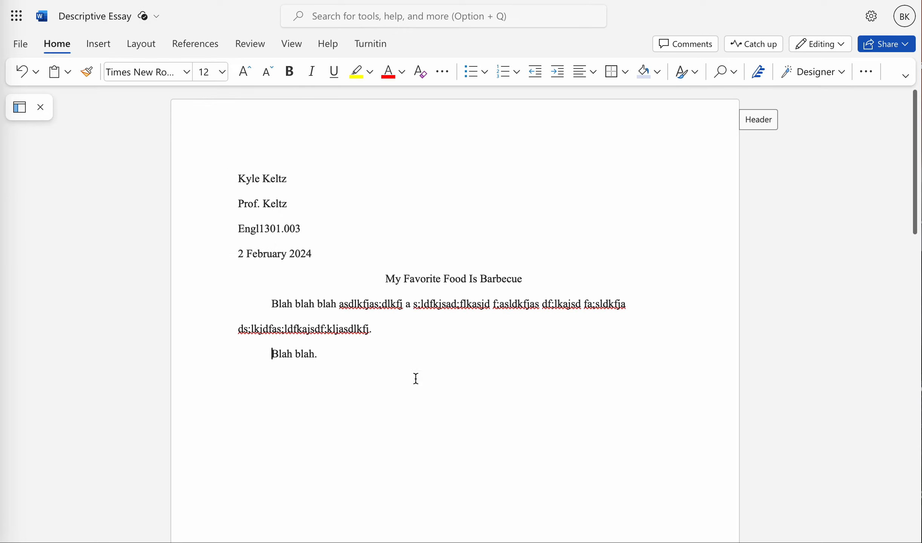
pyautogui.scroll(-10, 401, 518)
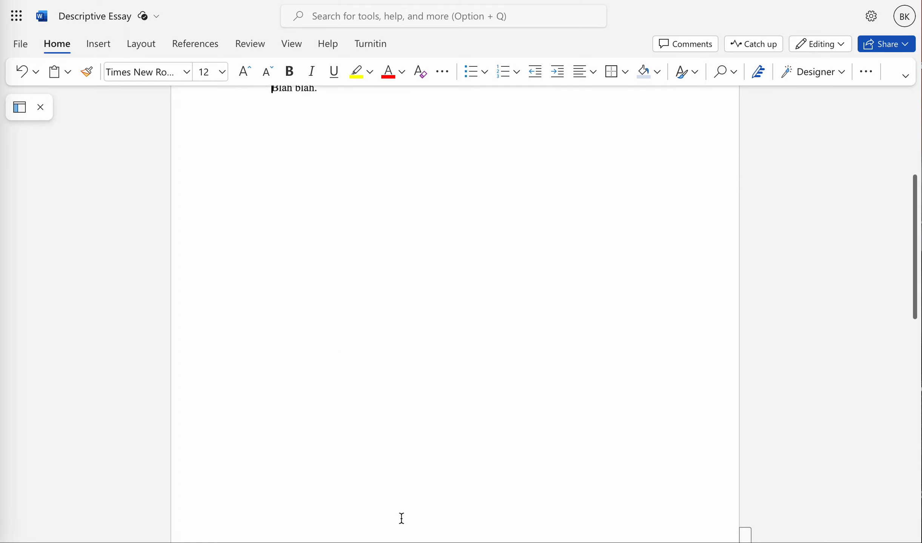
pyautogui.scroll(4, 402, 518)
pyautogui.scroll(6, 402, 518)
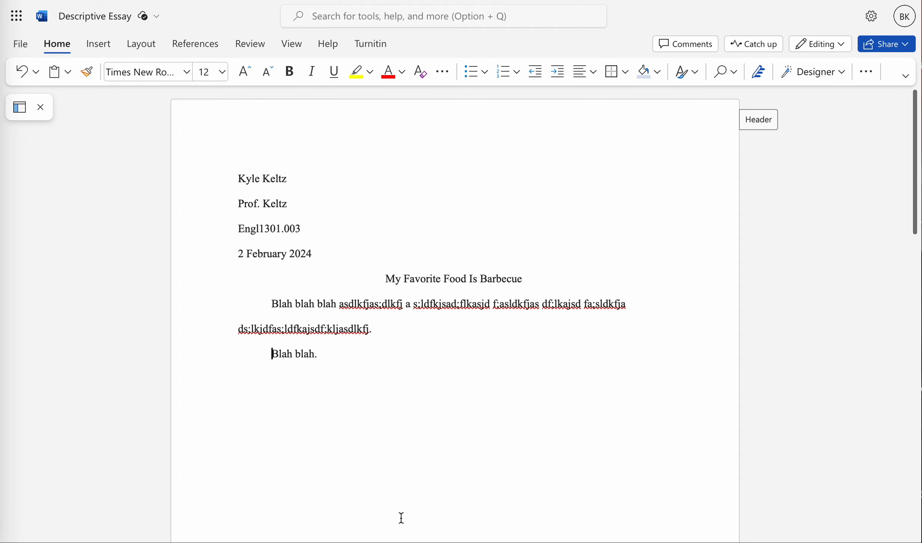
pyautogui.scroll(-3, 380, 428)
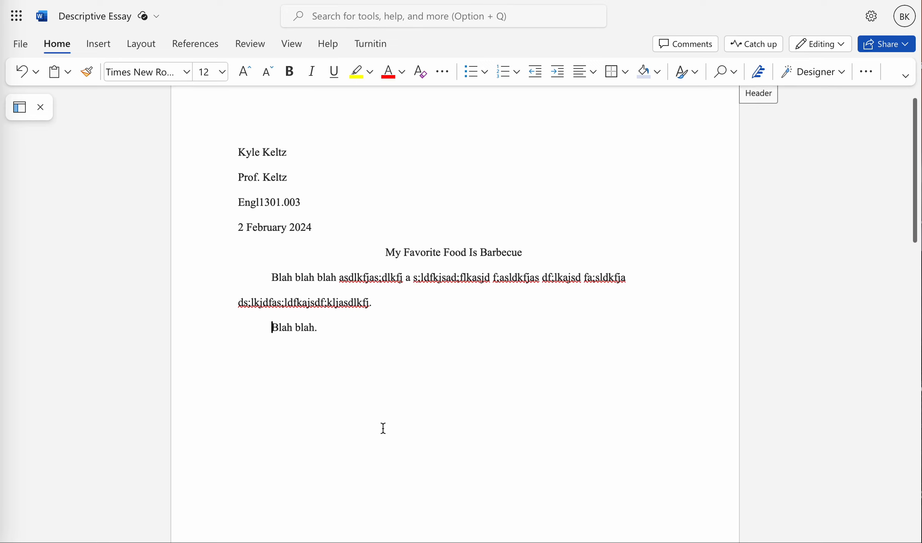
pyautogui.scroll(2, 334, 288)
pyautogui.scroll(1, 334, 288)
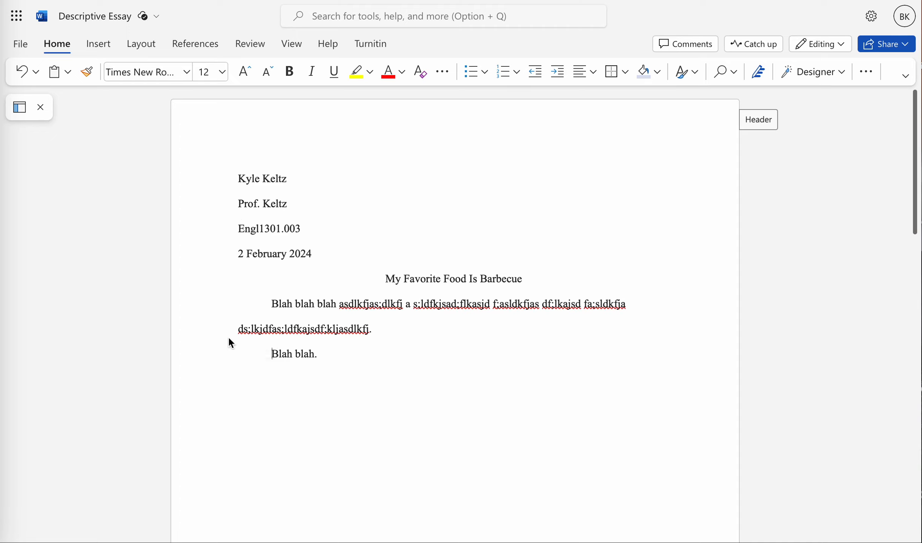
# Step: Save a copy of the document online named Narrative Essay
pyautogui.click(21, 48)
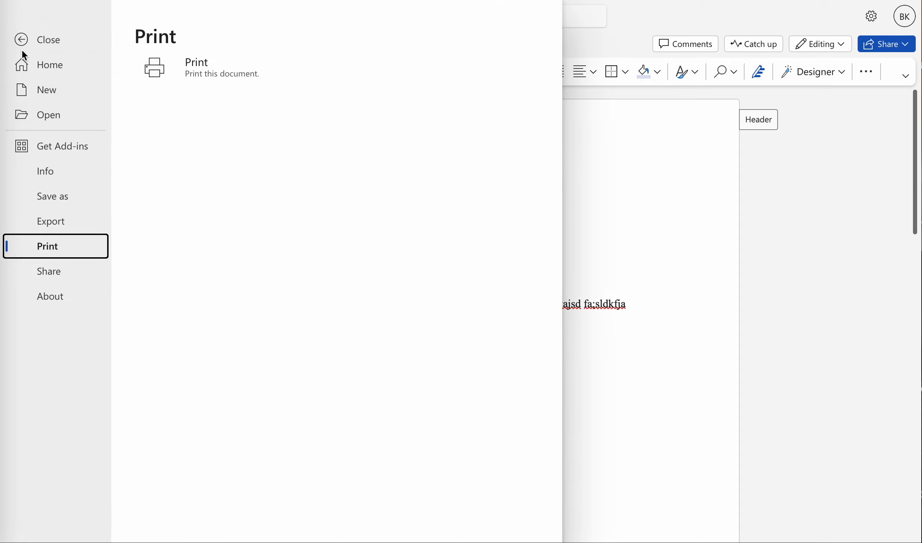
pyautogui.click(55, 195)
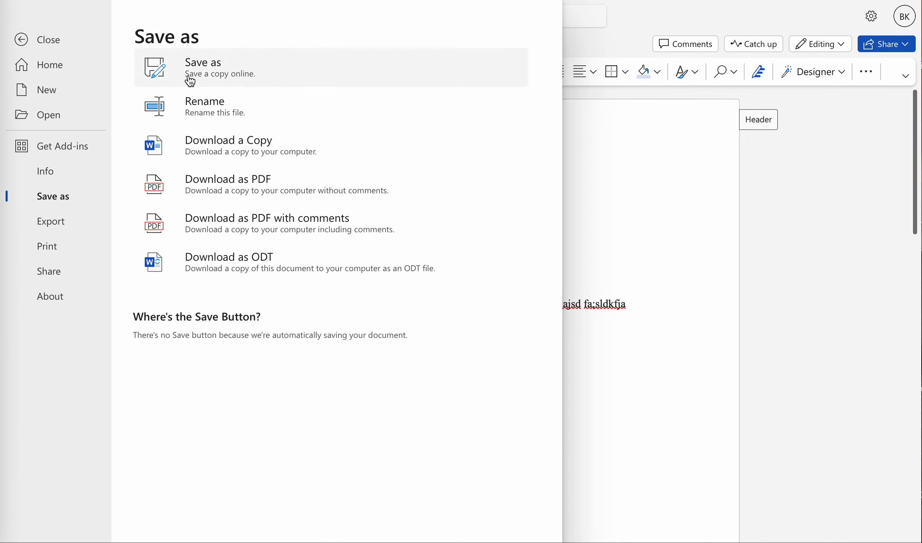
pyautogui.click(299, 82)
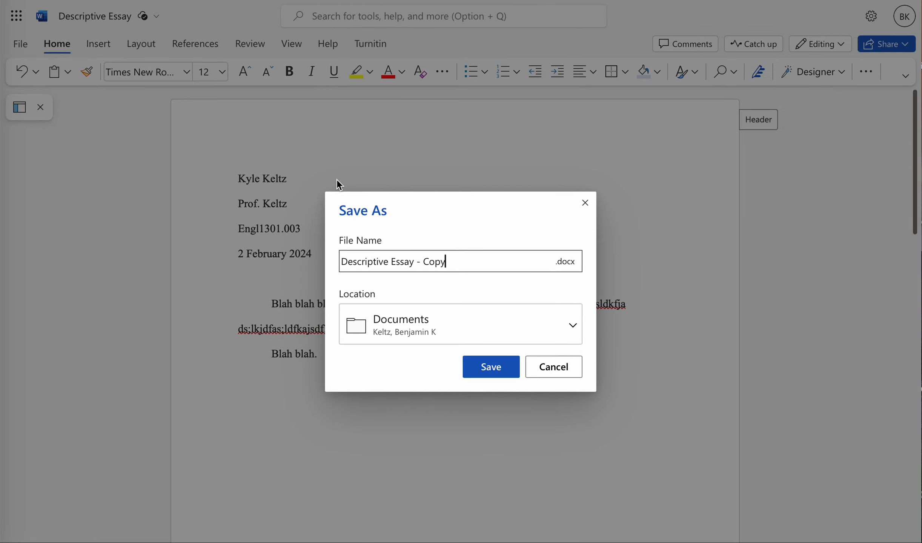
pyautogui.press('BackSpace')
pyautogui.press('BackSpace')
pyautogui.press('BackSpace')
pyautogui.press('BackSpace')
pyautogui.press('BackSpace')
pyautogui.press('BackSpace')
pyautogui.hotkey('shift', 'Right')
pyautogui.hotkey('shift', 'Right')
pyautogui.hotkey('shift', 'Right')
pyautogui.hotkey('shift', 'Right')
pyautogui.hotkey('shift', 'Right')
pyautogui.hotkey('shift', 'Right')
pyautogui.hotkey('shift', 'Right')
pyautogui.hotkey('shift', 'Right')
pyautogui.hotkey('shift', 'Right')
pyautogui.hotkey('shift', 'Right')
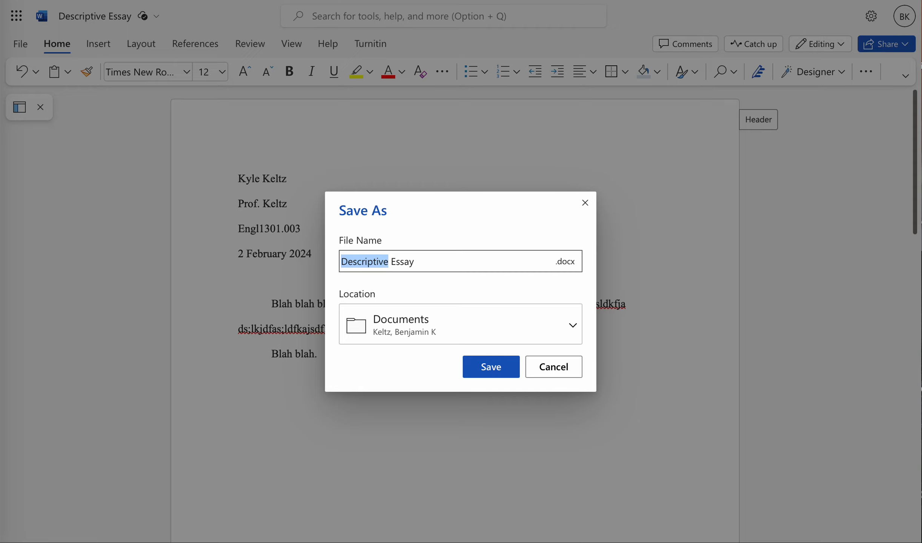
pyautogui.write('Narrative')
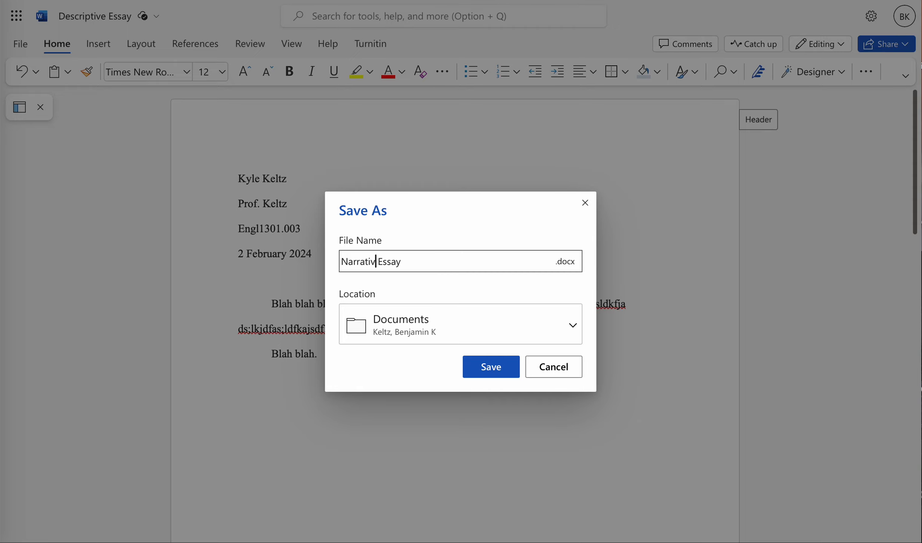
pyautogui.click(501, 364)
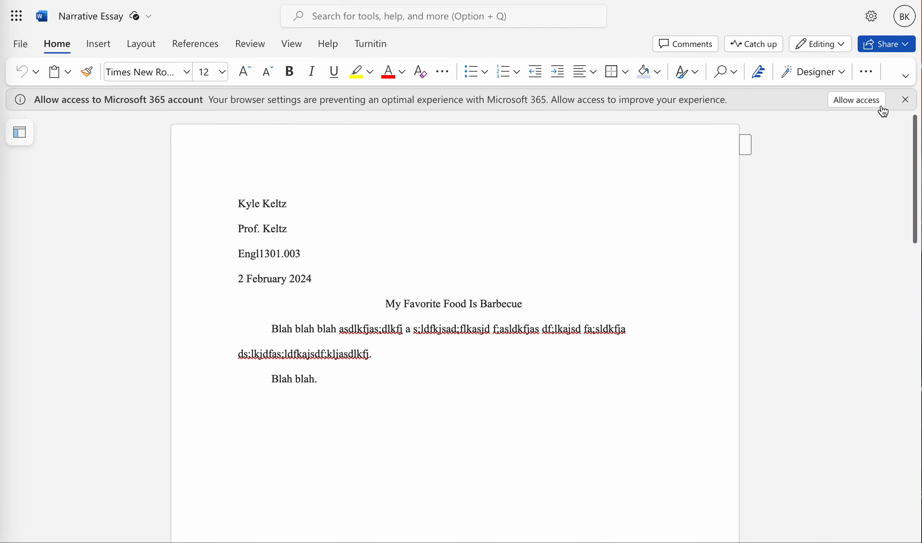
# Step: Dismiss the Microsoft 365 account access notification bar
pyautogui.click(904, 100)
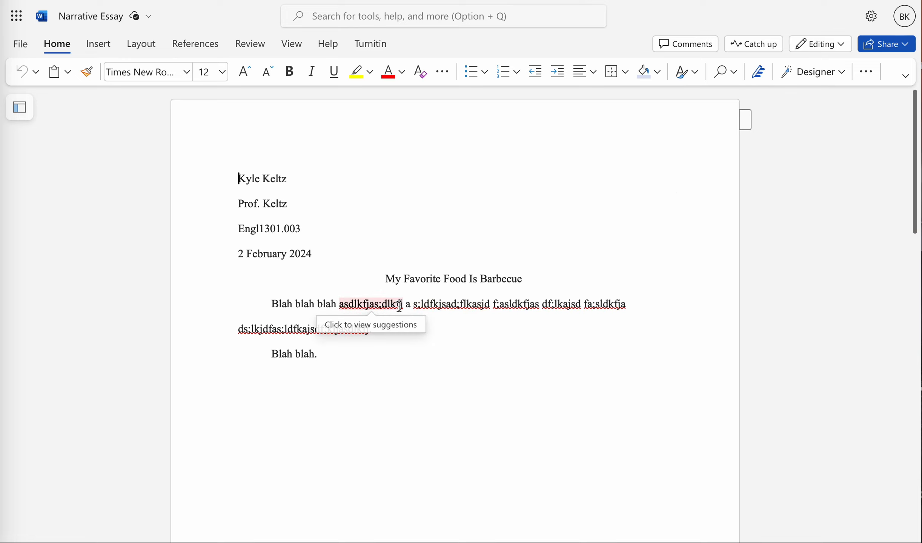
pyautogui.click(371, 305)
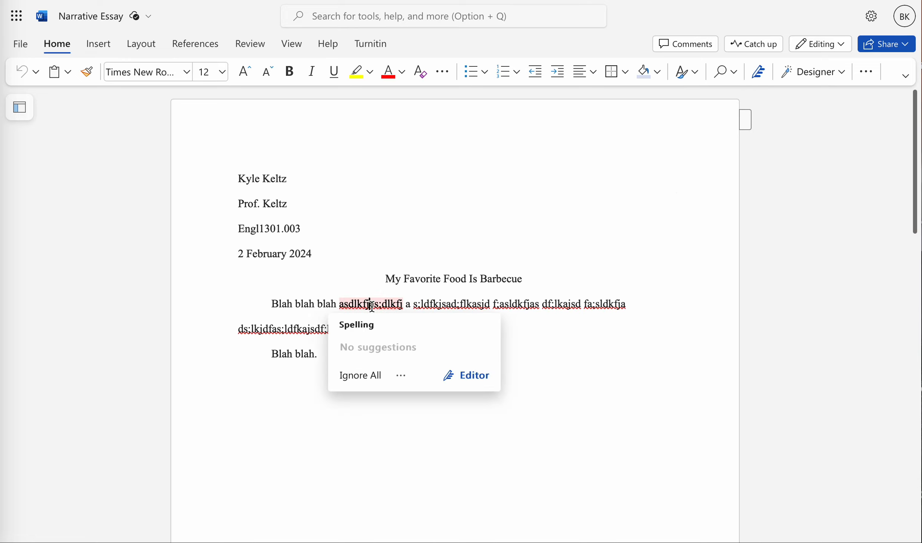
pyautogui.click(367, 304)
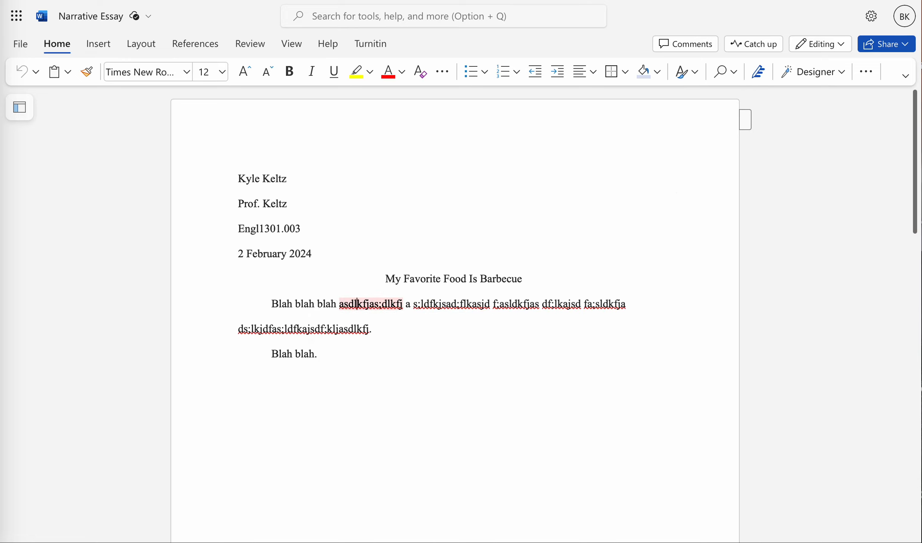
pyautogui.moveTo(386, 280); pyautogui.dragTo(461, 280)
pyautogui.click(312, 254)
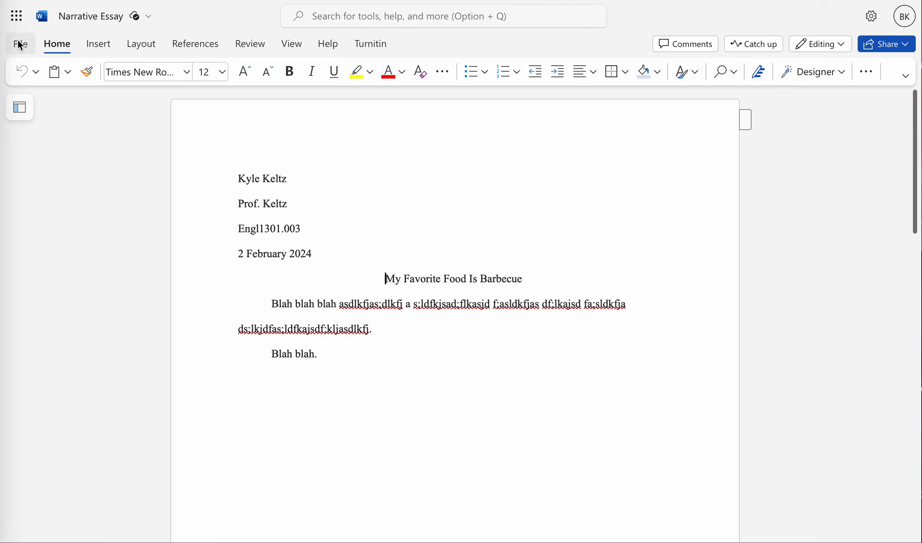
# Step: Go to the Word home page and open the Narrative Essay document from the file list
pyautogui.click(19, 28)
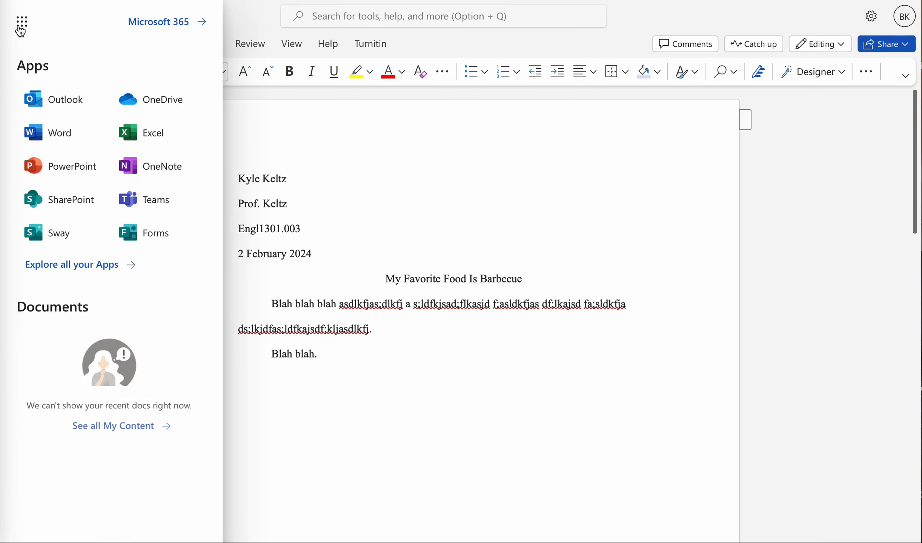
pyautogui.click(44, 132)
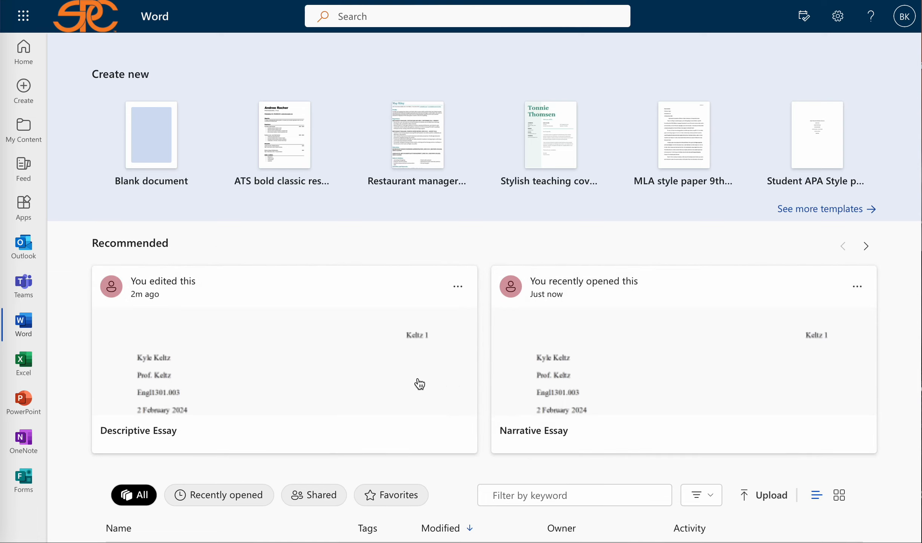
pyautogui.scroll(-2, 424, 370)
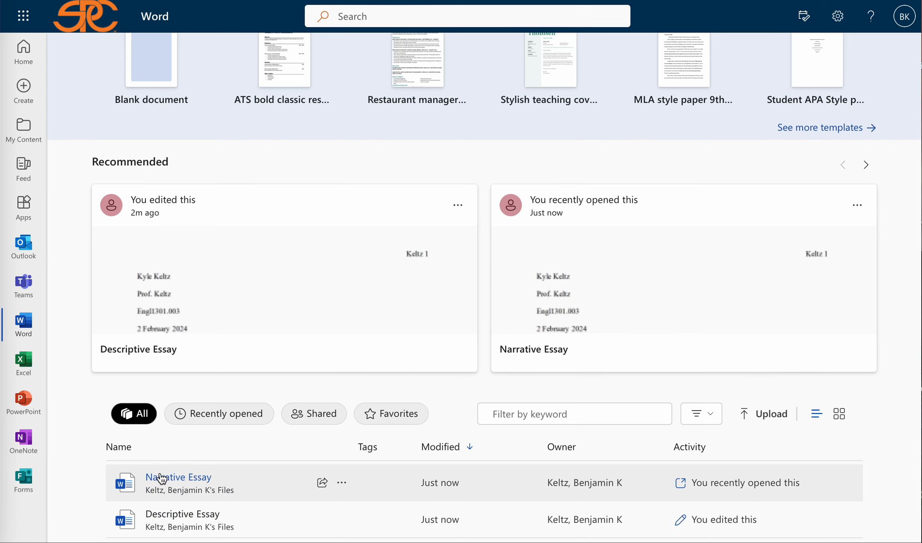
pyautogui.click(520, 321)
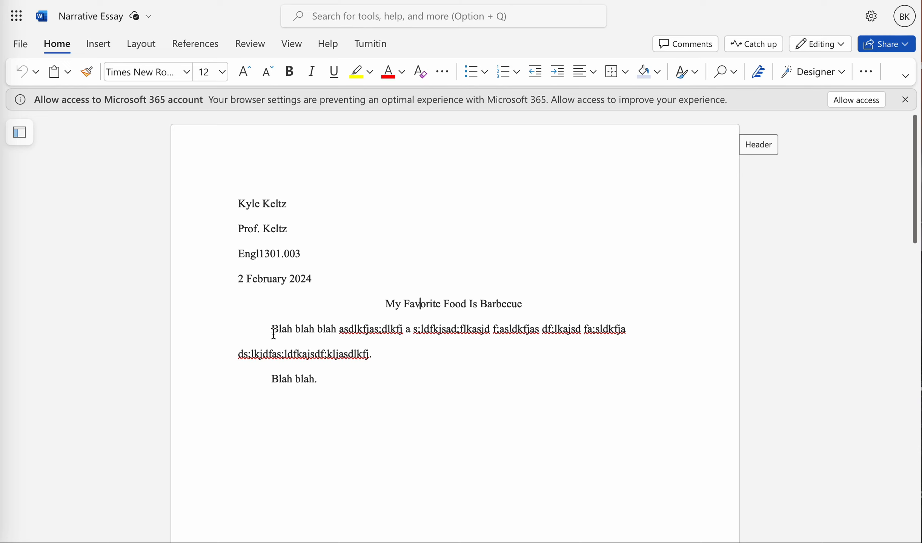
pyautogui.moveTo(274, 332); pyautogui.dragTo(309, 404)
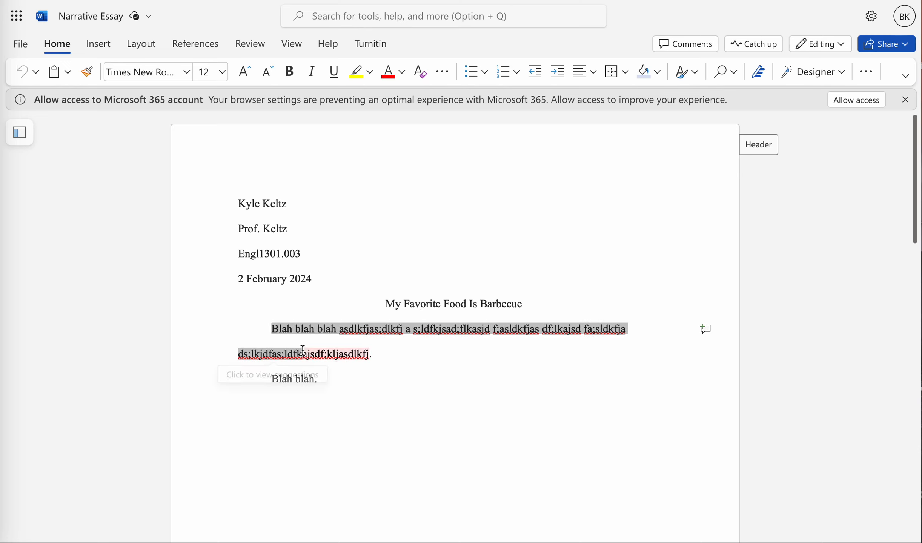
pyautogui.click(282, 336)
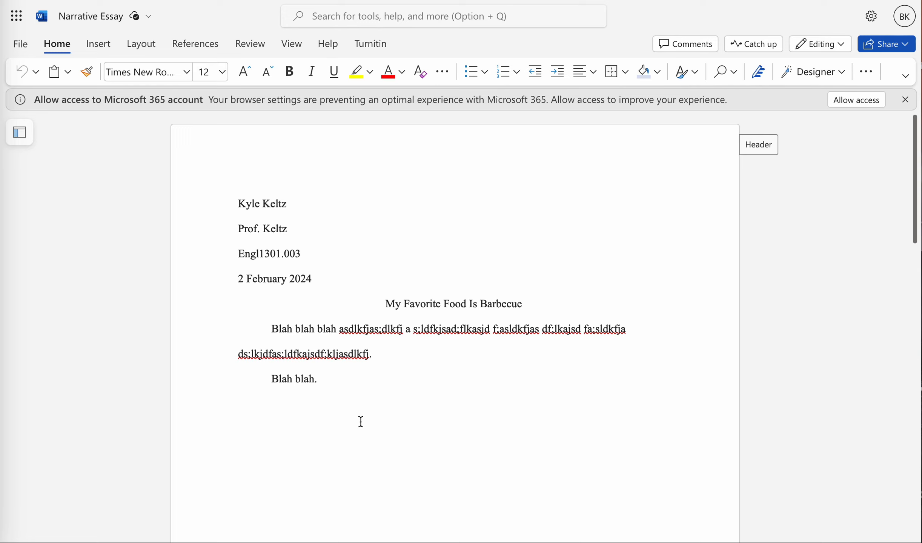
pyautogui.moveTo(237, 258); pyautogui.dragTo(300, 256)
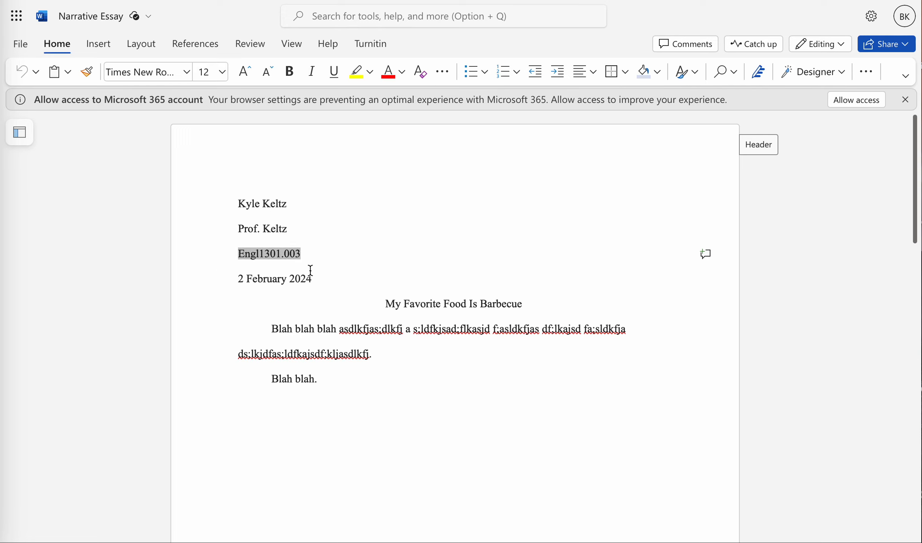
pyautogui.moveTo(238, 229); pyautogui.dragTo(289, 229)
pyautogui.click(273, 257)
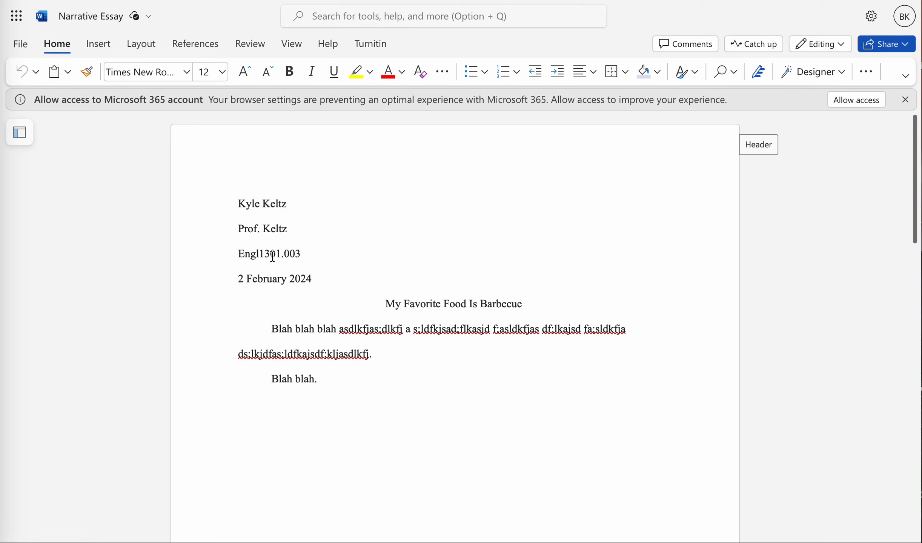
pyautogui.click(759, 148)
pyautogui.click(490, 262)
pyautogui.moveTo(247, 207); pyautogui.dragTo(284, 207)
pyautogui.click(277, 231)
pyautogui.click(20, 45)
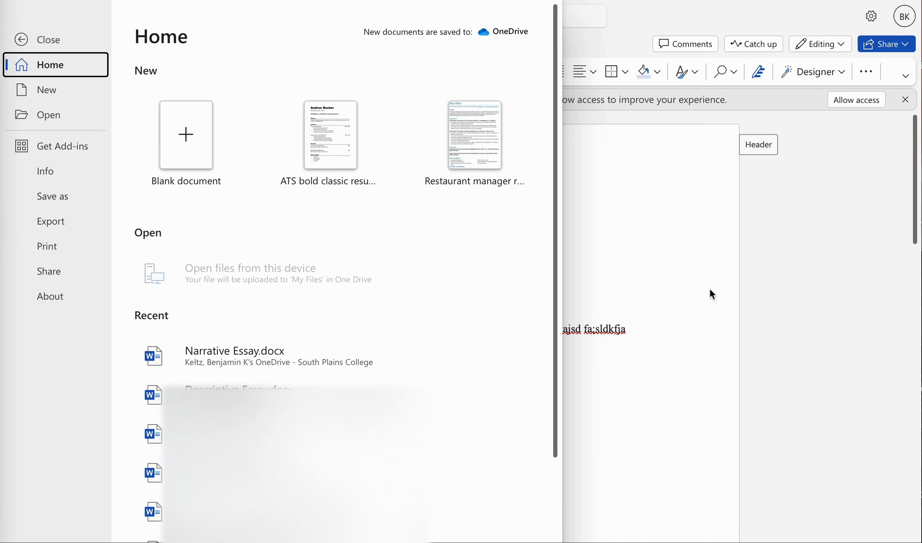
pyautogui.click(654, 302)
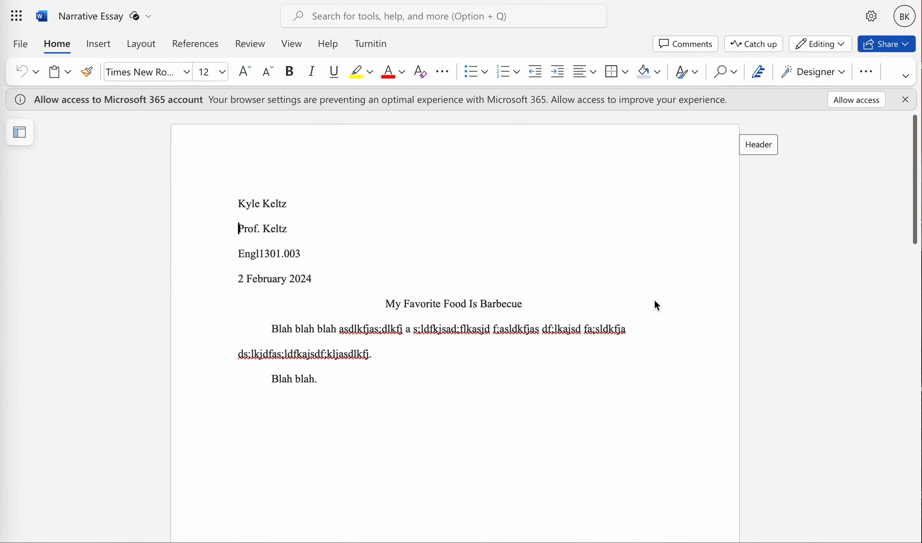